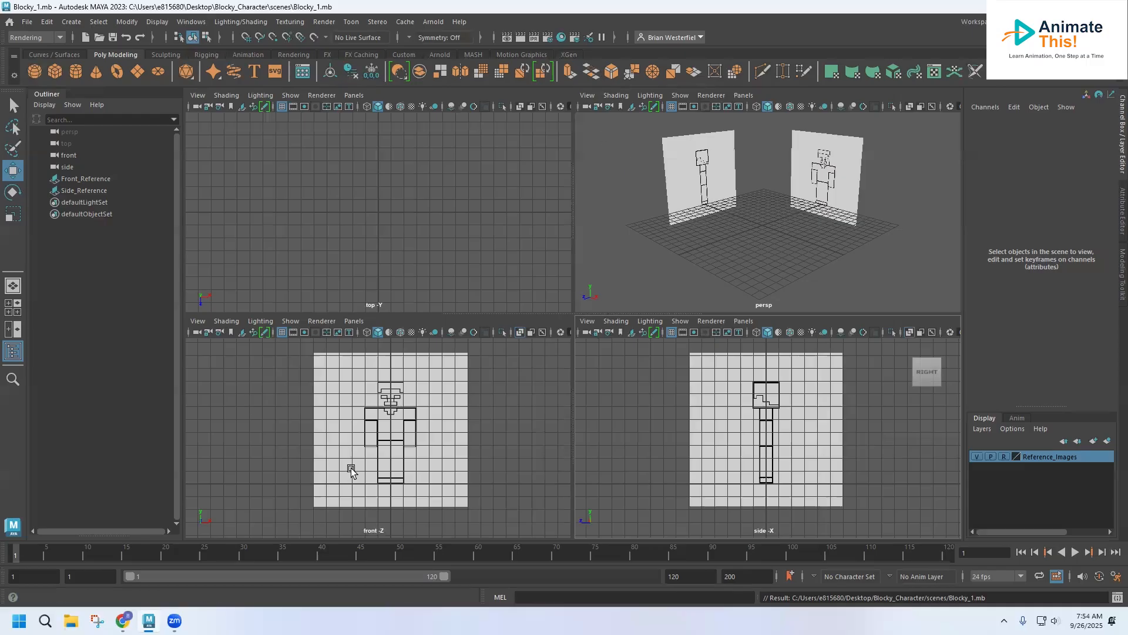
pyautogui.click(27, 22)
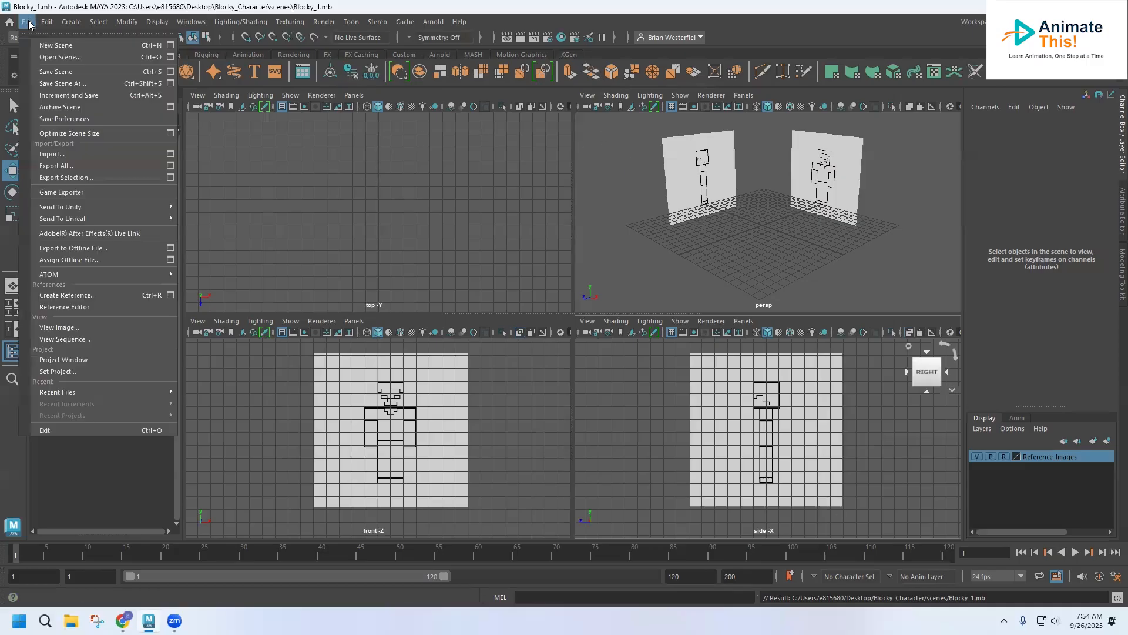
pyautogui.click(44, 60)
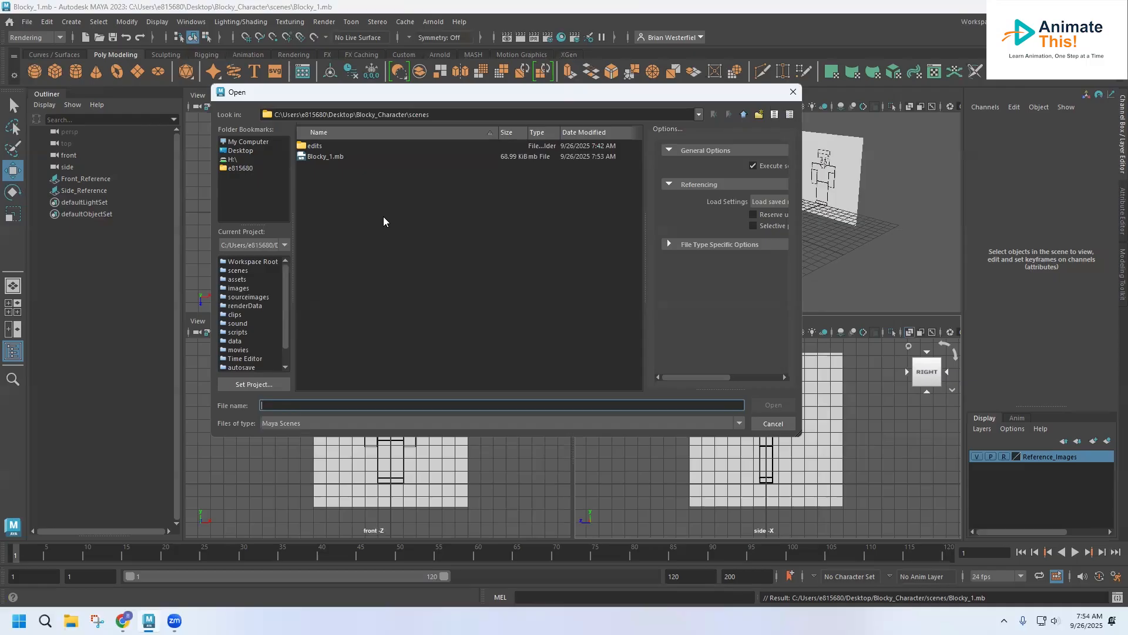
pyautogui.click(773, 423)
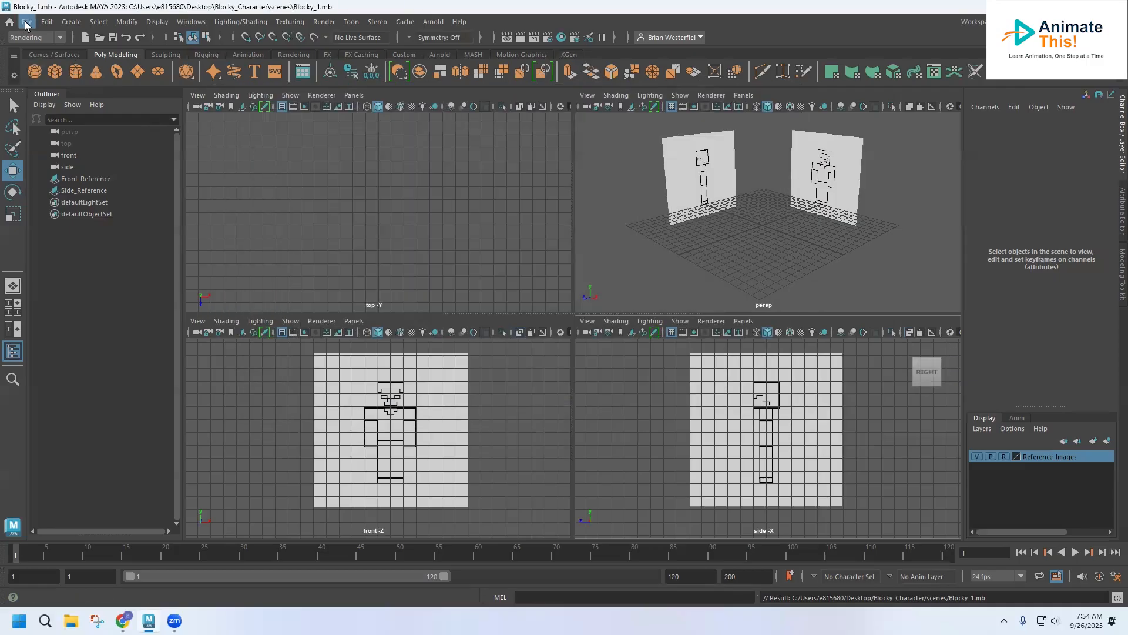
pyautogui.click(27, 22)
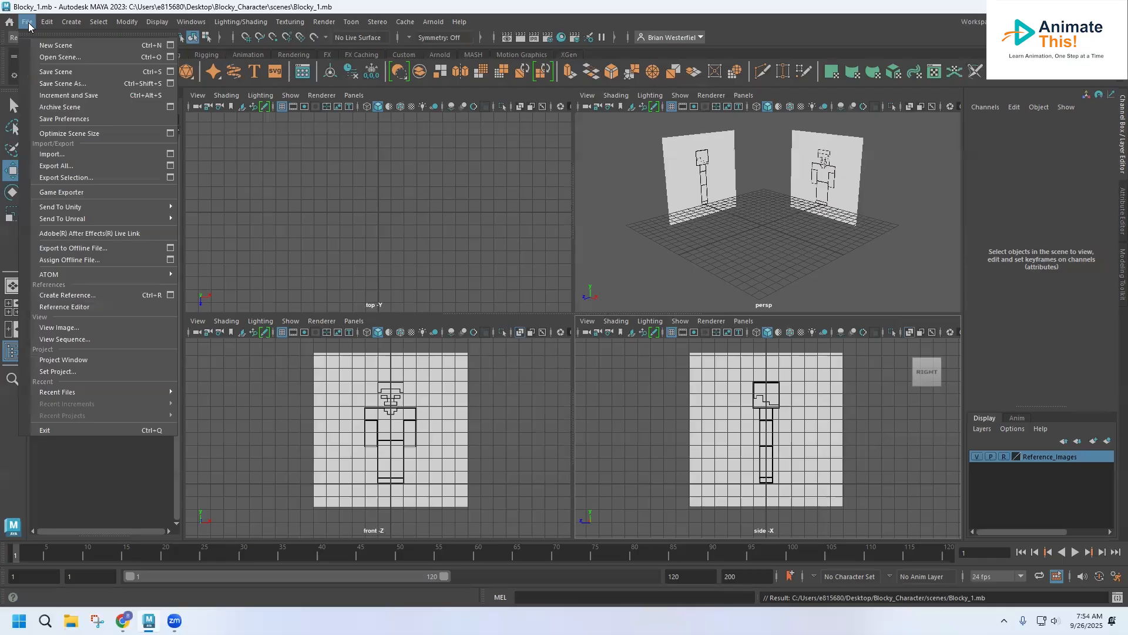
pyautogui.click(69, 376)
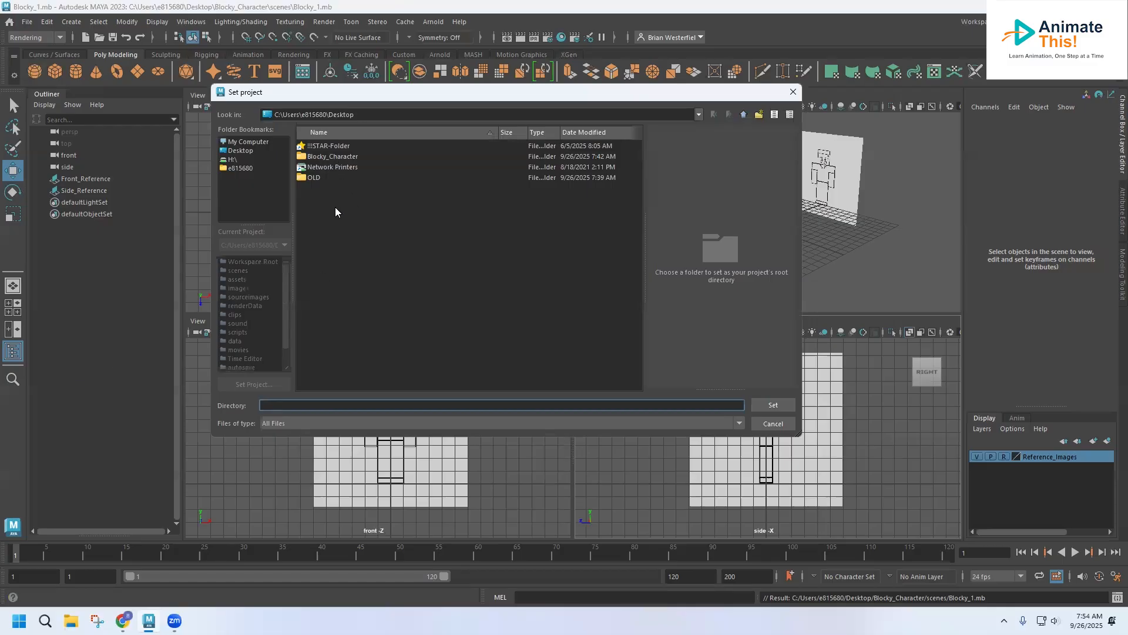
pyautogui.click(756, 423)
# Set the project to the Blocky_Character folder on the desktop
pyautogui.click(32, 26)
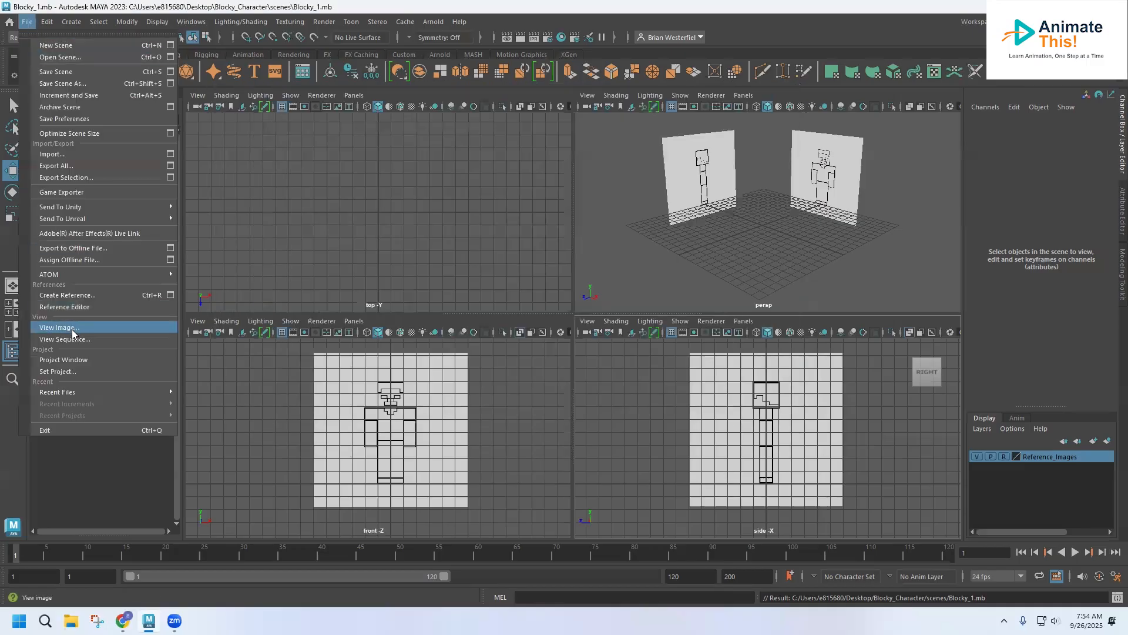
pyautogui.click(72, 372)
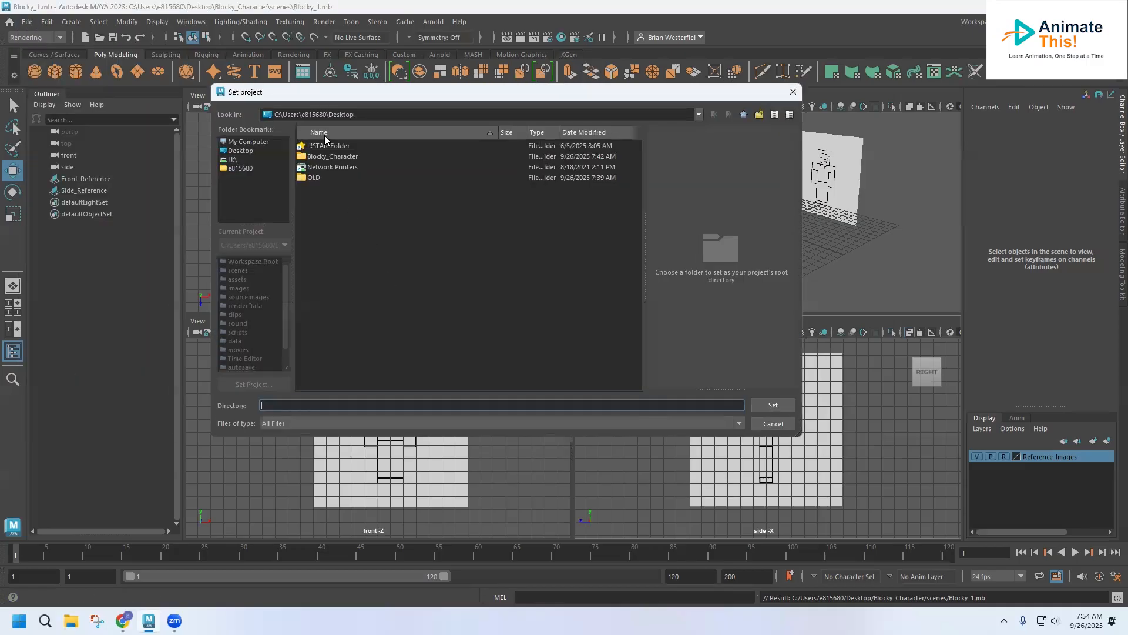
pyautogui.click(314, 156)
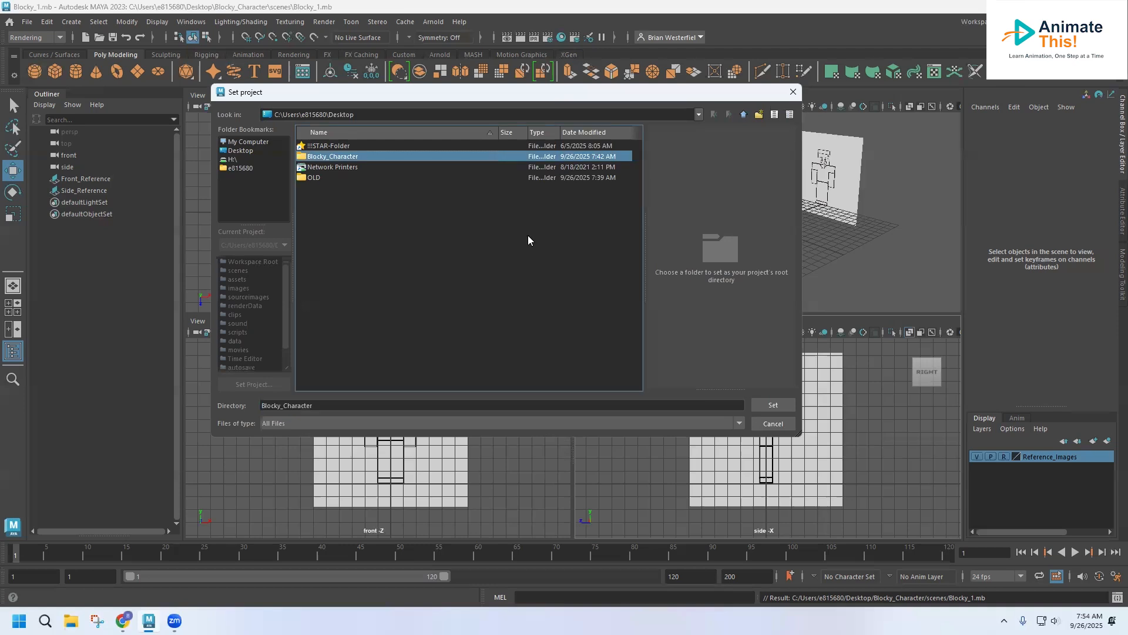
pyautogui.click(774, 405)
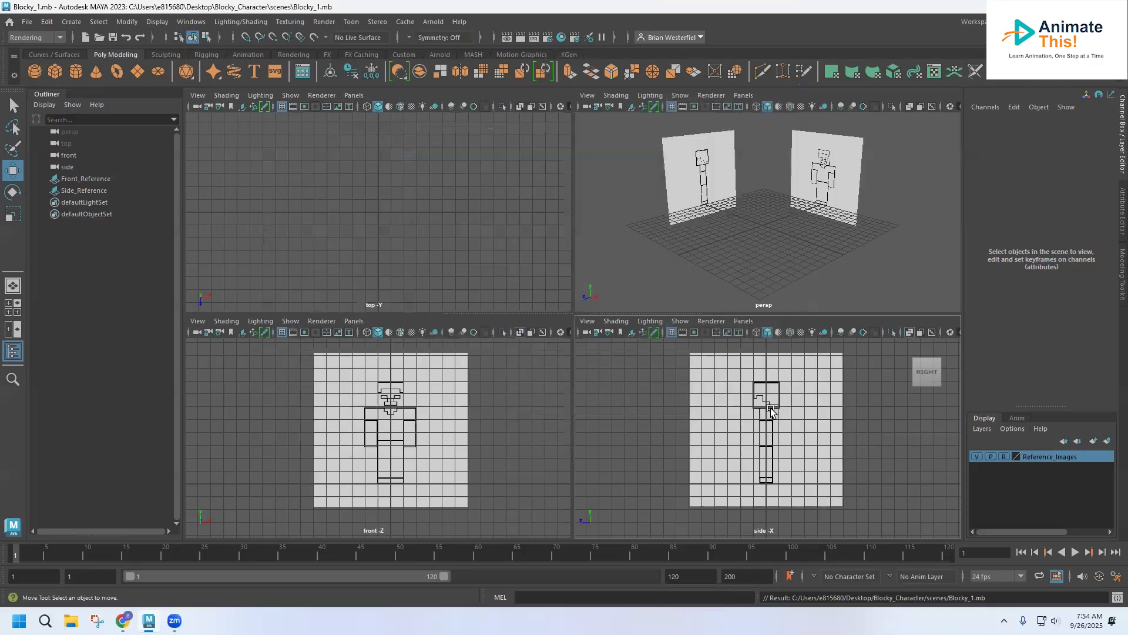
# Open the scene Blocky_1.mb from the project's scenes folder
pyautogui.click(27, 22)
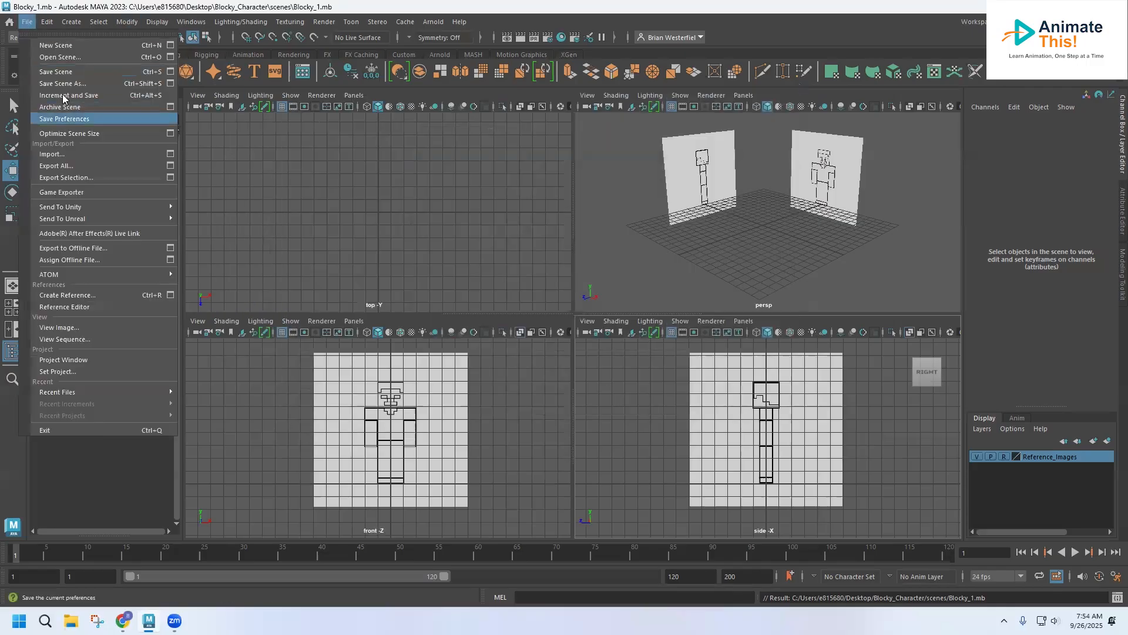
pyautogui.click(58, 58)
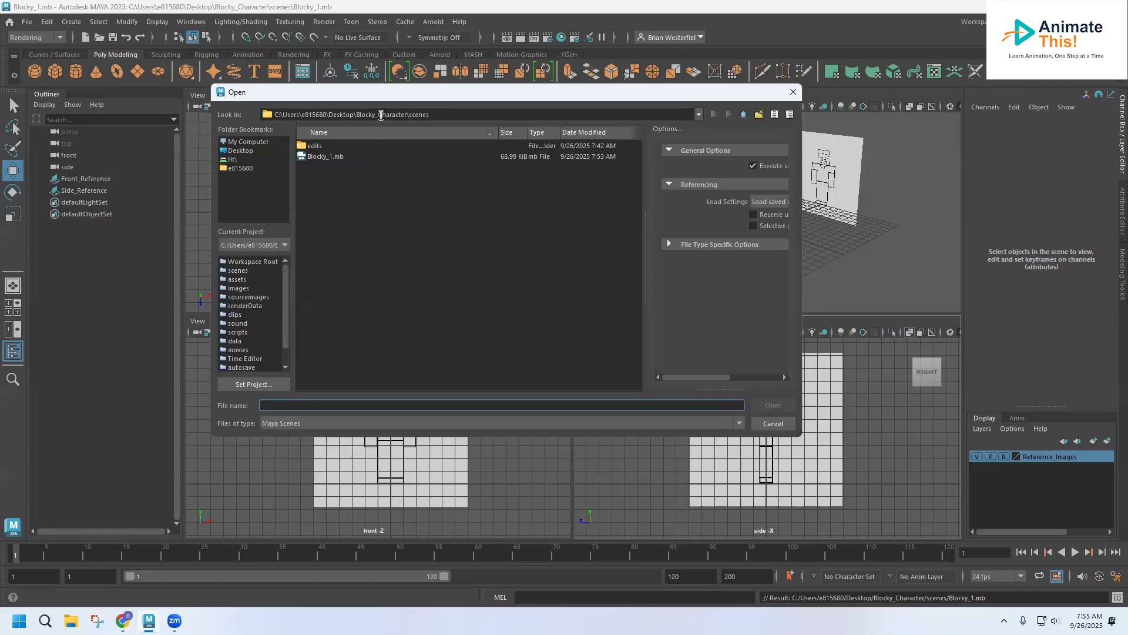
pyautogui.click(322, 158)
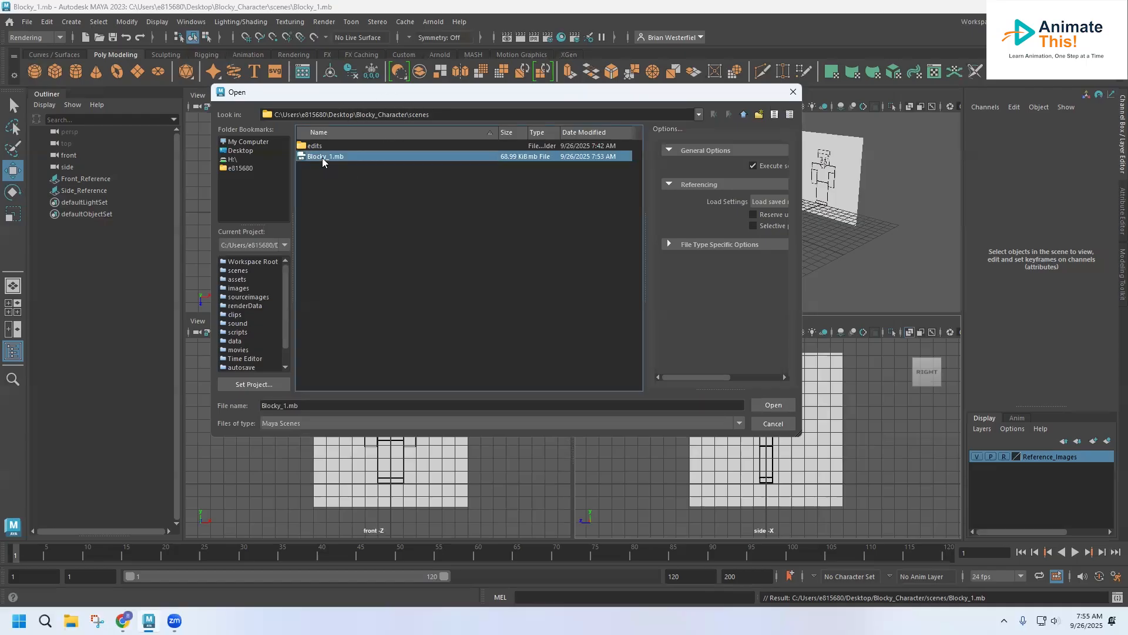
pyautogui.click(762, 406)
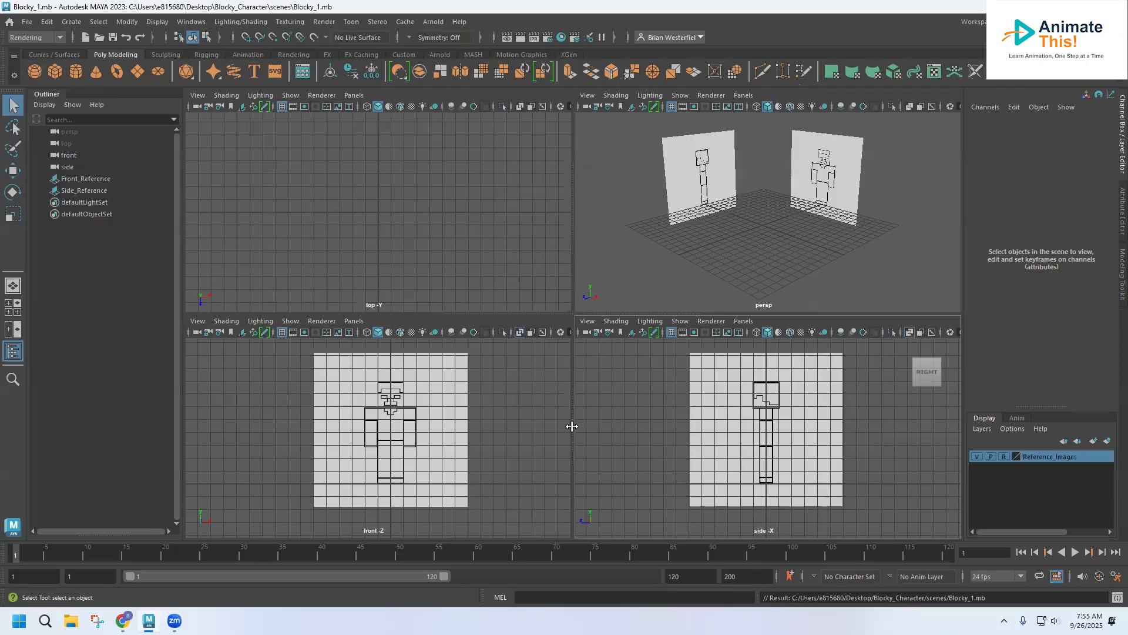
# Save the scene under the new name Blocky_2.mb in the project's scenes folder
pyautogui.click(27, 22)
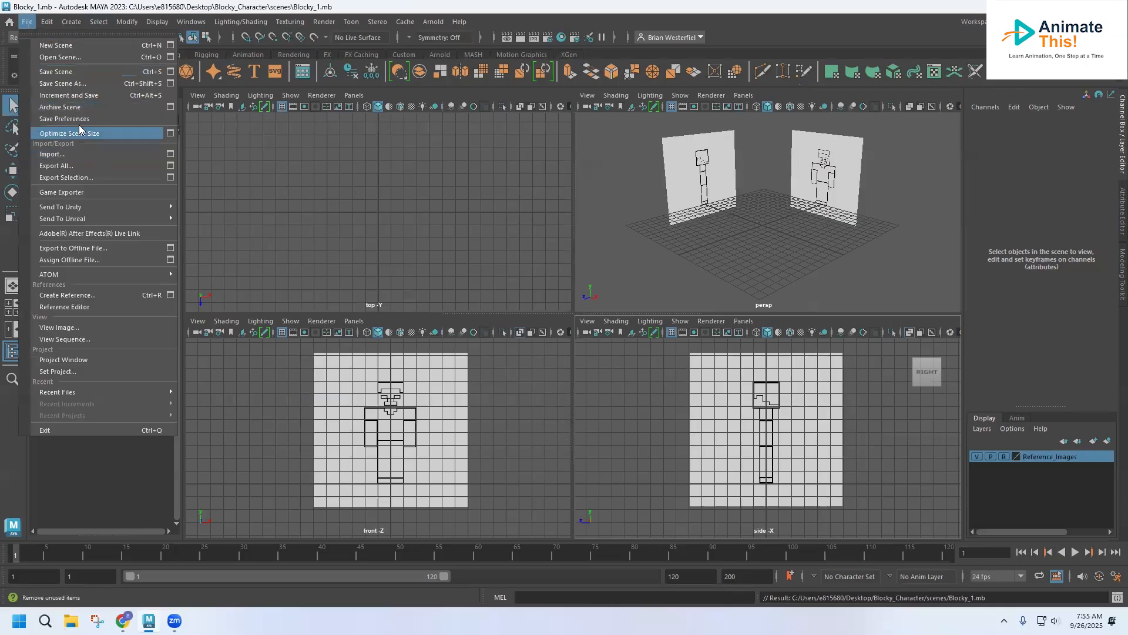
pyautogui.click(62, 83)
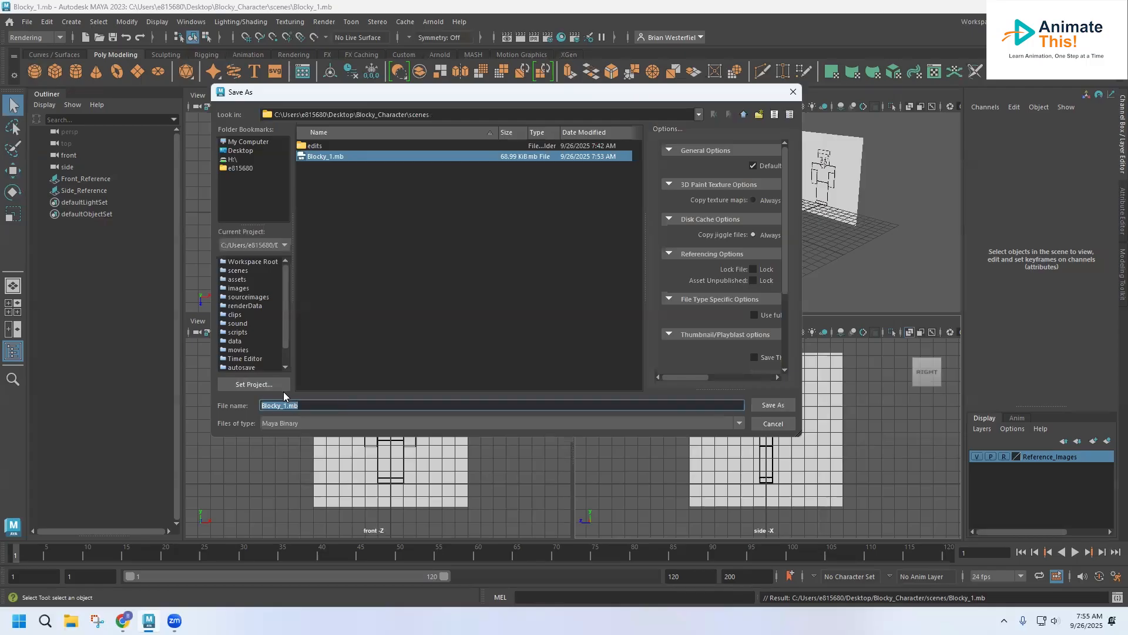
pyautogui.click(286, 405)
pyautogui.press('BackSpace')
pyautogui.write('2')
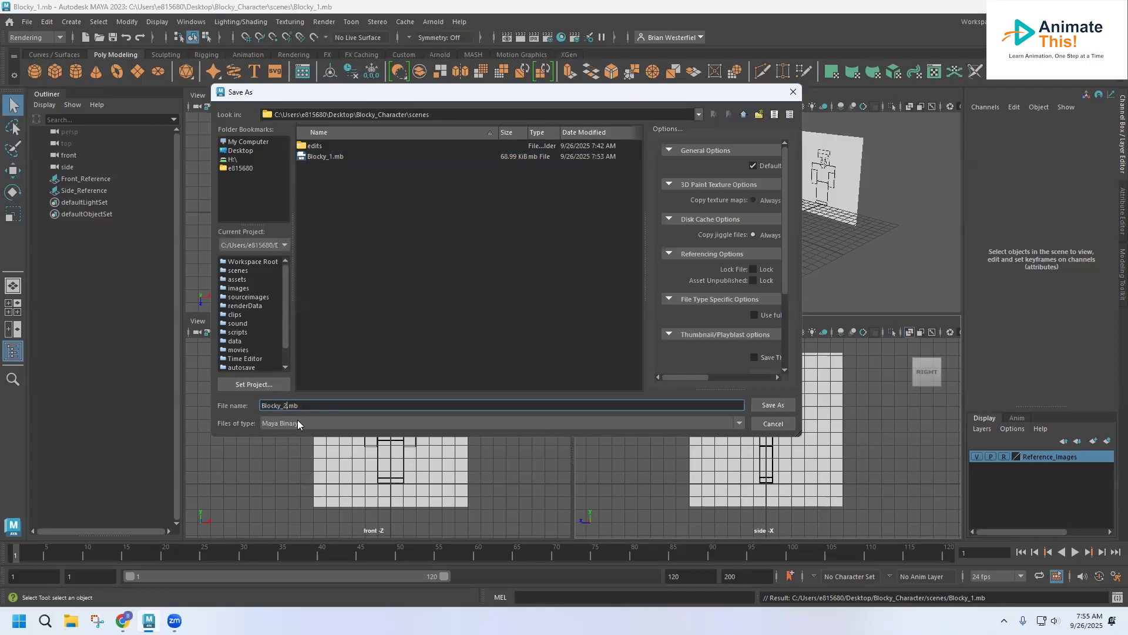
pyautogui.press('Return')
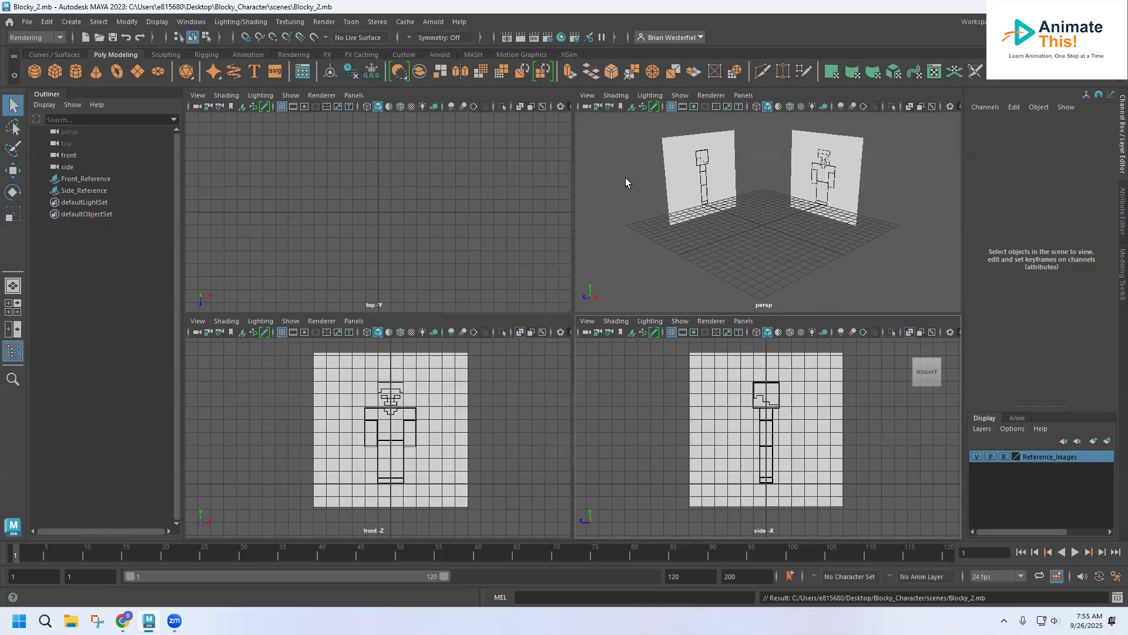
# Reset the current workspace and show the four-view layout
pyautogui.click(1046, 22)
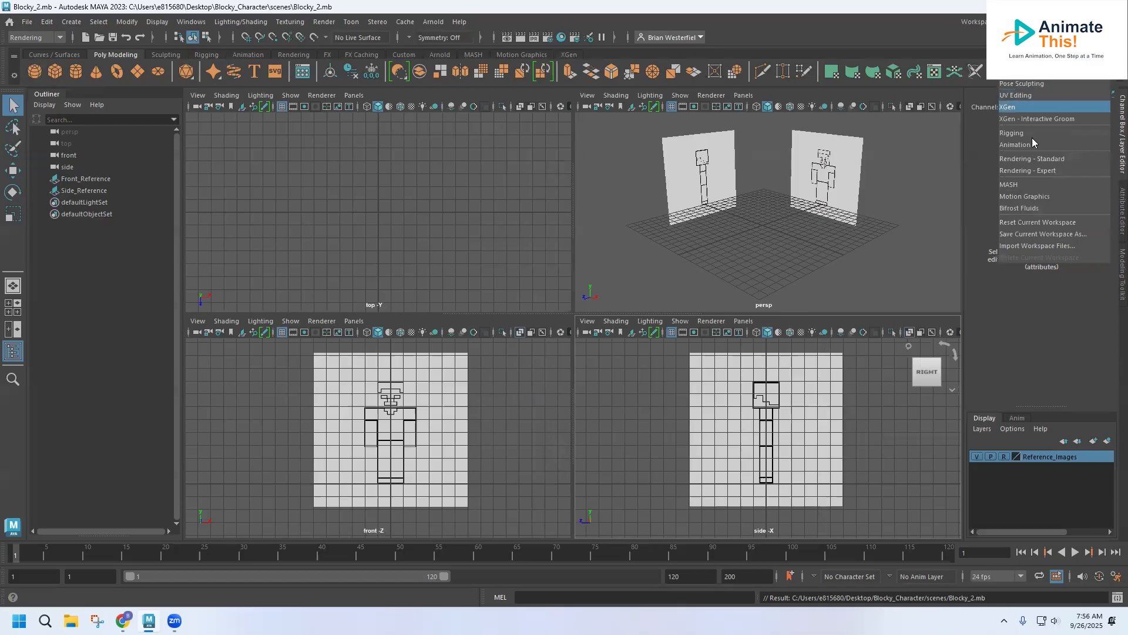
pyautogui.click(1025, 220)
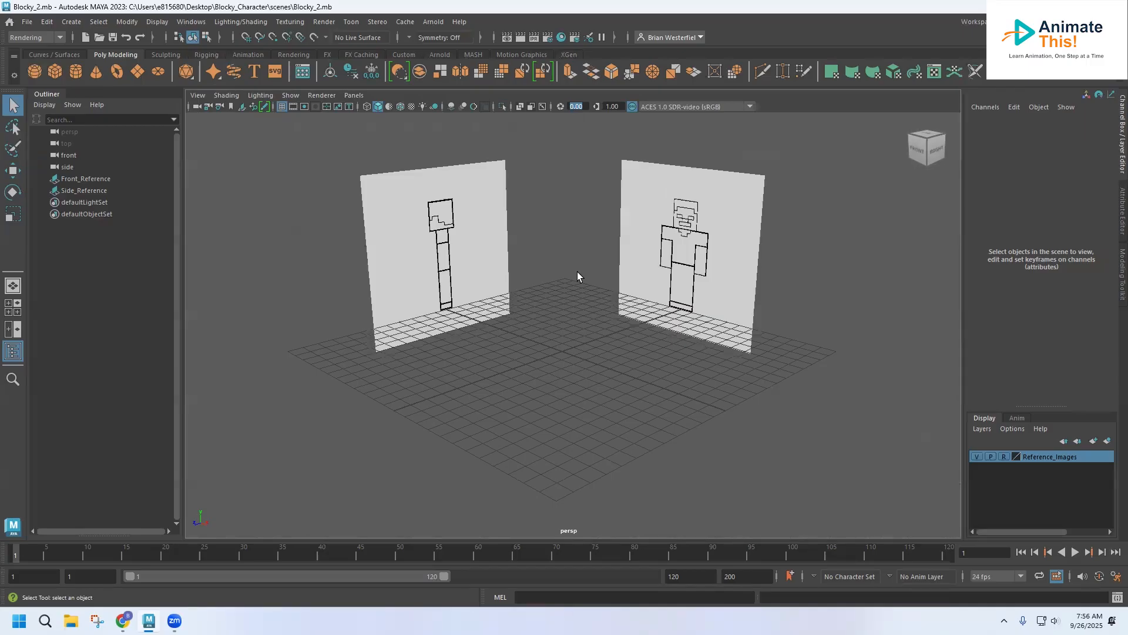
pyautogui.press('space')
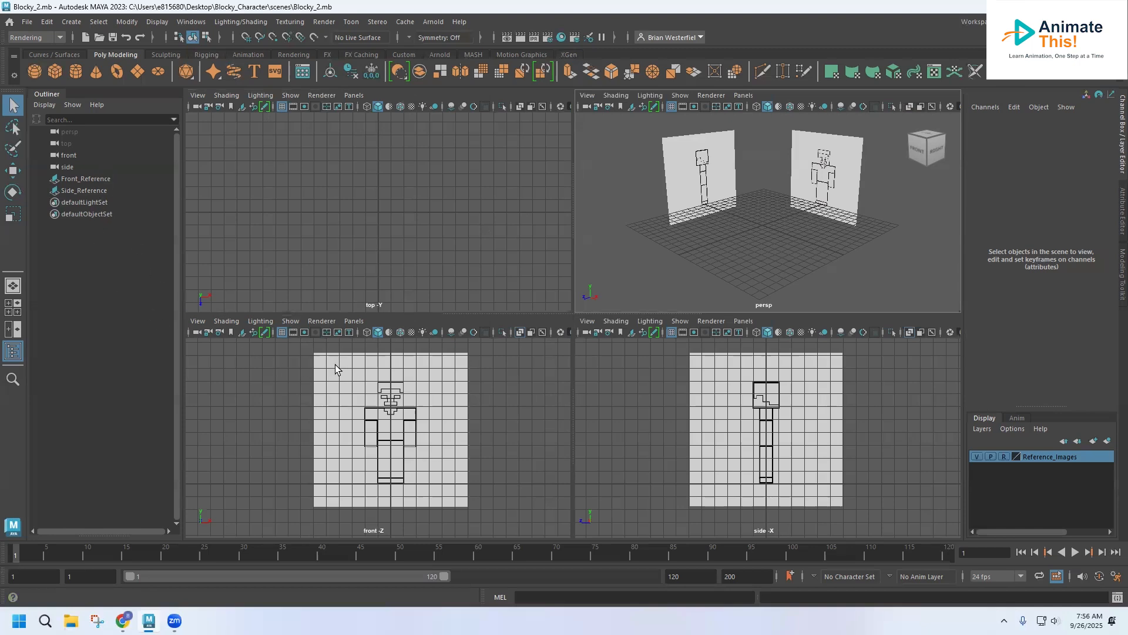
# Check the X-Ray shading option in the front and side views
pyautogui.click(222, 321)
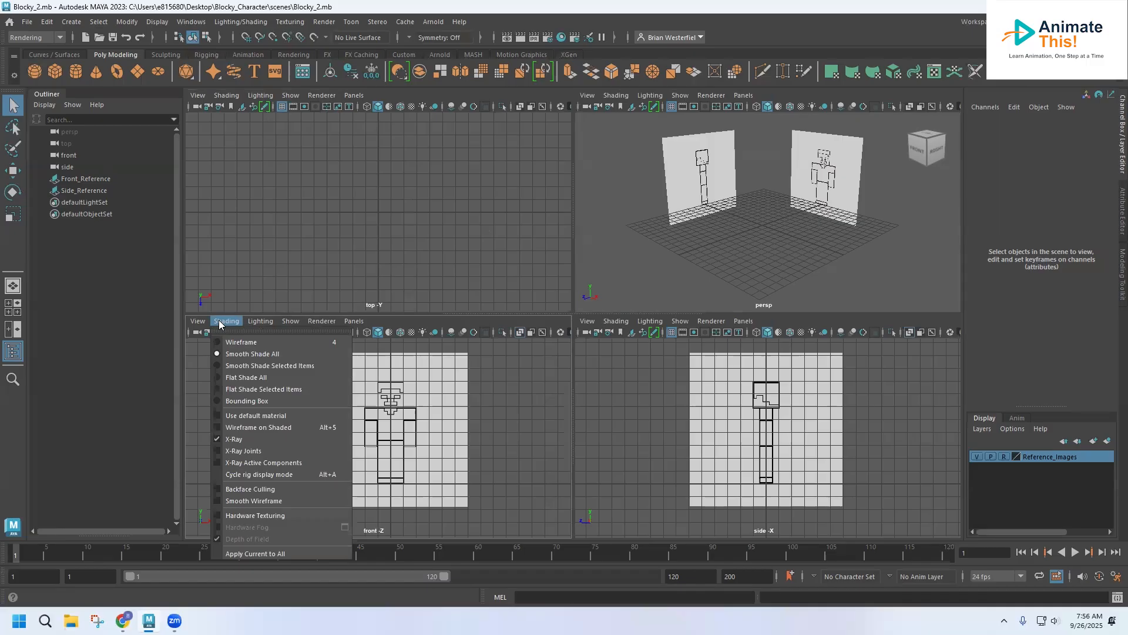
pyautogui.click(619, 322)
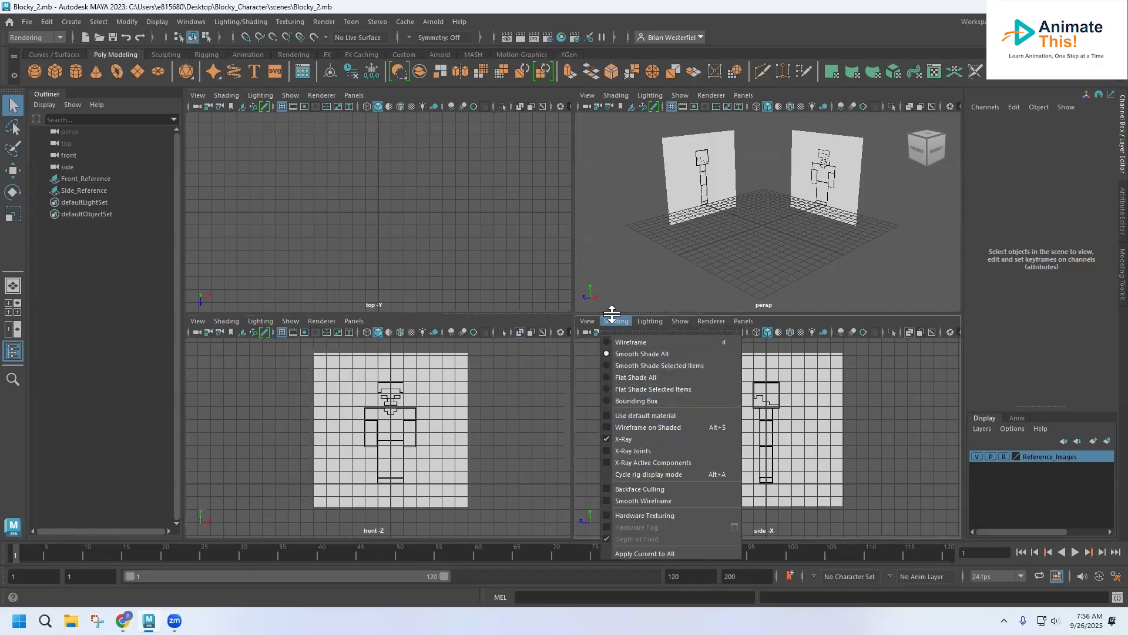
pyautogui.click(612, 320)
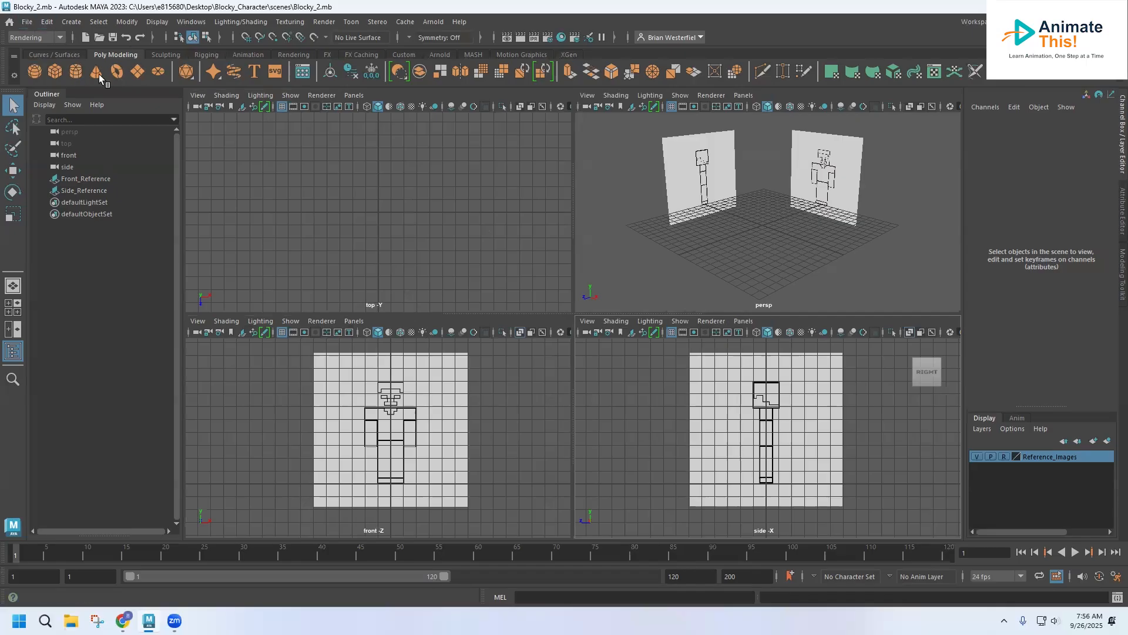
# Set the active menu set to Modeling
pyautogui.click(41, 41)
pyautogui.click(38, 50)
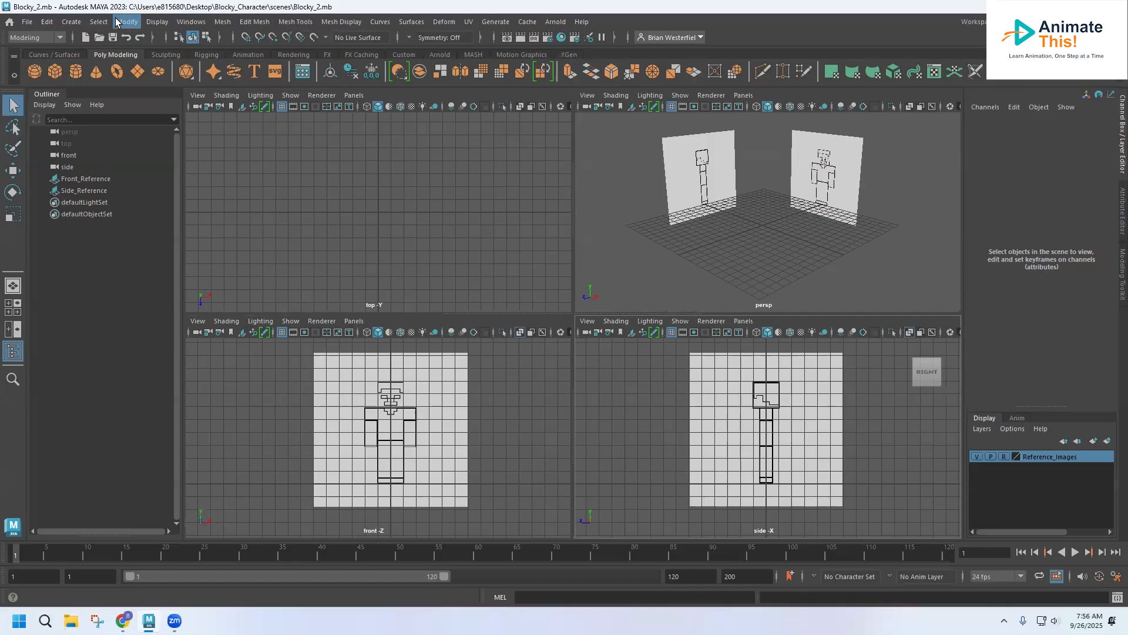
# Try the Rigging menu set and return to the Modeling menu set
pyautogui.click(54, 37)
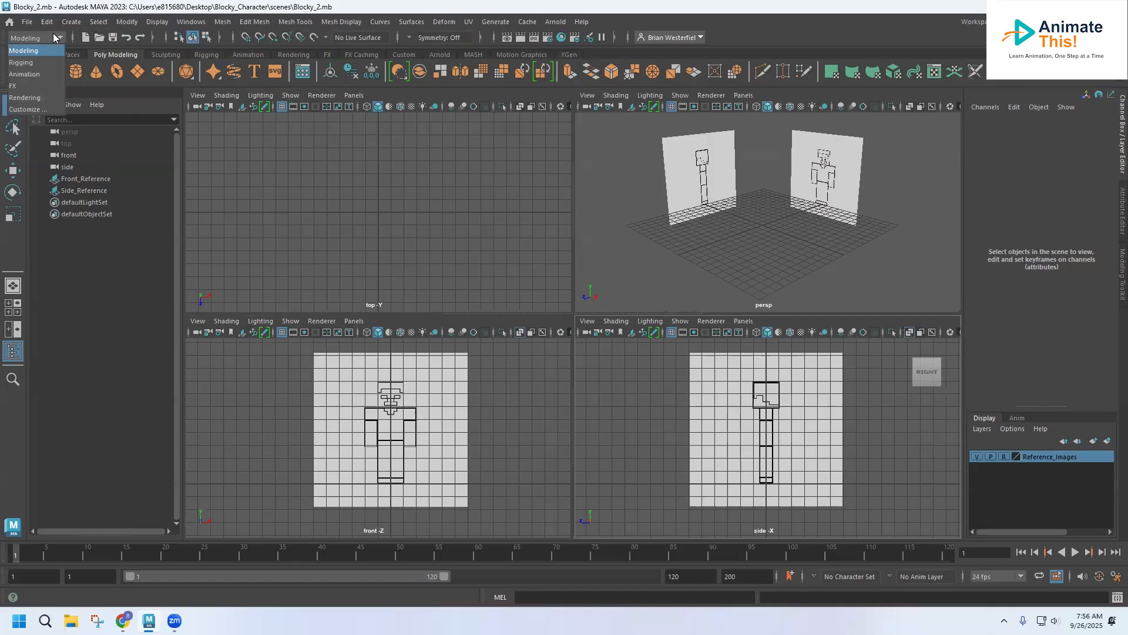
pyautogui.click(39, 62)
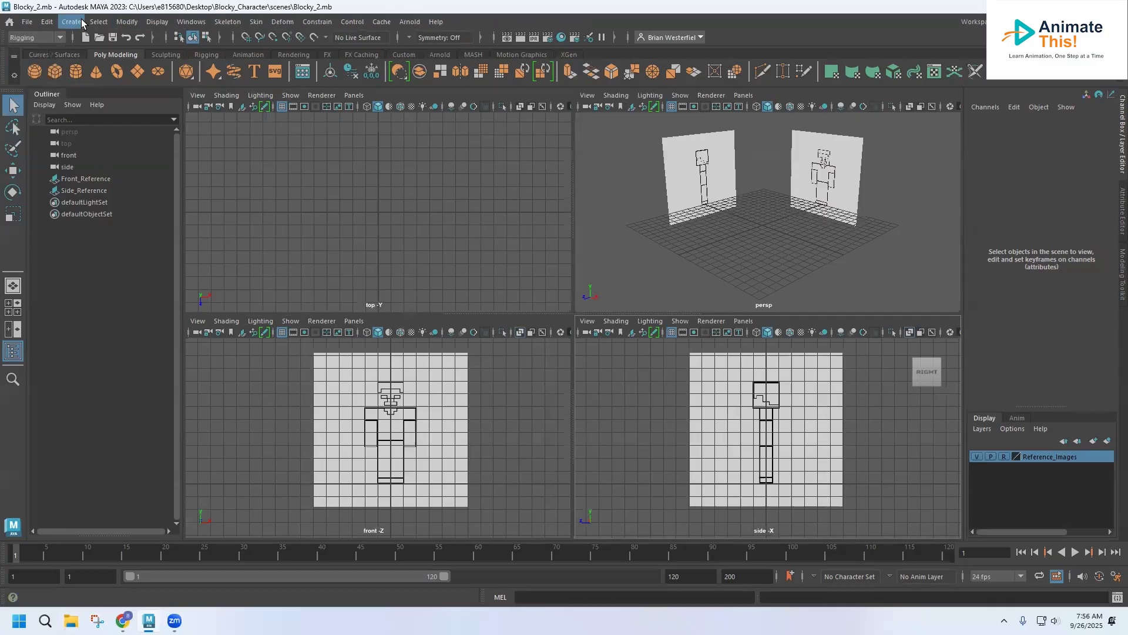
pyautogui.click(48, 38)
pyautogui.click(37, 52)
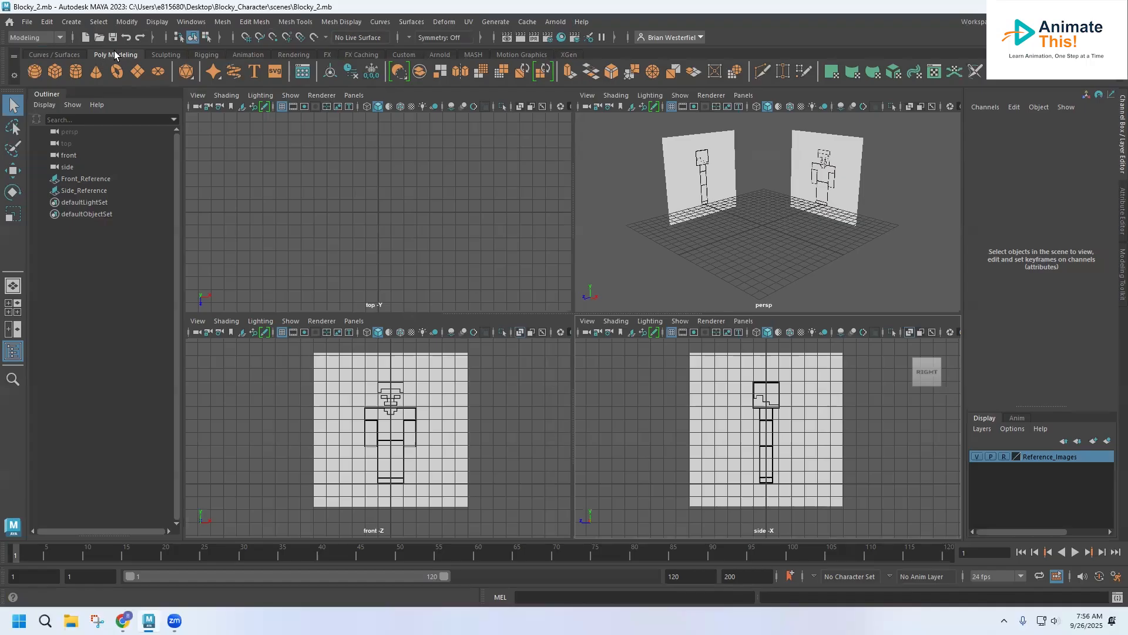
# Create a polygon cube and move it straight up to the reference character's head, at about 7 in Translate Y
pyautogui.click(54, 72)
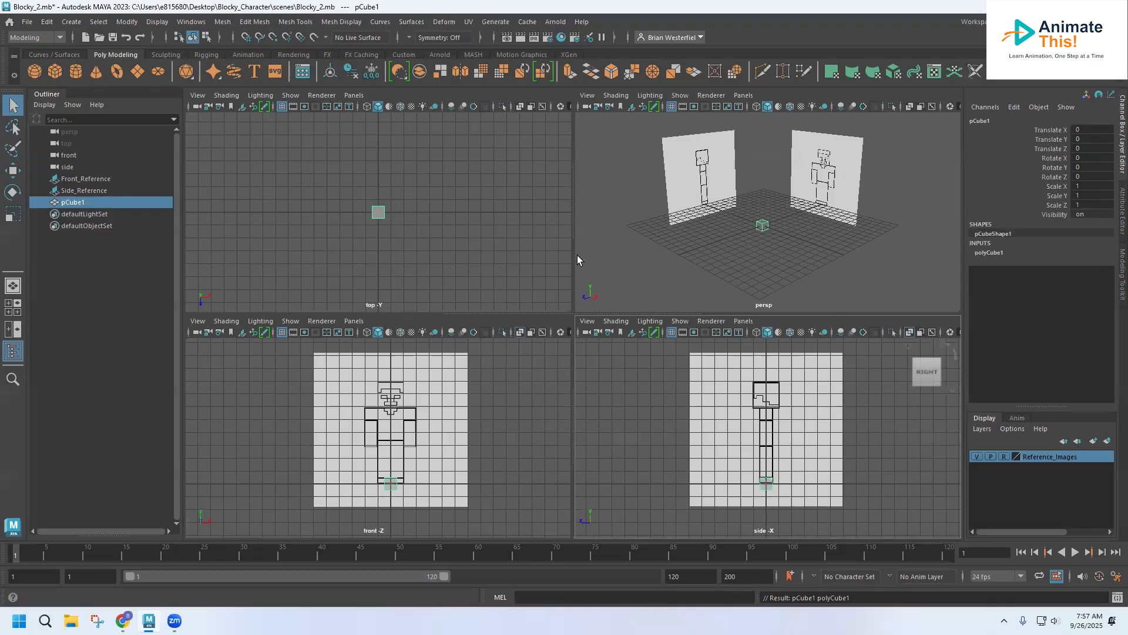
pyautogui.click(13, 170)
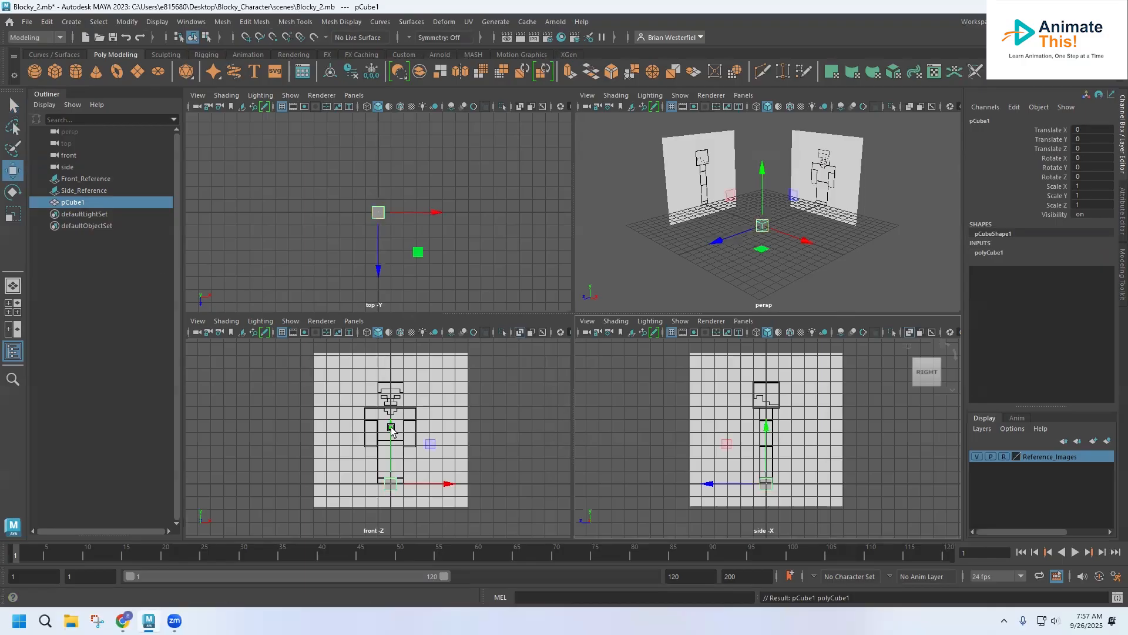
pyautogui.moveTo(391, 432); pyautogui.dragTo(390, 342)
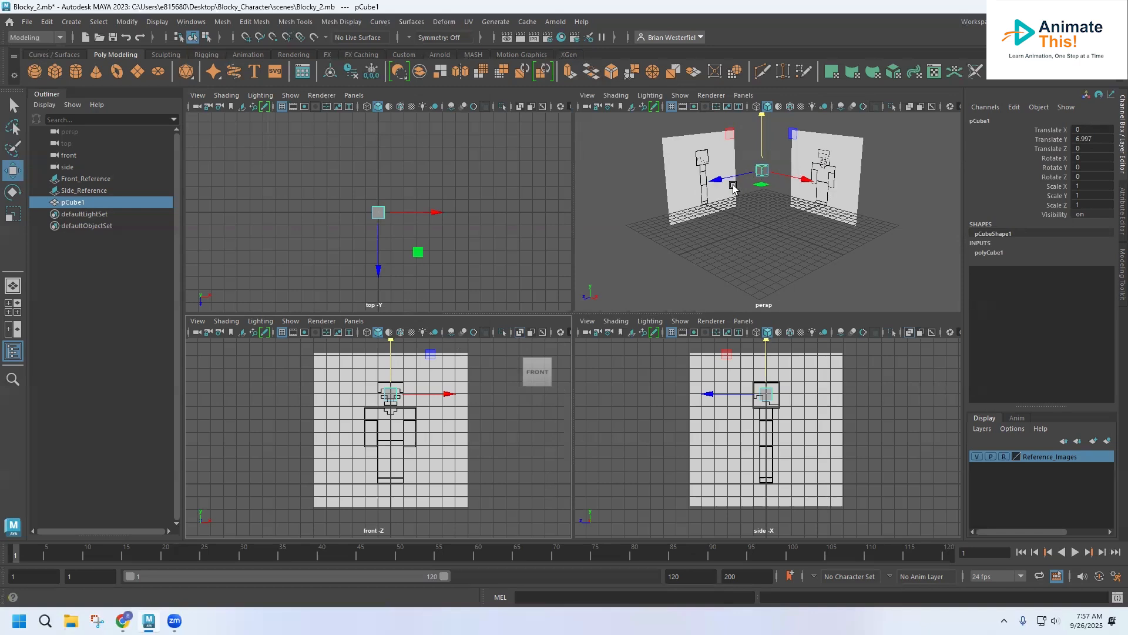
# Try moving the cube freely off its axes in the perspective view, and undo that move
pyautogui.moveTo(760, 171); pyautogui.dragTo(806, 197)
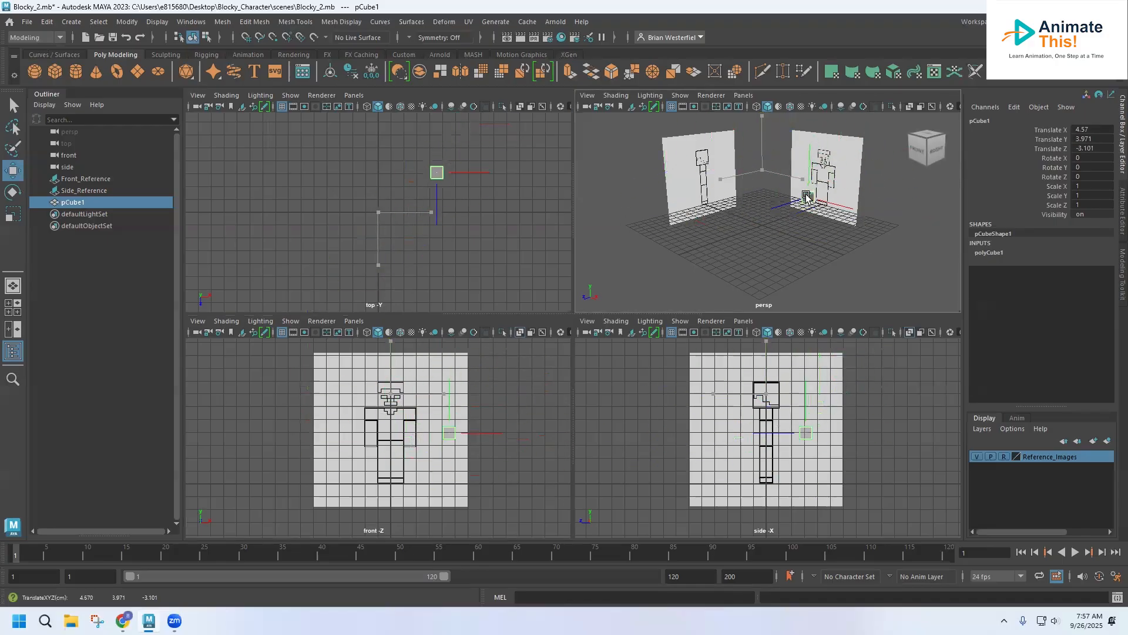
pyautogui.moveTo(848, 246)
pyautogui.keyDown('alt'); pyautogui.mouseDown()
pyautogui.moveTo(782, 246)
pyautogui.moveTo(854, 241)
pyautogui.mouseUp(); pyautogui.keyUp('alt')
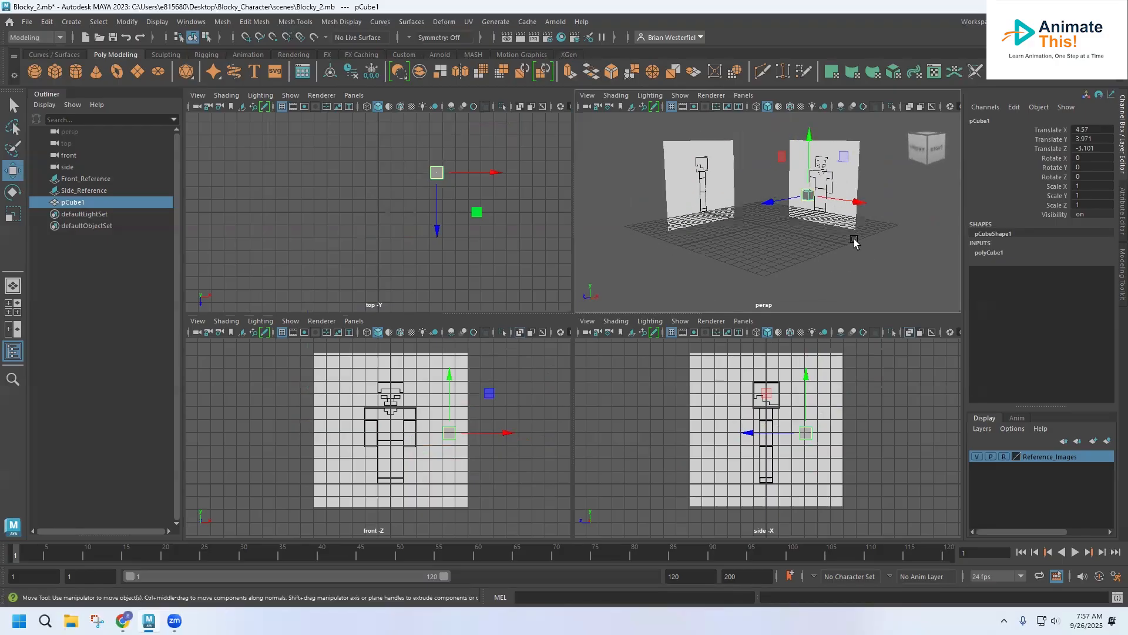
pyautogui.hotkey('ctrl', 'z')
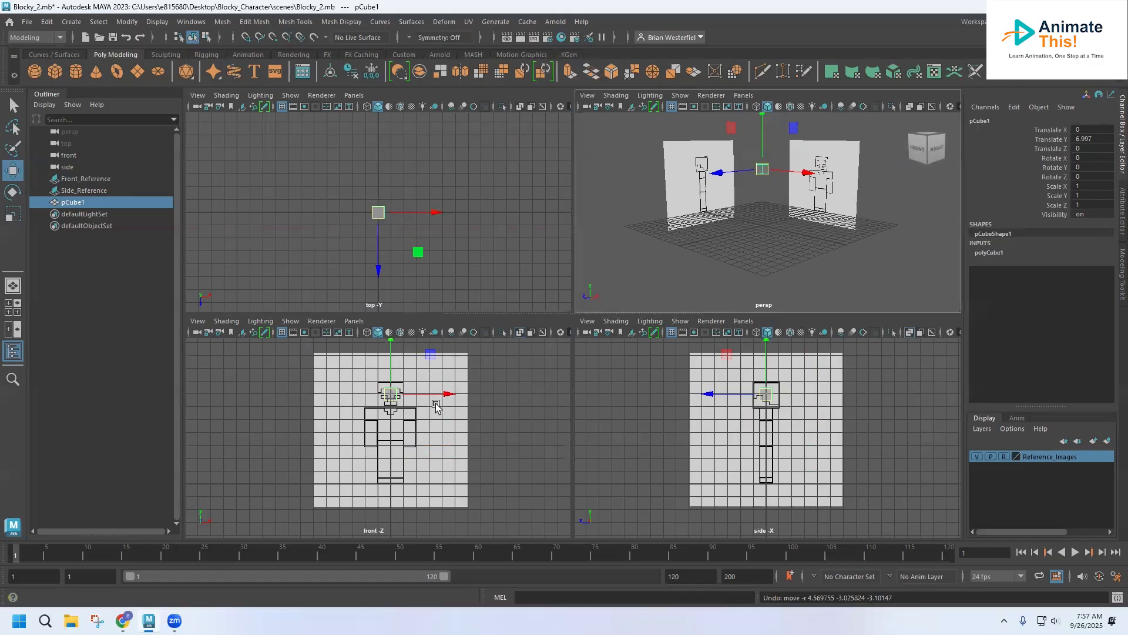
# Scale the cube uniformly to about 2.003 in the front view so it spans the reference head's width
pyautogui.scroll(4, 406, 409)
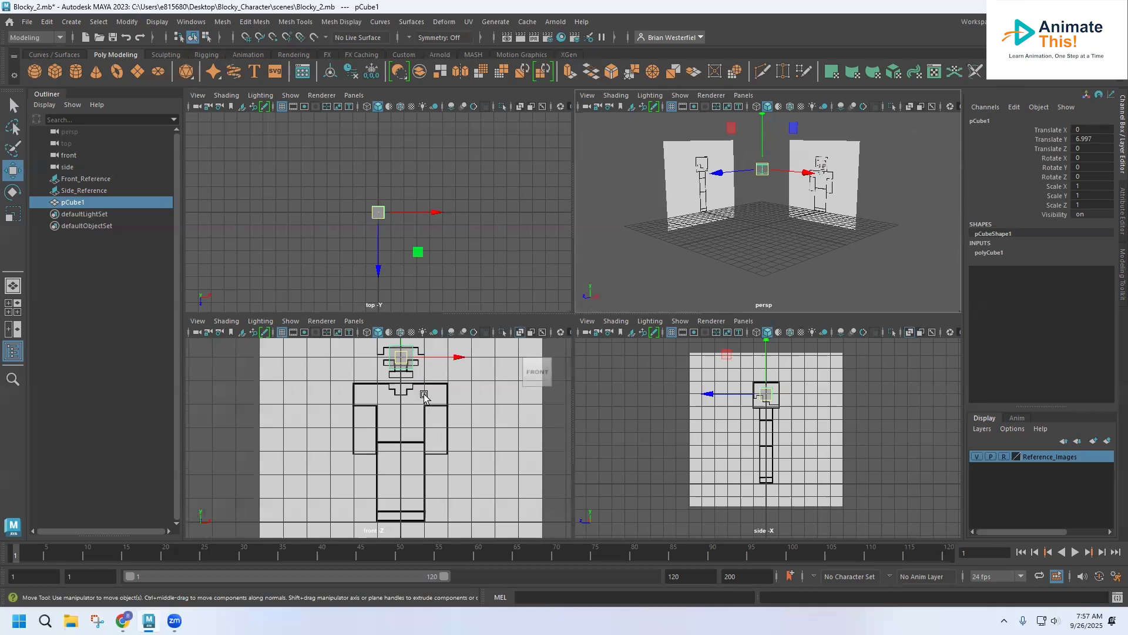
pyautogui.press('space')
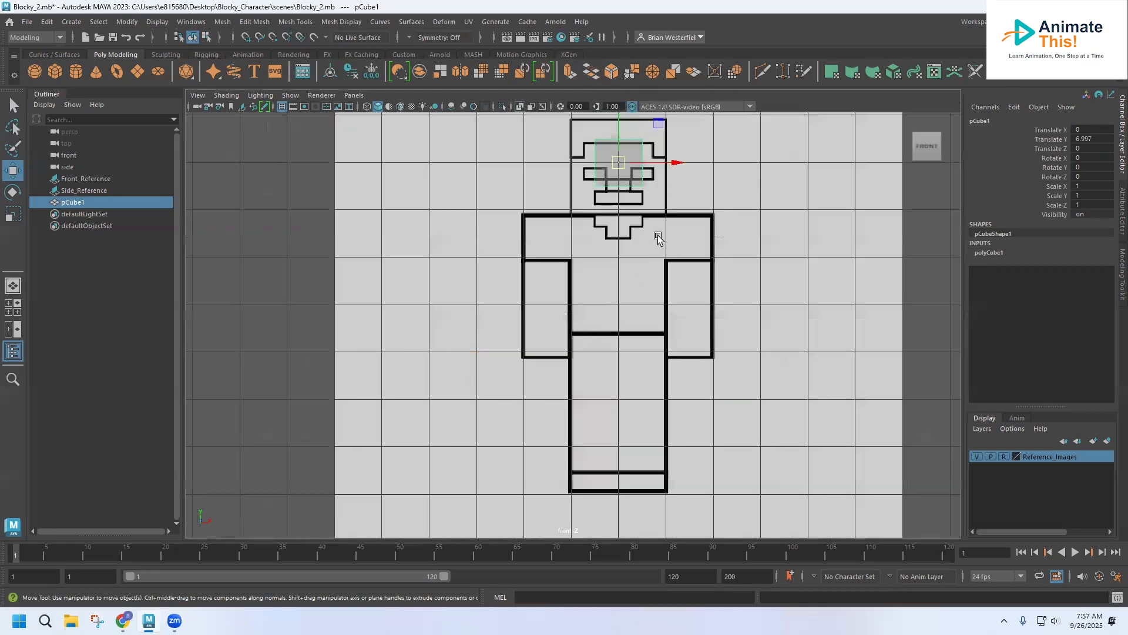
pyautogui.keyDown('alt'); pyautogui.moveTo(636, 226); pyautogui.dragTo(574, 302, button='middle'); pyautogui.keyUp('alt')
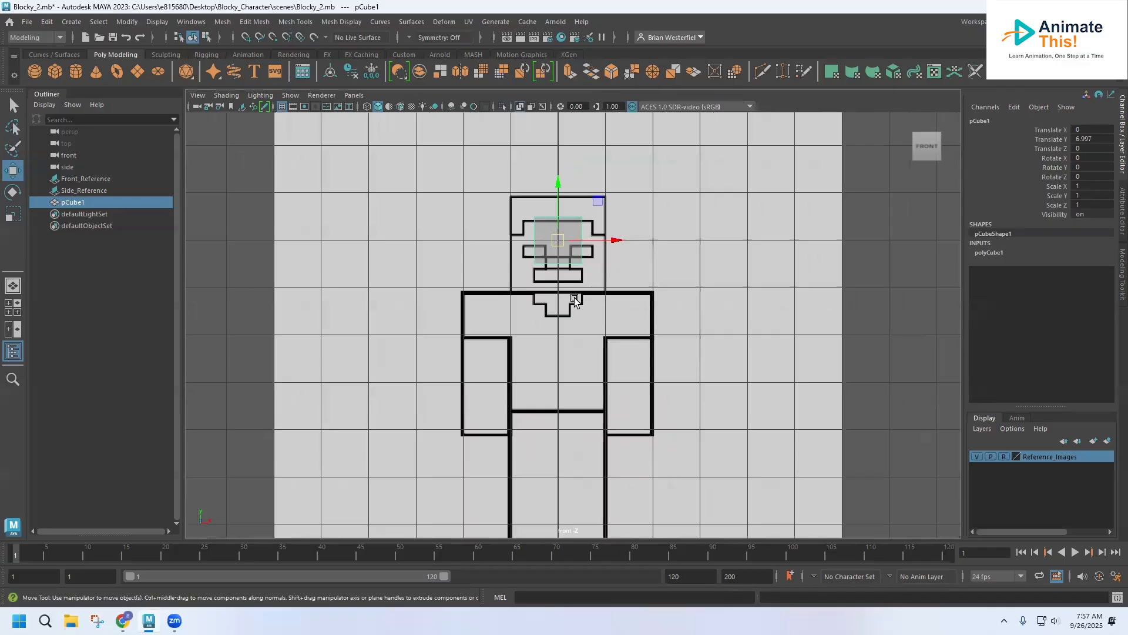
pyautogui.scroll(1, 575, 303)
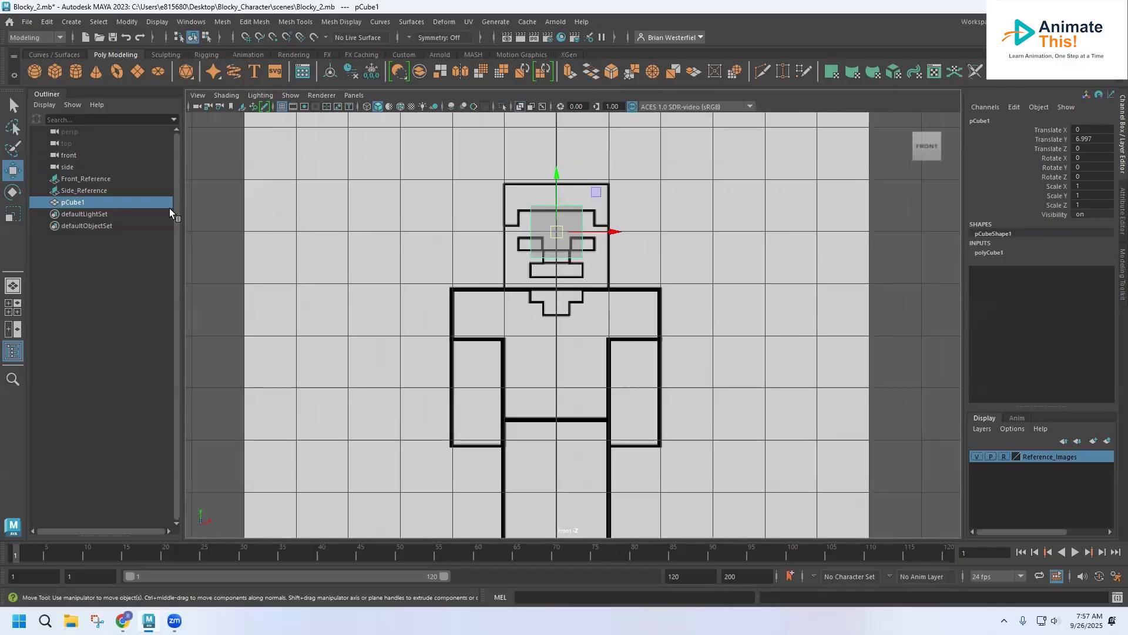
pyautogui.click(11, 217)
pyautogui.moveTo(556, 232); pyautogui.dragTo(604, 236)
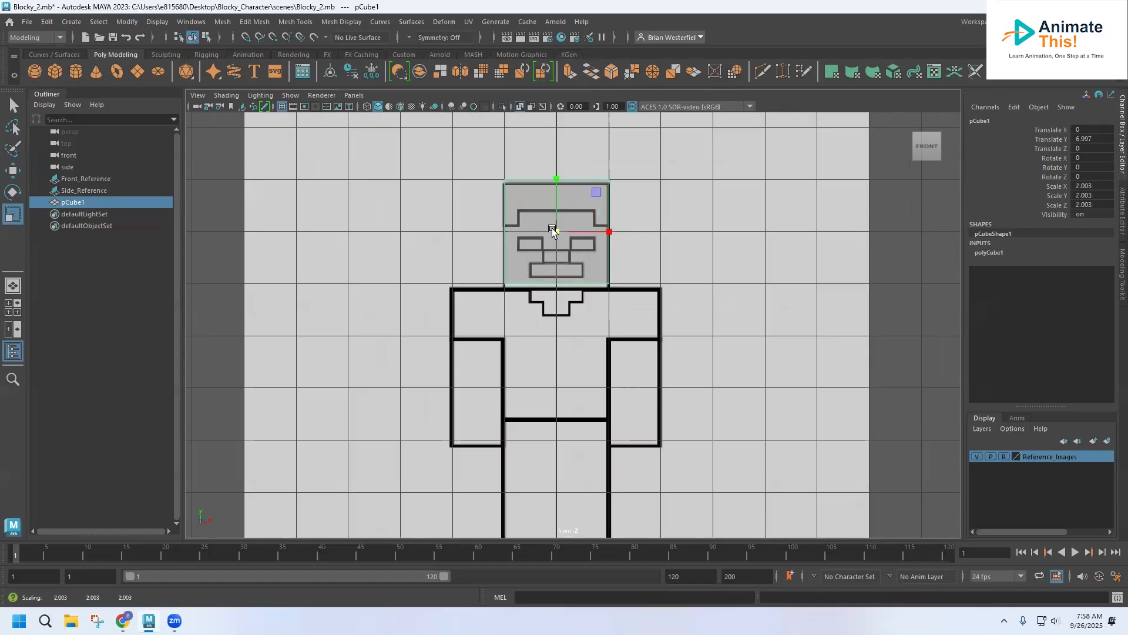
# Lower the head cube to 6.895 in Translate Y and scale it uniformly to 2.029 to fit the front reference's head outline
pyautogui.click(11, 172)
pyautogui.moveTo(558, 176); pyautogui.dragTo(557, 182)
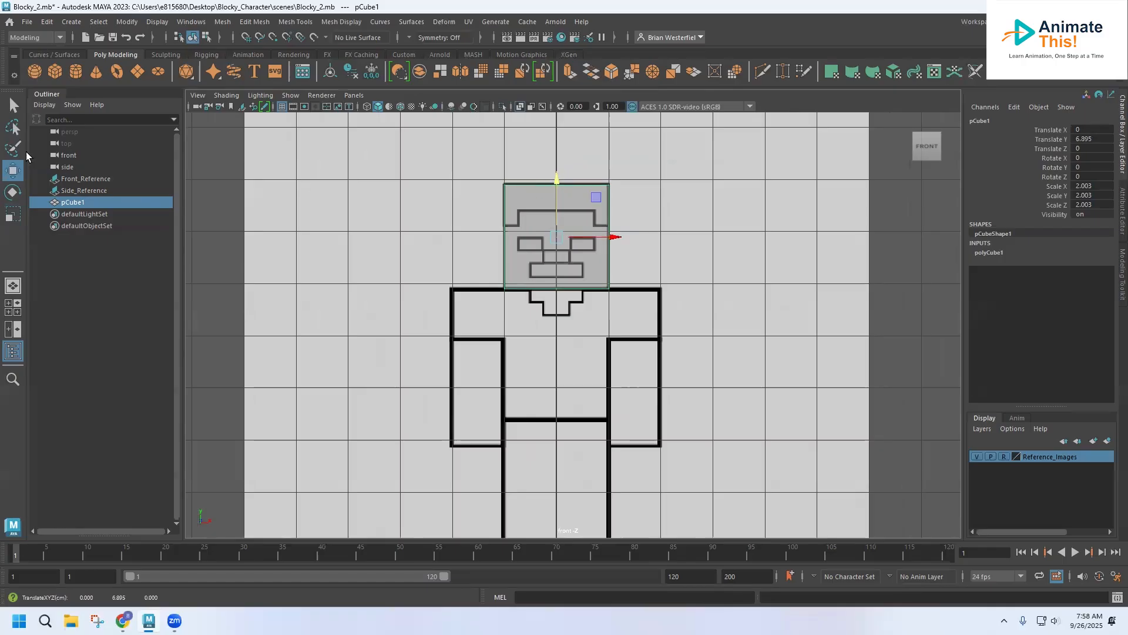
pyautogui.click(12, 214)
pyautogui.moveTo(560, 237); pyautogui.dragTo(543, 274)
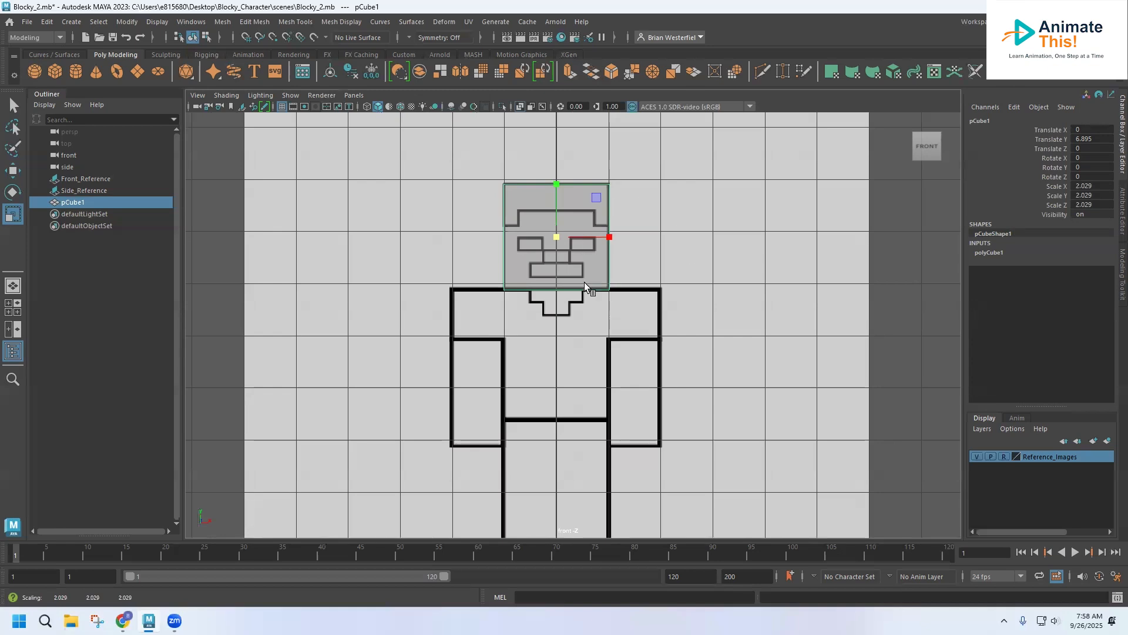
# Check the head cube's fit and depth alignment against the reference head in the side view
pyautogui.press('space')
pyautogui.press('space')
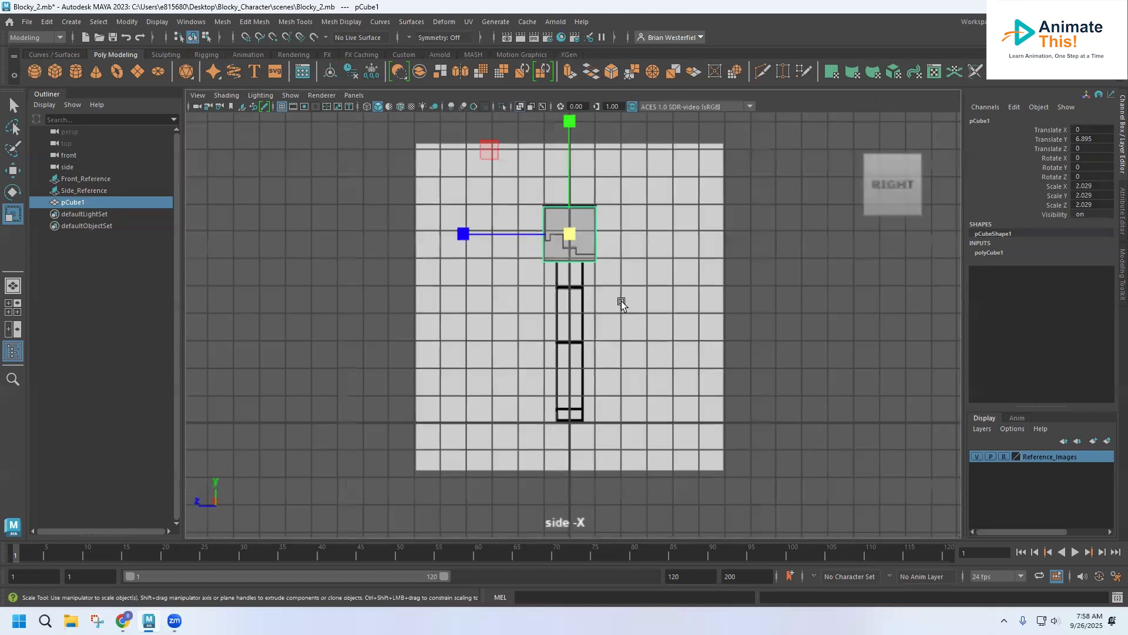
pyautogui.scroll(4, 605, 288)
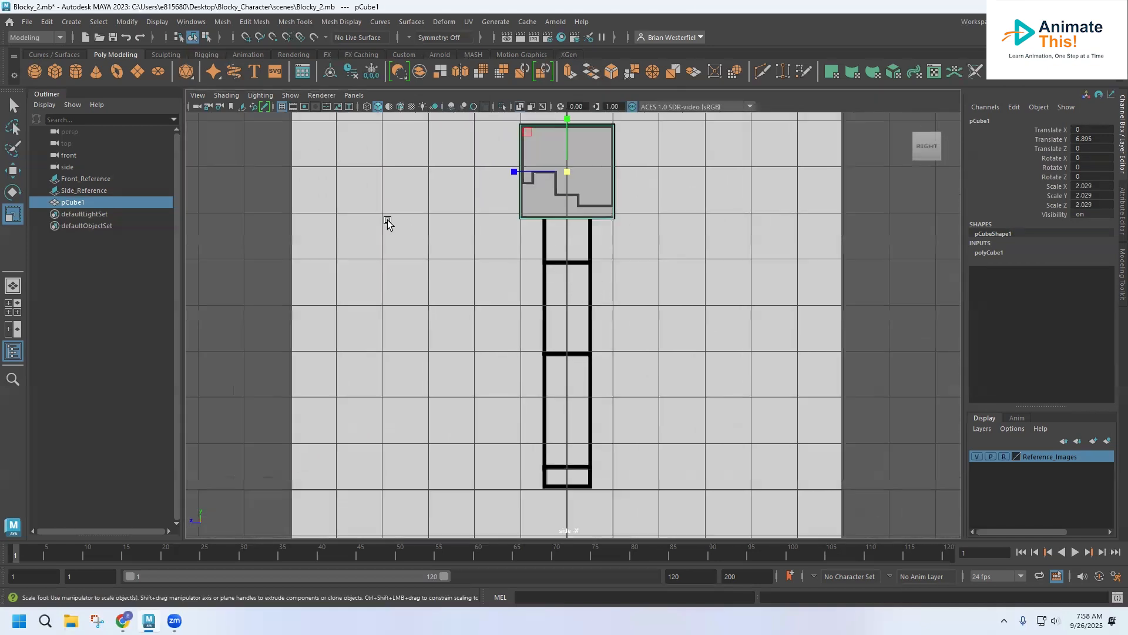
pyautogui.click(13, 171)
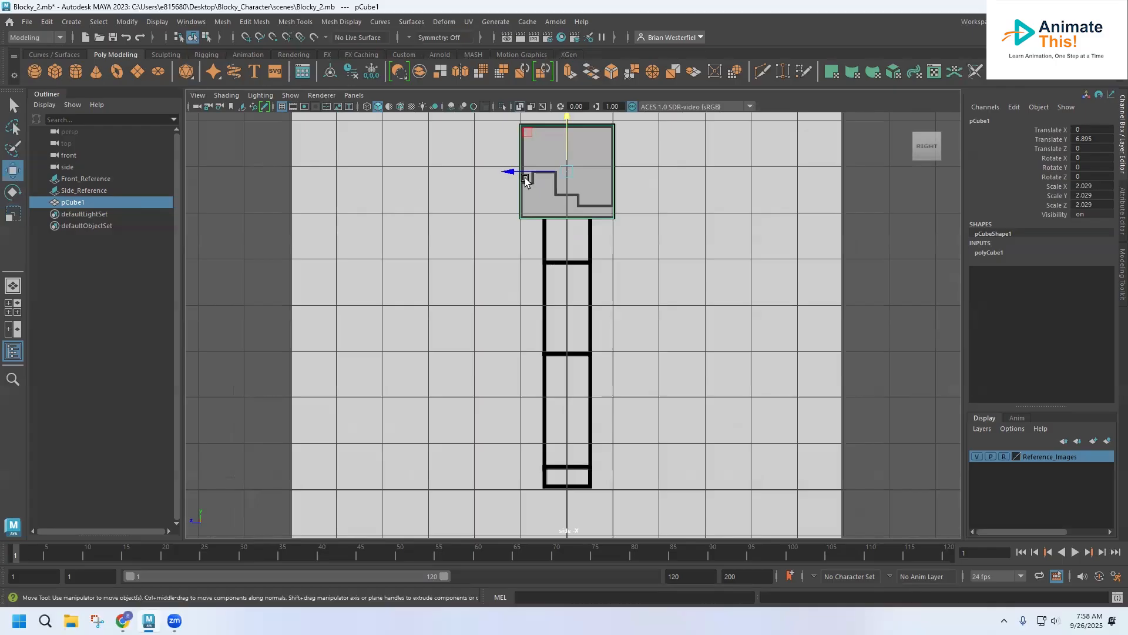
pyautogui.moveTo(510, 174); pyautogui.dragTo(509, 175)
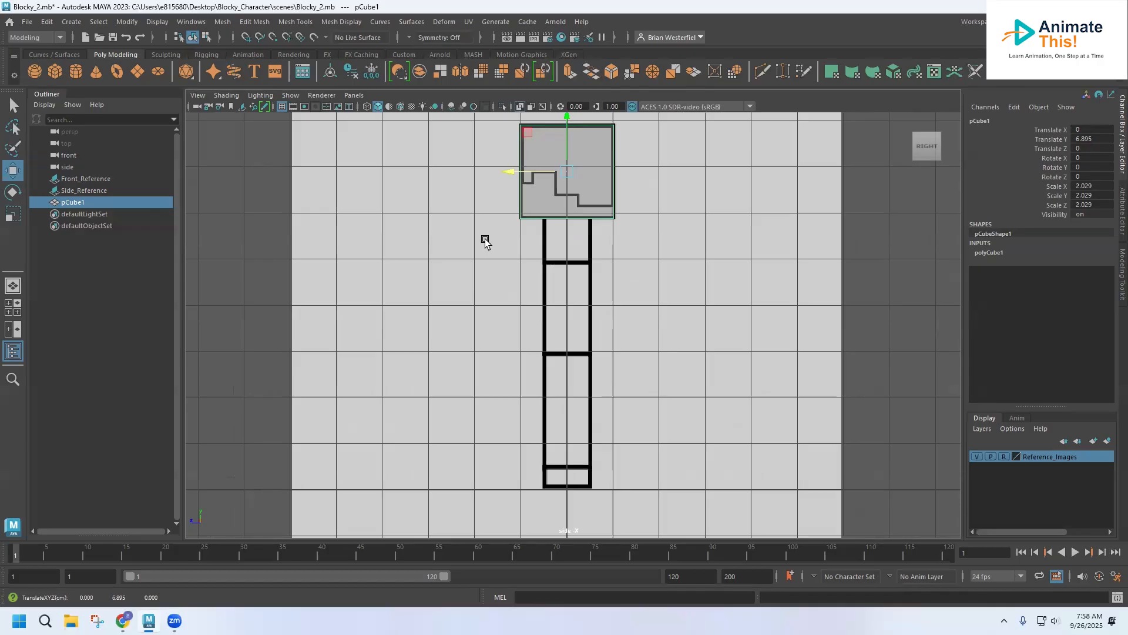
pyautogui.press('space')
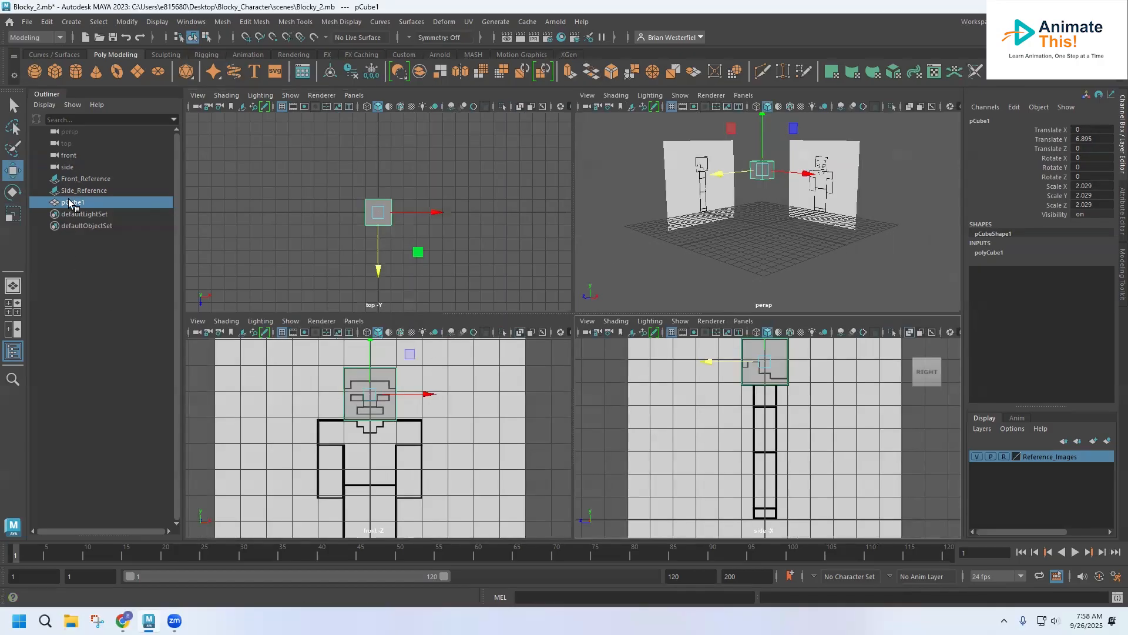
# Rename the pCube1 object as Head
pyautogui.click(191, 22)
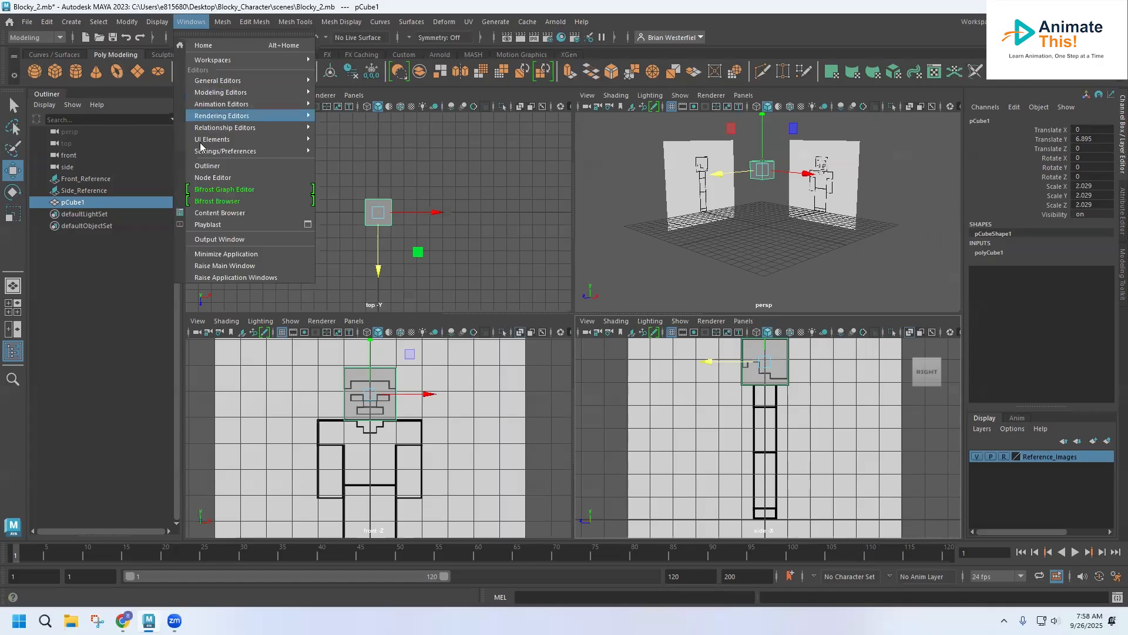
pyautogui.doubleClick(78, 203)
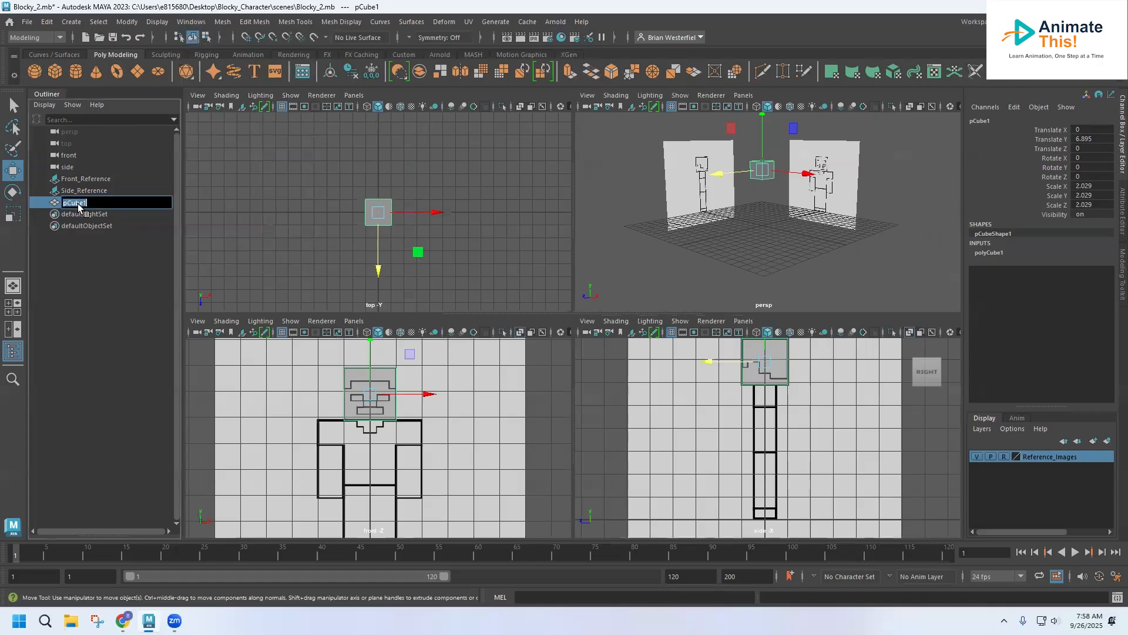
pyautogui.write('Head')
pyautogui.press('Return')
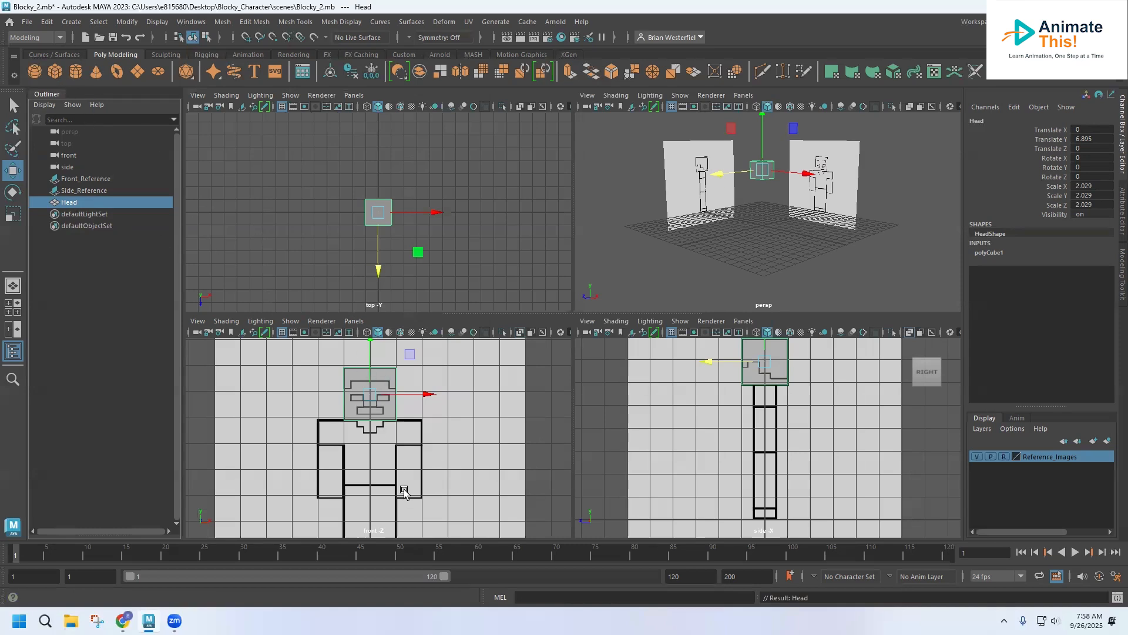
# Create a polygon cube and place it on the reference's positive-X shoulder, at 1.511 in Translate X and 5.421 in Translate Y
pyautogui.click(56, 72)
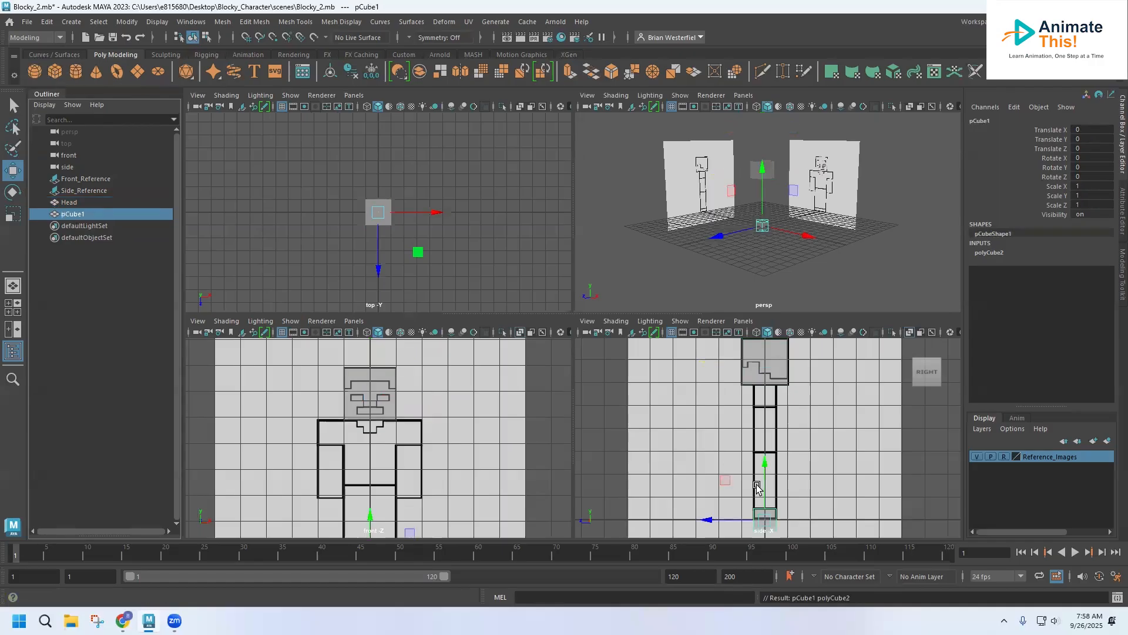
pyautogui.moveTo(763, 462); pyautogui.dragTo(760, 353)
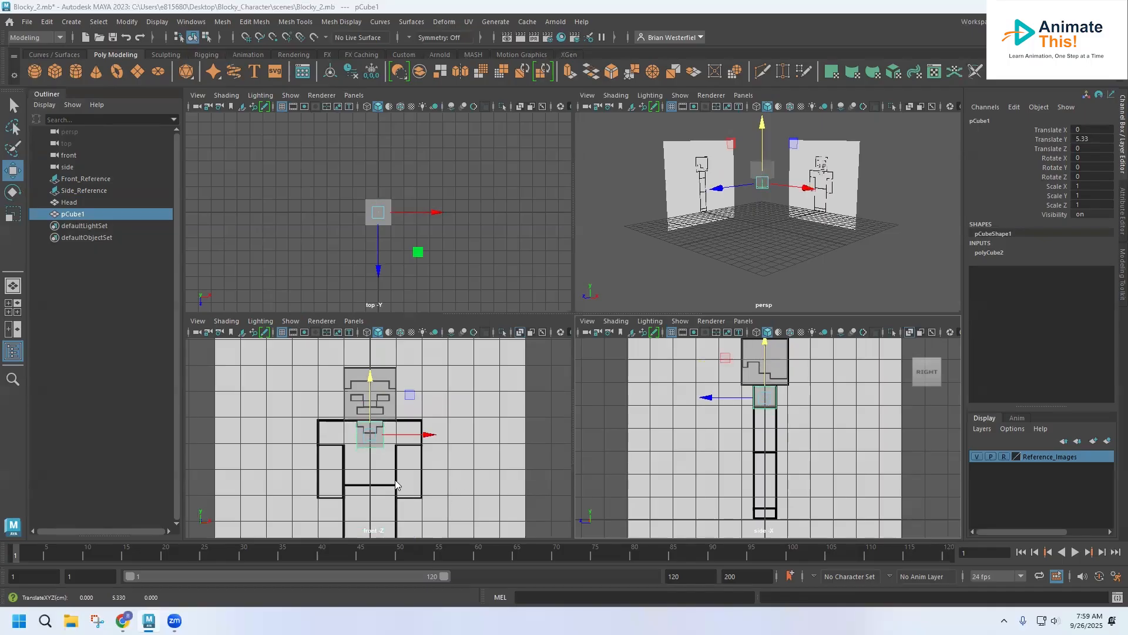
pyautogui.press('space')
pyautogui.moveTo(622, 322); pyautogui.dragTo(698, 319)
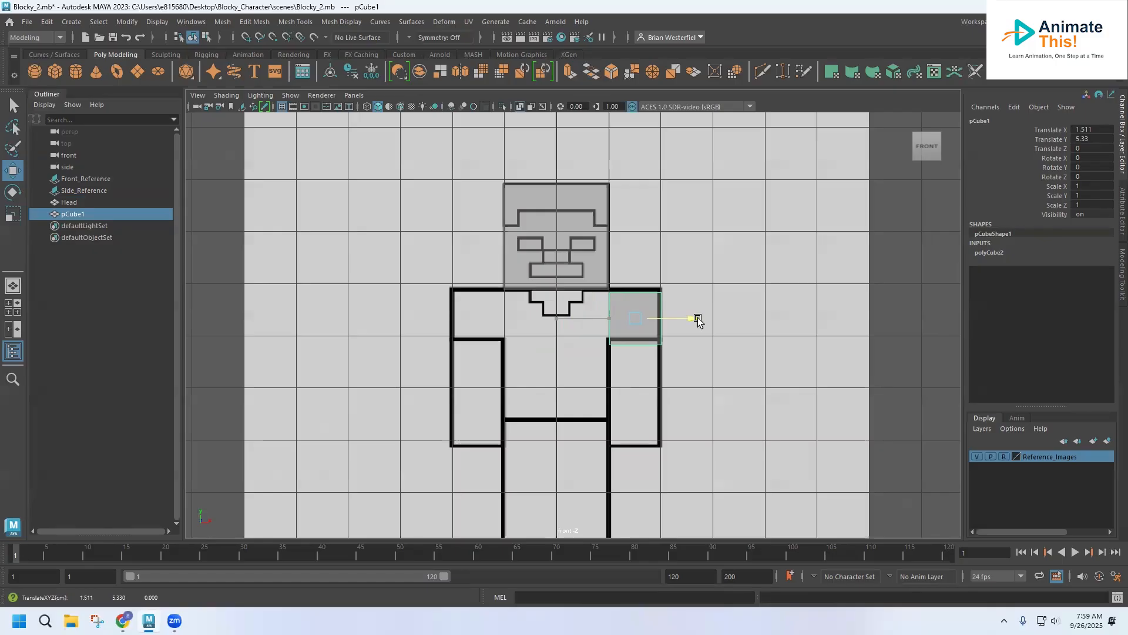
pyautogui.moveTo(639, 262); pyautogui.dragTo(639, 259)
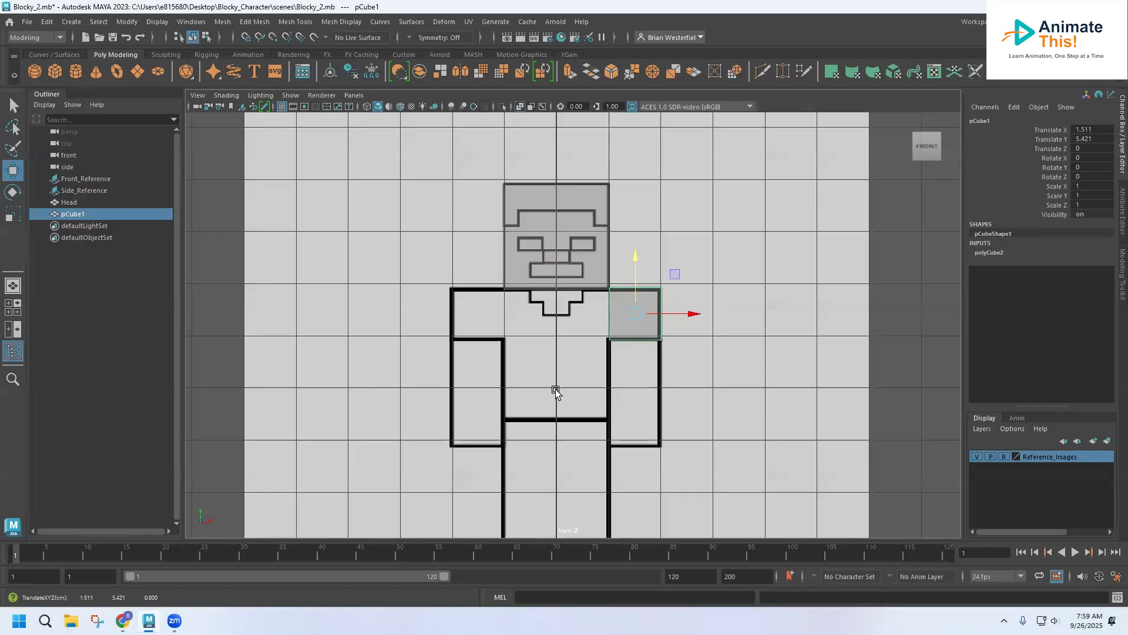
# Put the shoulder cube into face selection mode in the perspective view, with its underside in sight
pyautogui.press('space')
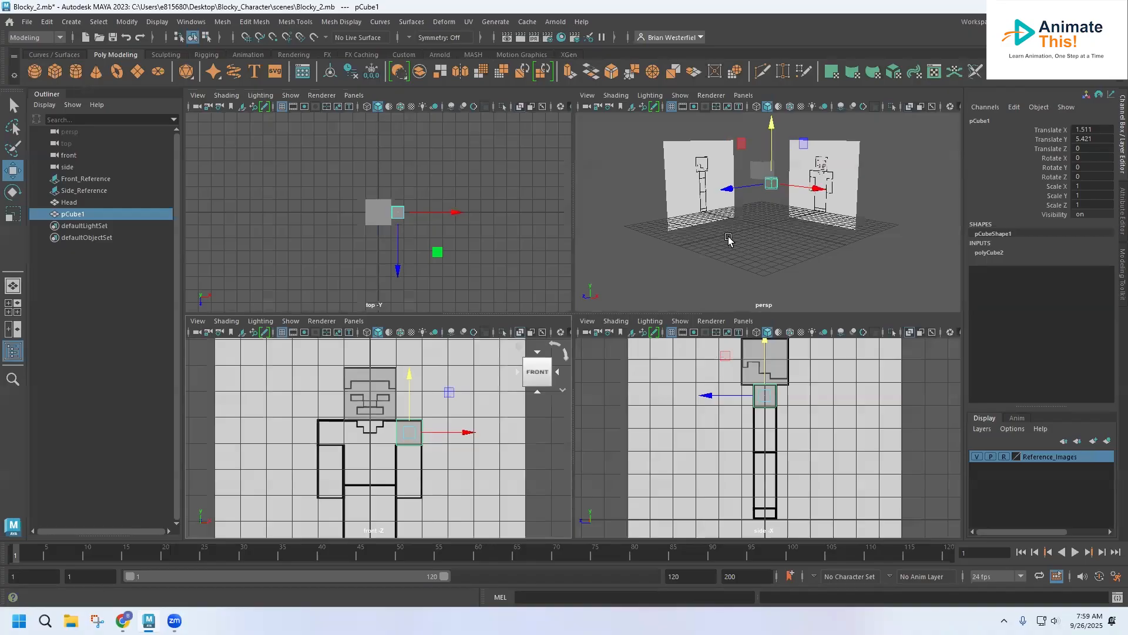
pyautogui.press('space')
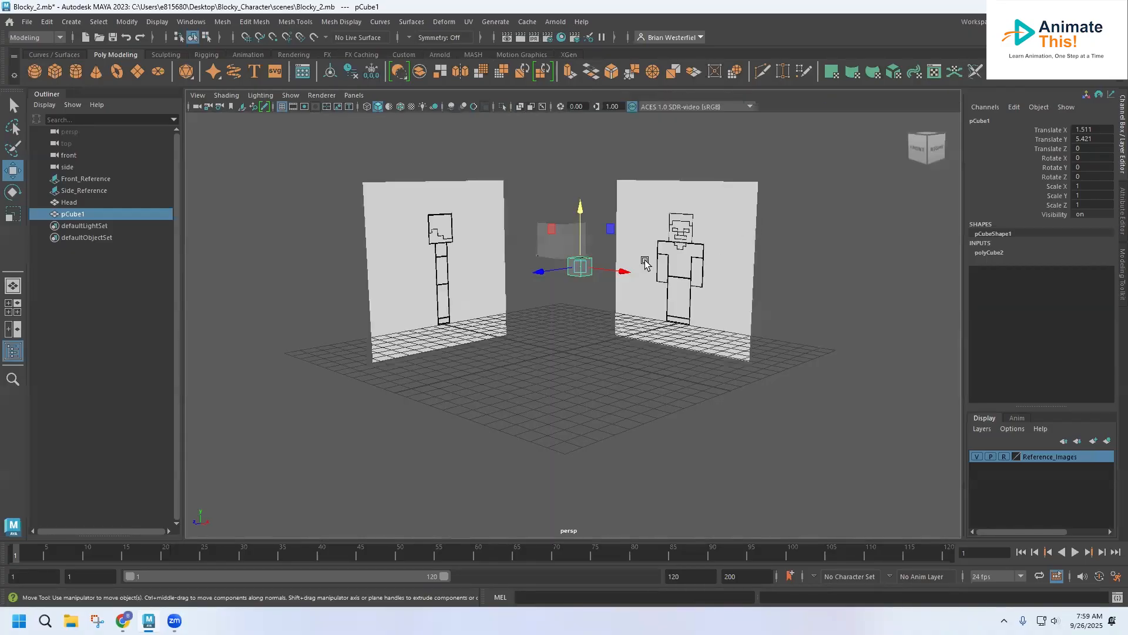
pyautogui.scroll(4, 619, 276)
pyautogui.scroll(5, 588, 344)
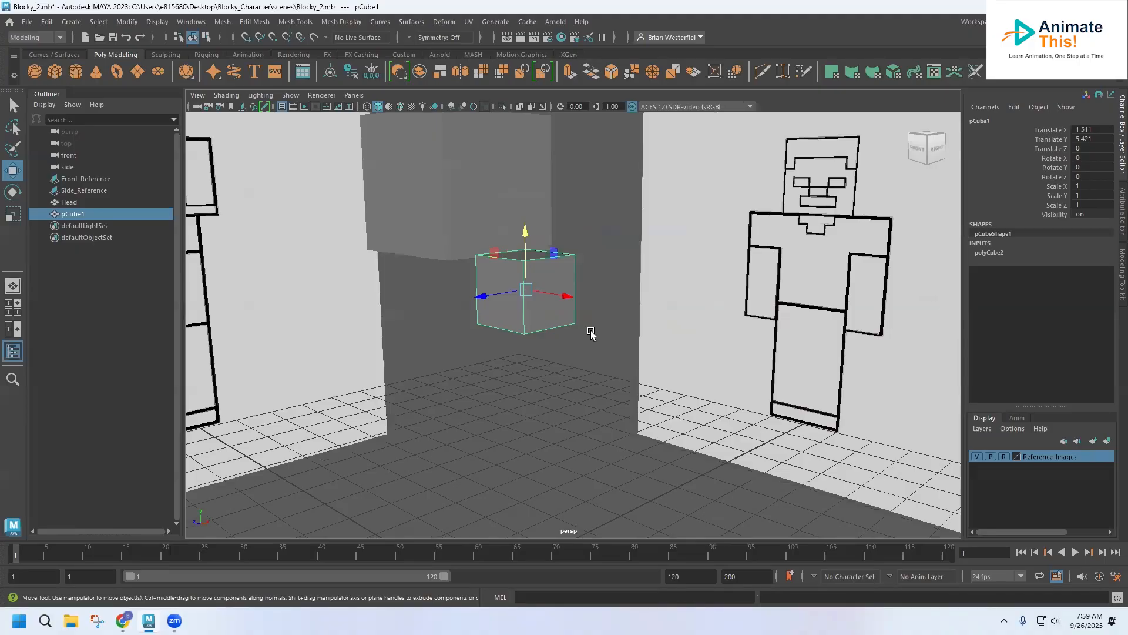
pyautogui.keyDown('alt'); pyautogui.moveTo(588, 333); pyautogui.dragTo(595, 302); pyautogui.keyUp('alt')
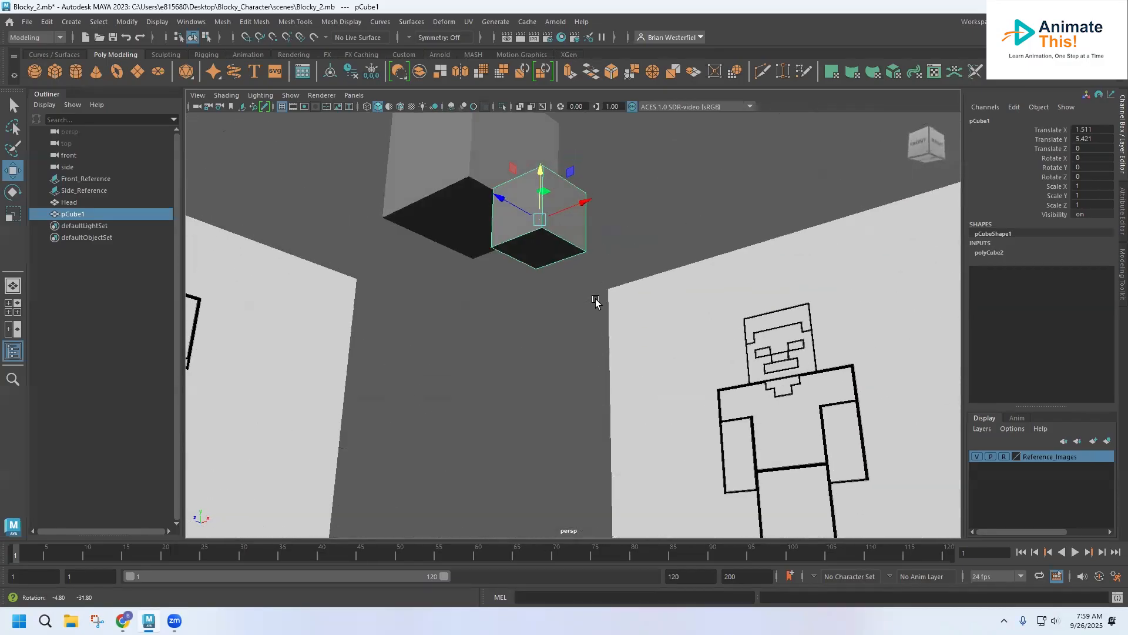
pyautogui.rightClick(546, 247)
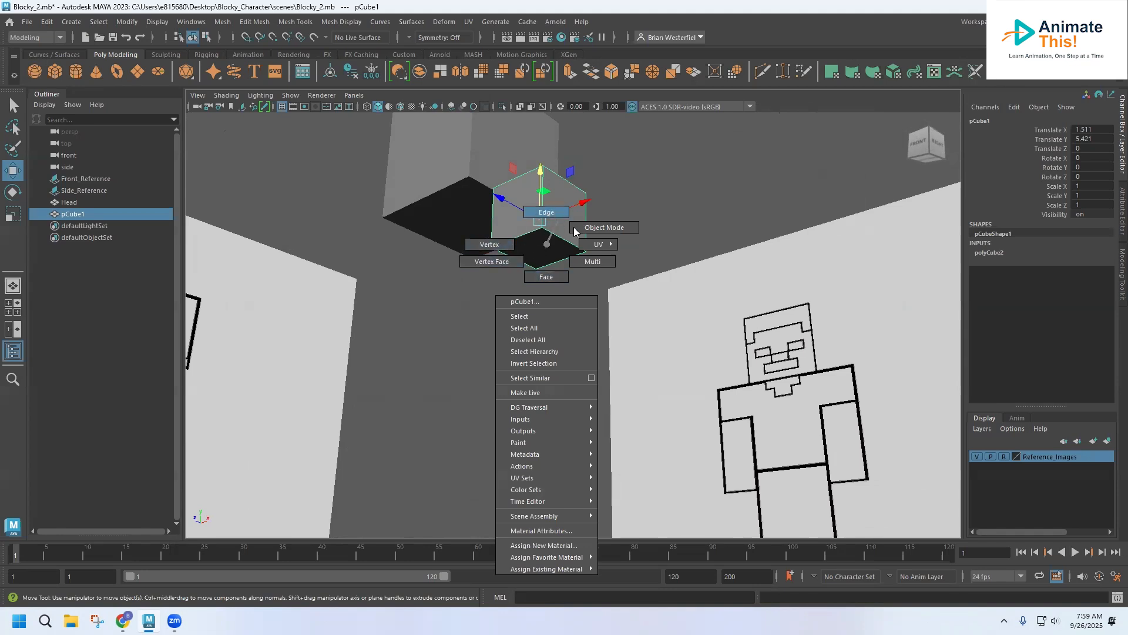
pyautogui.click(546, 277)
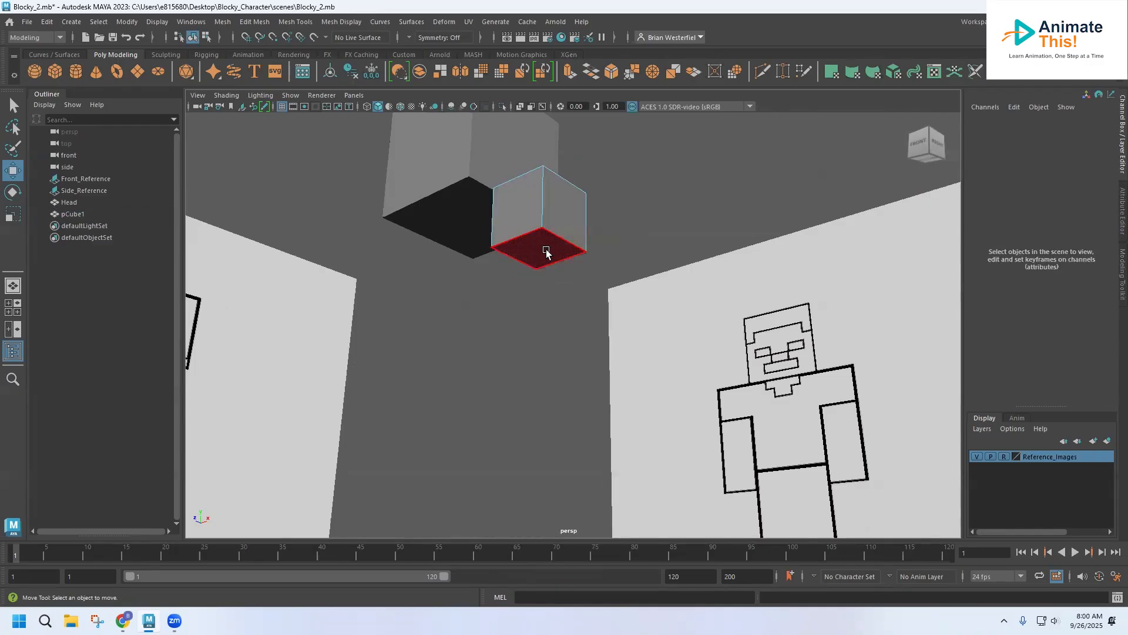
# Try the shoulder cube's vertex and edge selection modes, picking individual lower corner vertices
pyautogui.moveTo(546, 242); pyautogui.dragTo(494, 246, button='right')
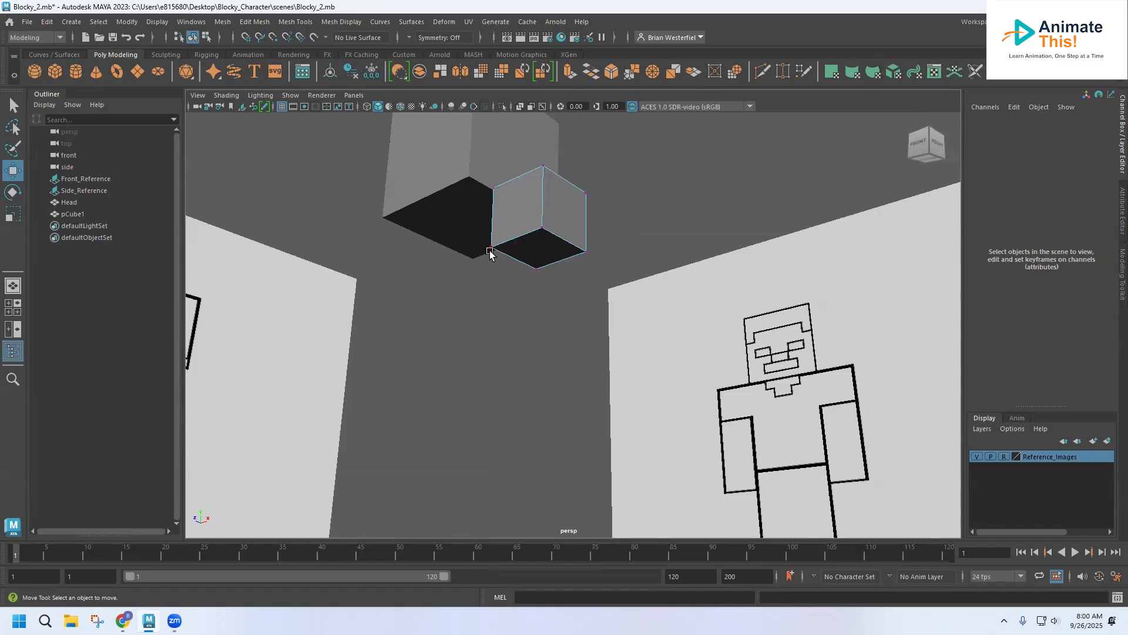
pyautogui.click(490, 249)
pyautogui.click(584, 250)
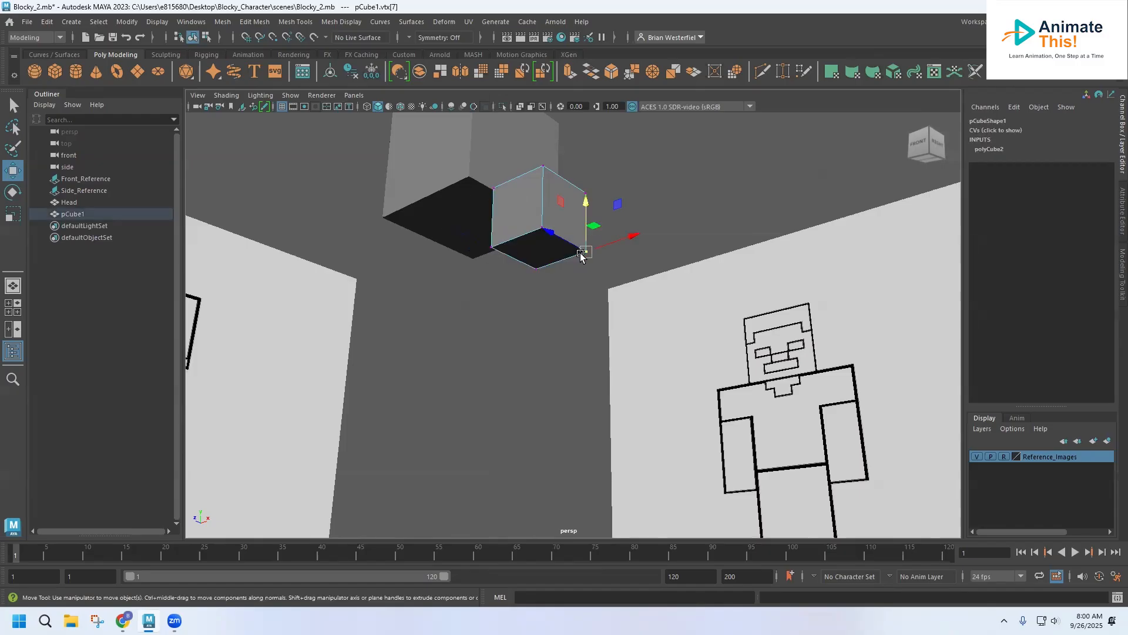
pyautogui.moveTo(528, 254); pyautogui.dragTo(536, 215, button='right')
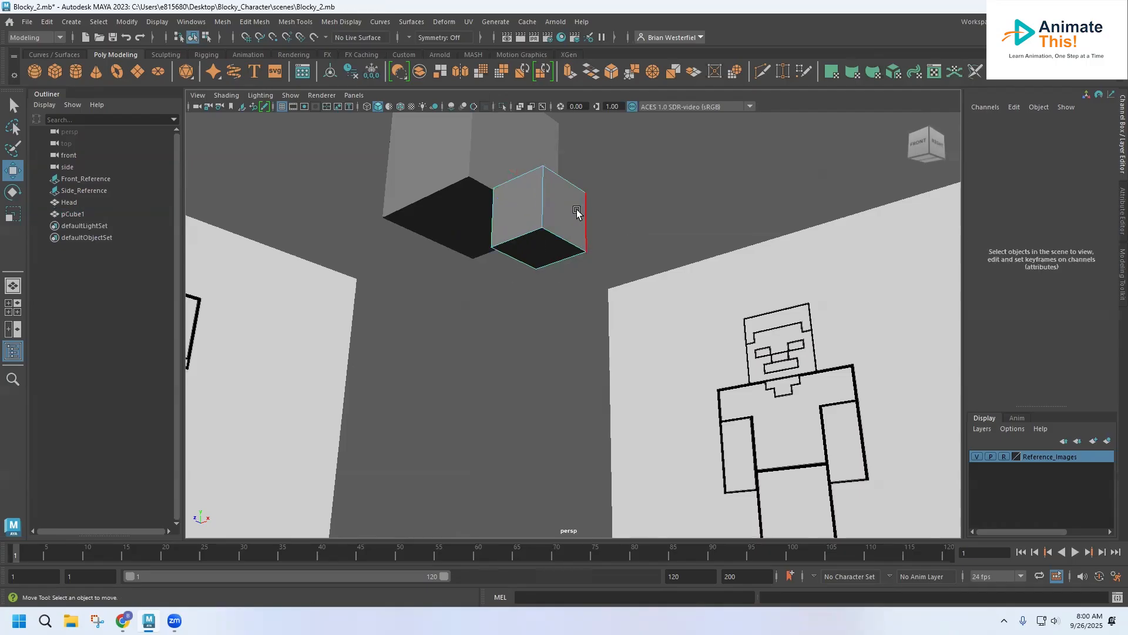
# Select the shoulder cube's bottom face and pull it straight down to the lower end of the reference arm in the front view
pyautogui.moveTo(530, 246); pyautogui.dragTo(529, 277, button='right')
pyautogui.click(538, 251)
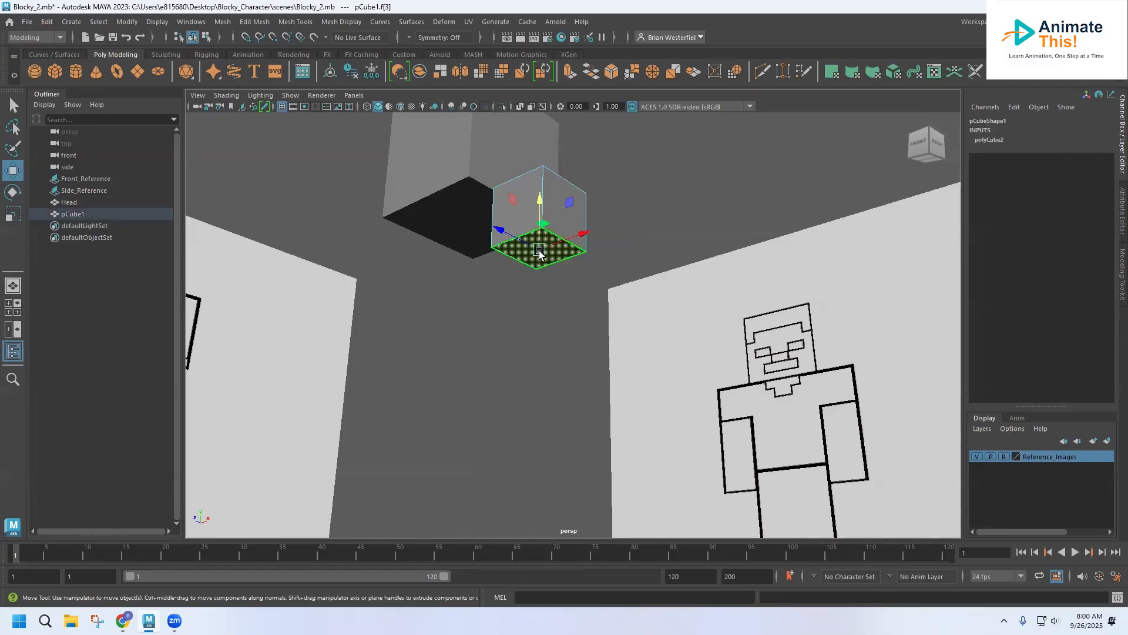
pyautogui.keyDown('alt'); pyautogui.moveTo(538, 250); pyautogui.dragTo(542, 262); pyautogui.keyUp('alt')
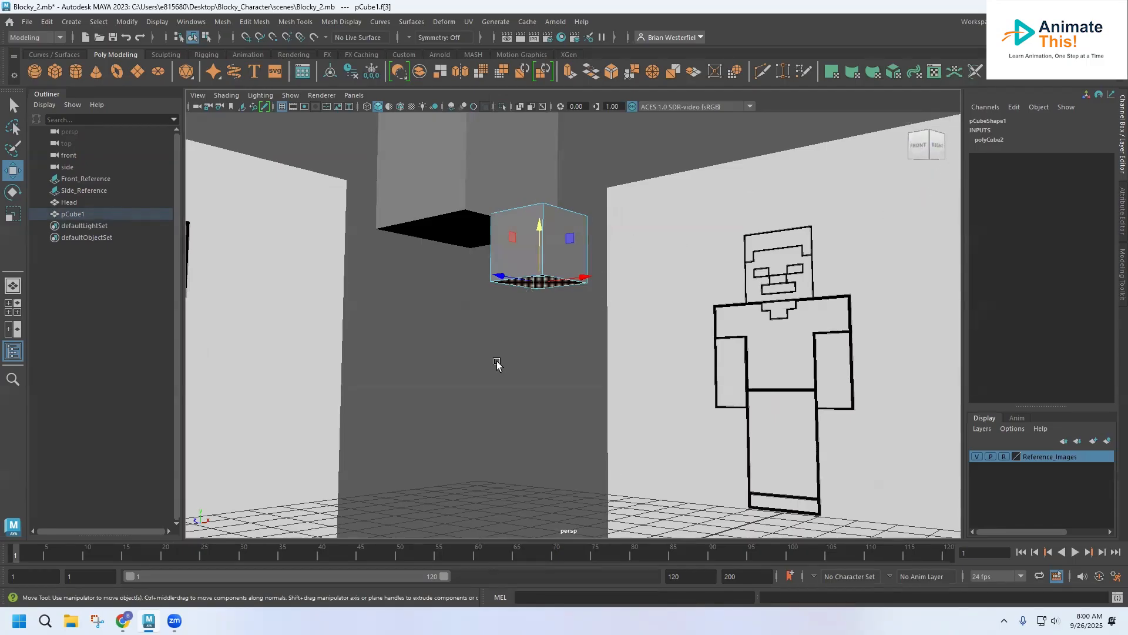
pyautogui.press('space')
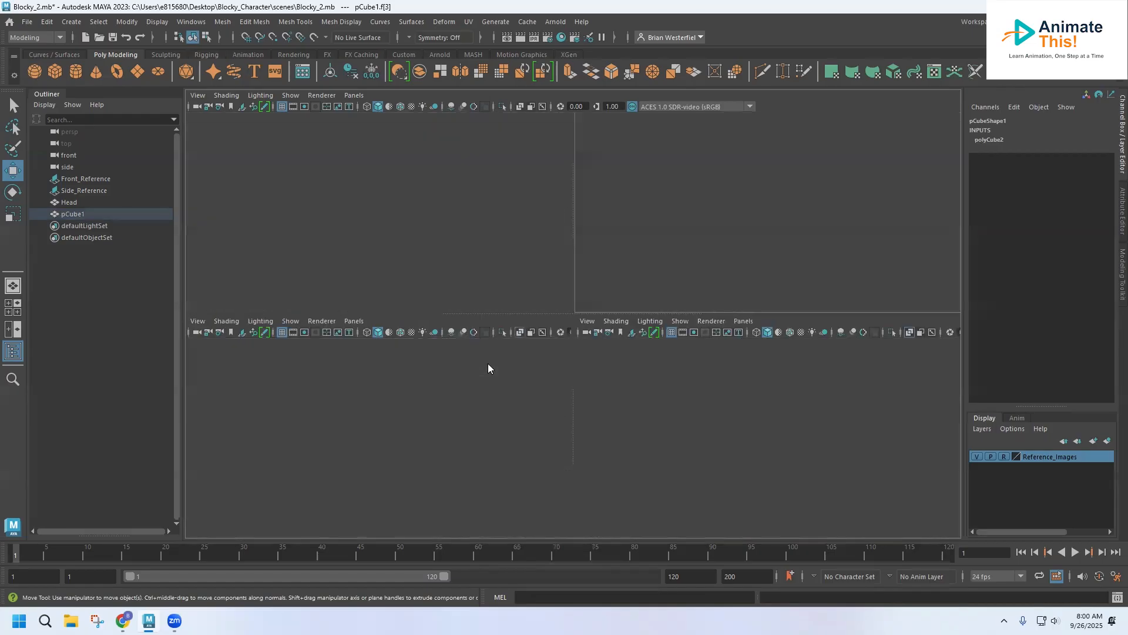
pyautogui.press('space')
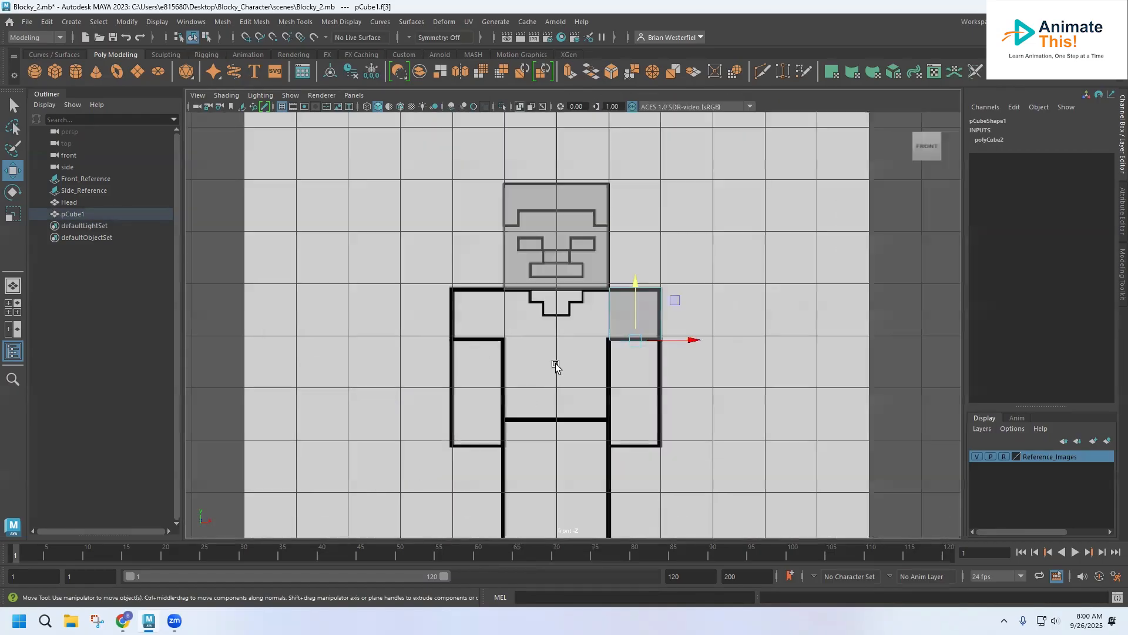
pyautogui.moveTo(637, 286); pyautogui.dragTo(651, 393)
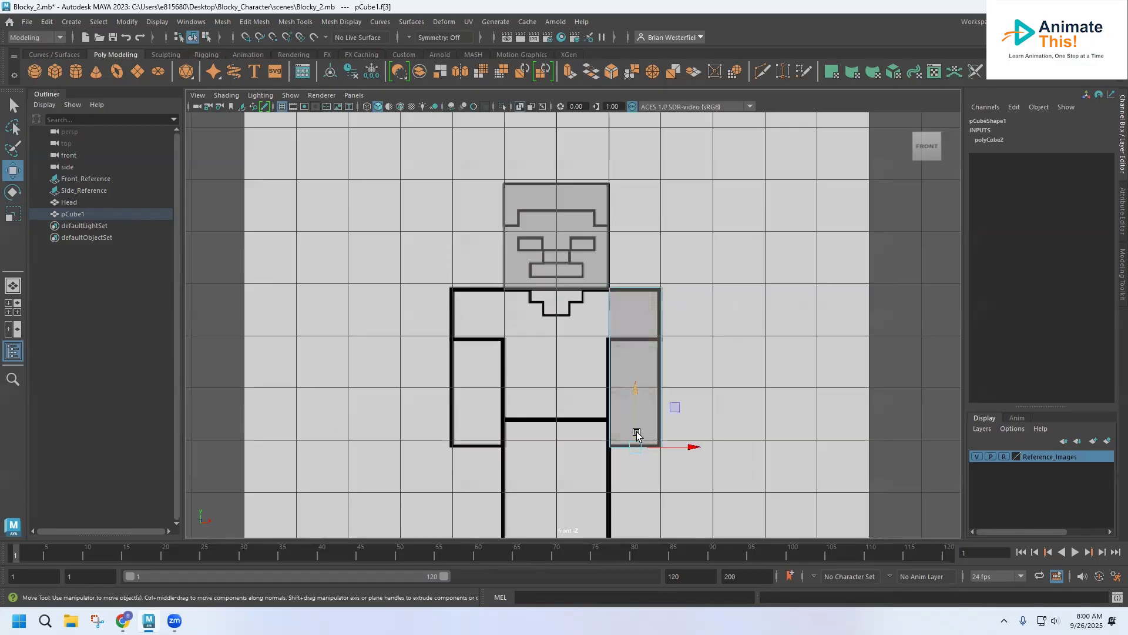
pyautogui.press('space')
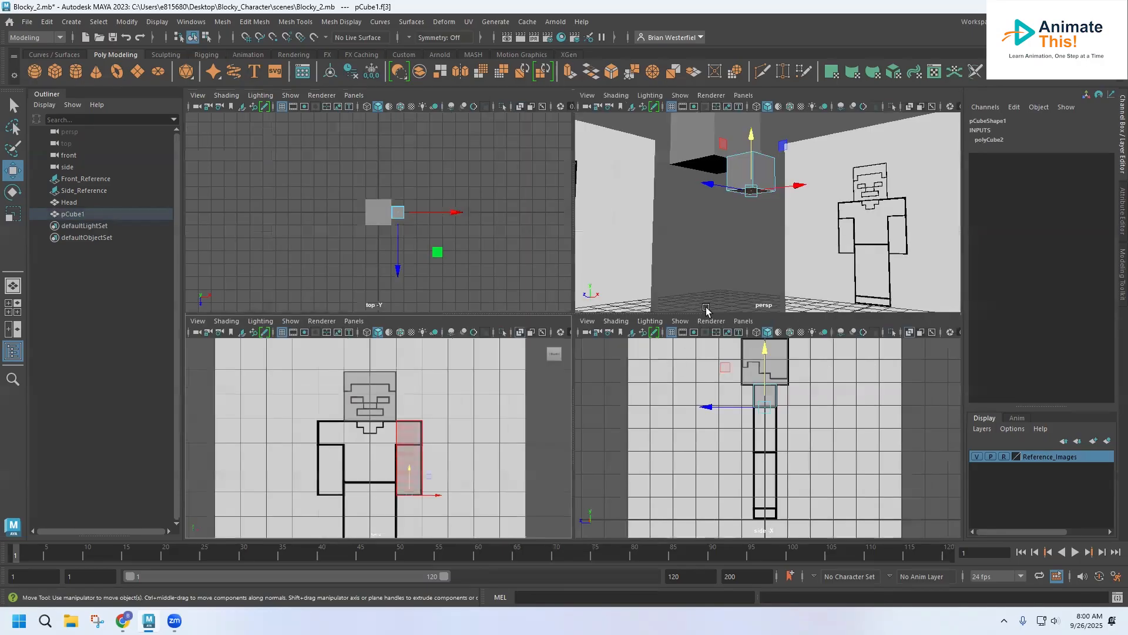
pyautogui.keyDown('alt'); pyautogui.moveTo(748, 247); pyautogui.dragTo(789, 255); pyautogui.keyUp('alt')
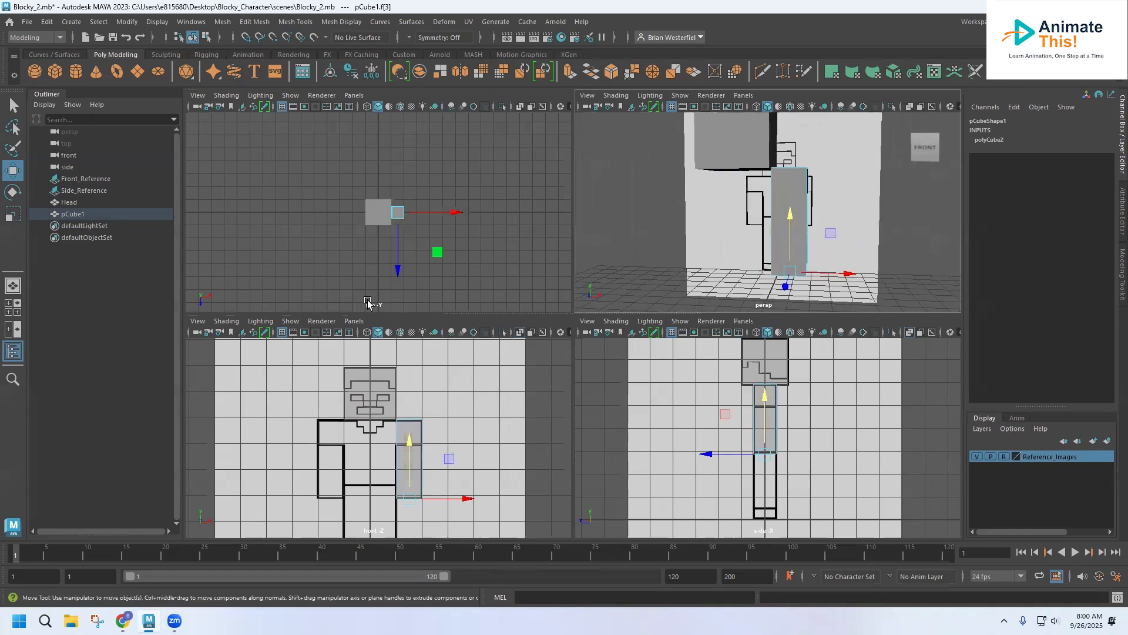
# Return the arm cube to object mode and insert a horizontal edge loop along the reference's sleeve line in the front view
pyautogui.moveTo(416, 424); pyautogui.dragTo(449, 423, button='right')
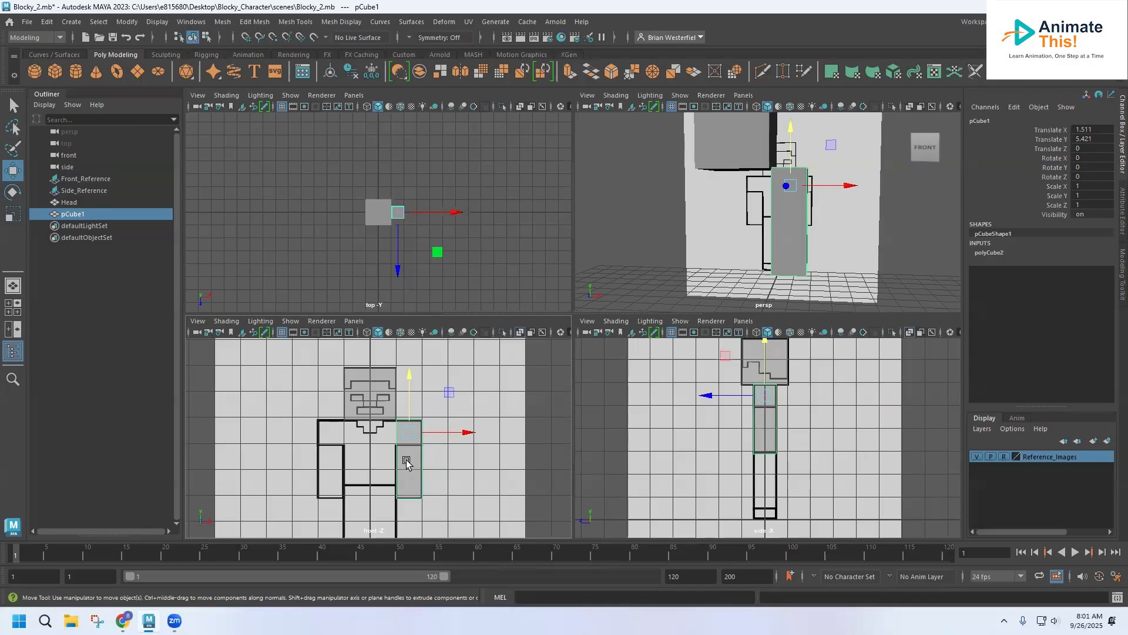
pyautogui.scroll(5, 406, 463)
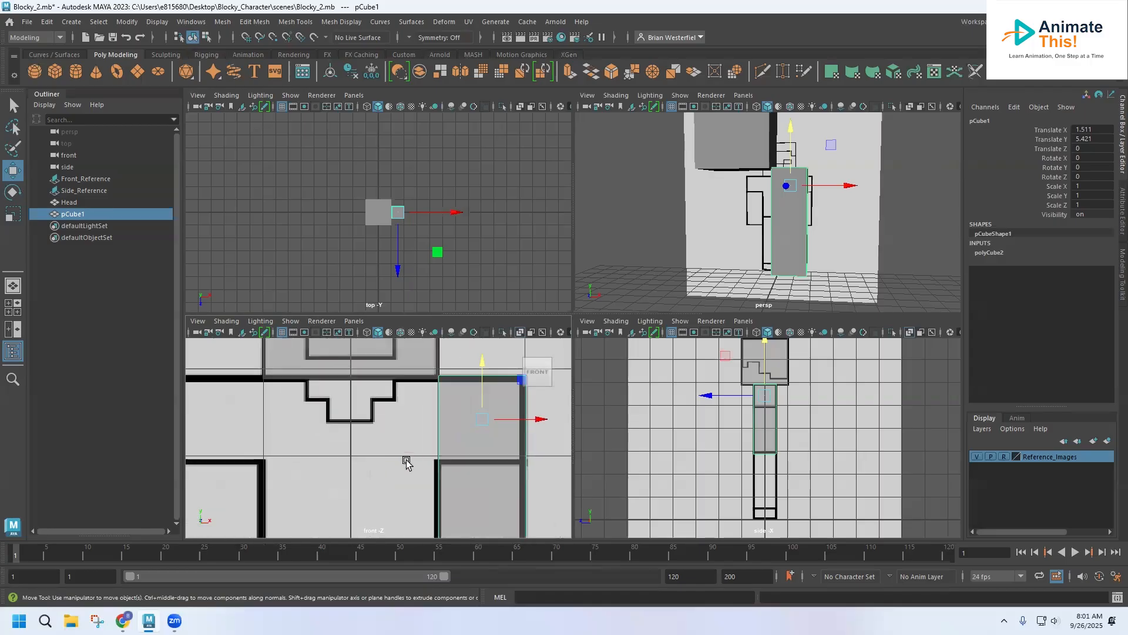
pyautogui.scroll(-3, 406, 463)
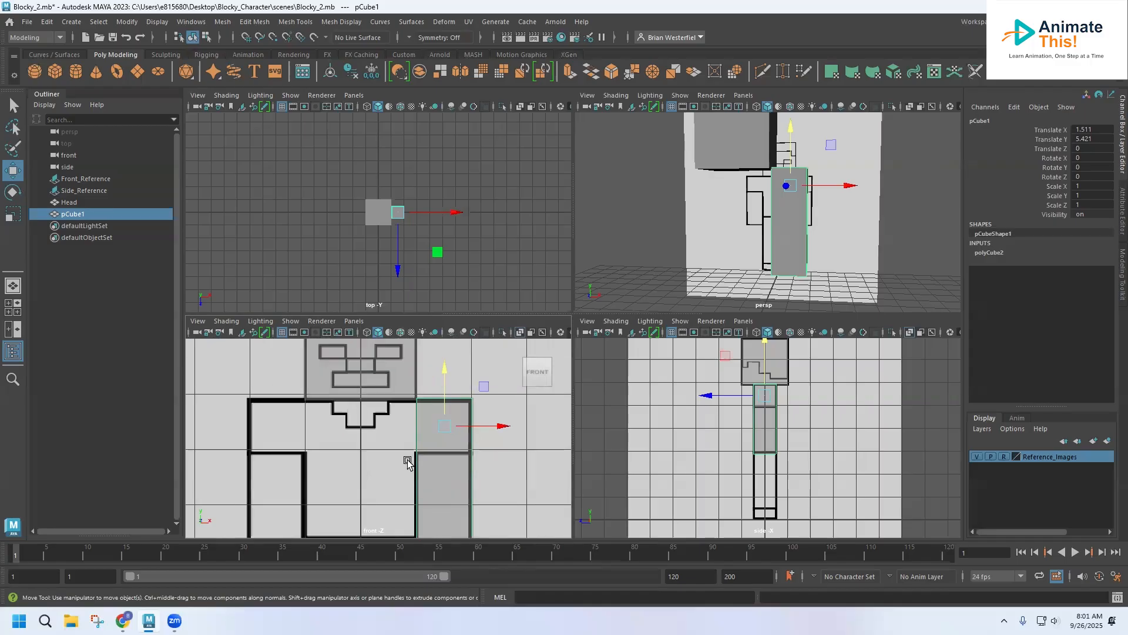
pyautogui.click(257, 27)
pyautogui.moveTo(302, 24)
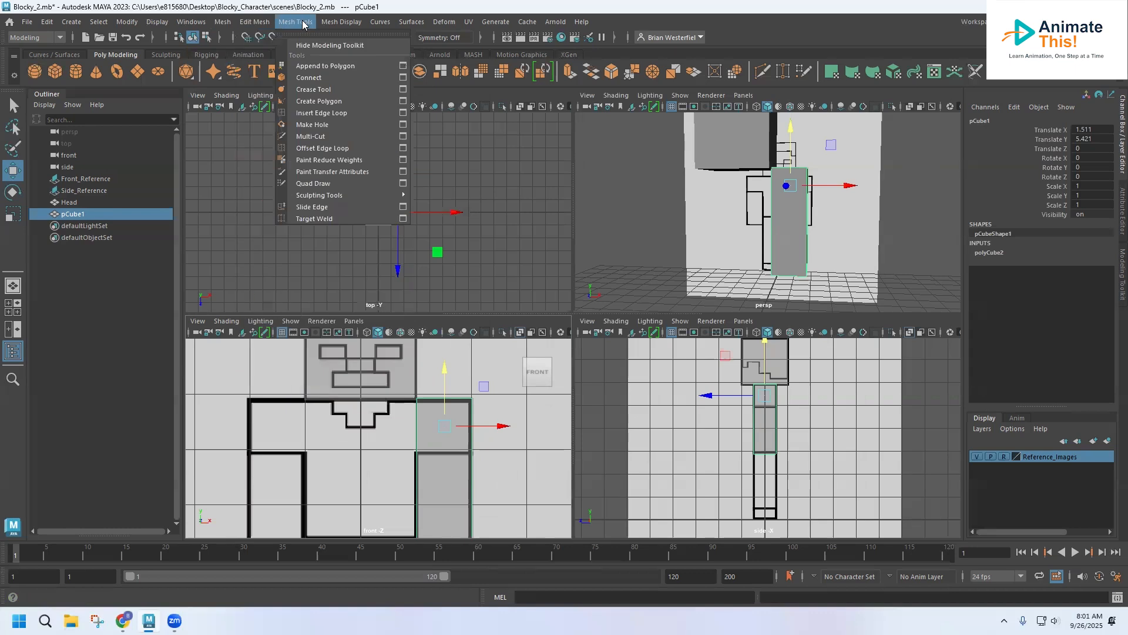
pyautogui.click(317, 113)
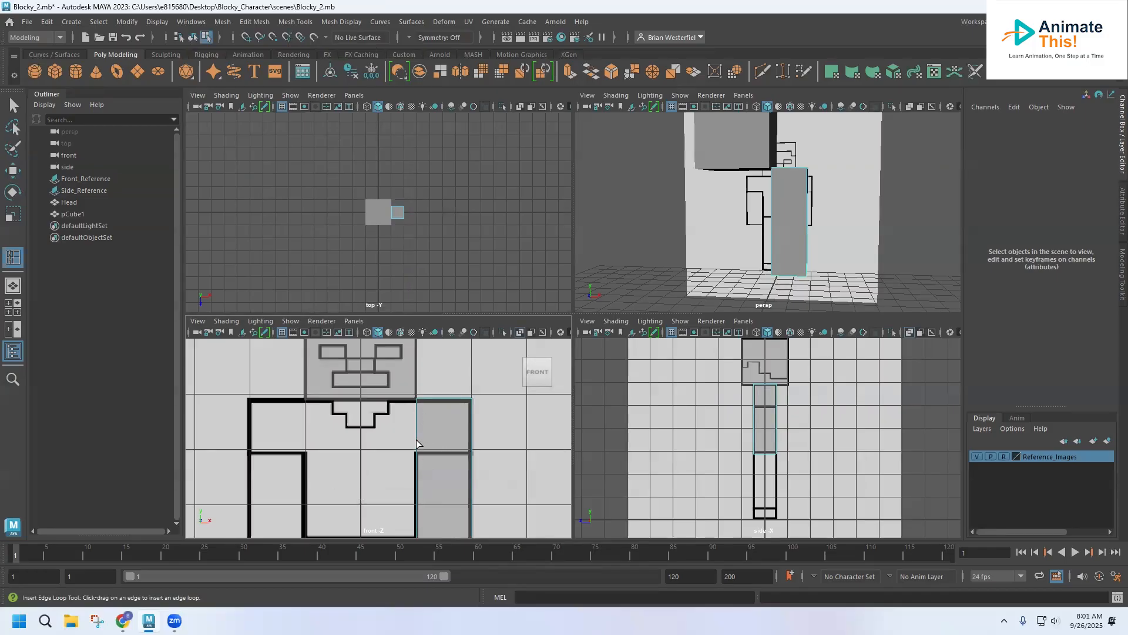
pyautogui.moveTo(417, 445); pyautogui.dragTo(418, 451)
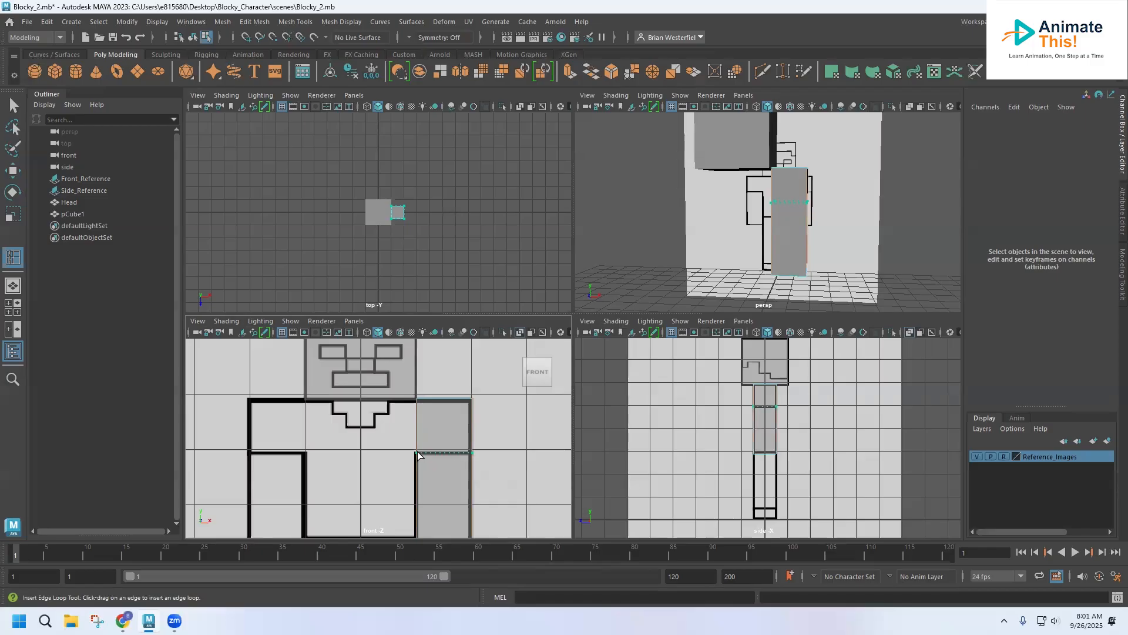
pyautogui.moveTo(418, 456); pyautogui.dragTo(415, 454)
pyautogui.moveTo(414, 453); pyautogui.dragTo(415, 454)
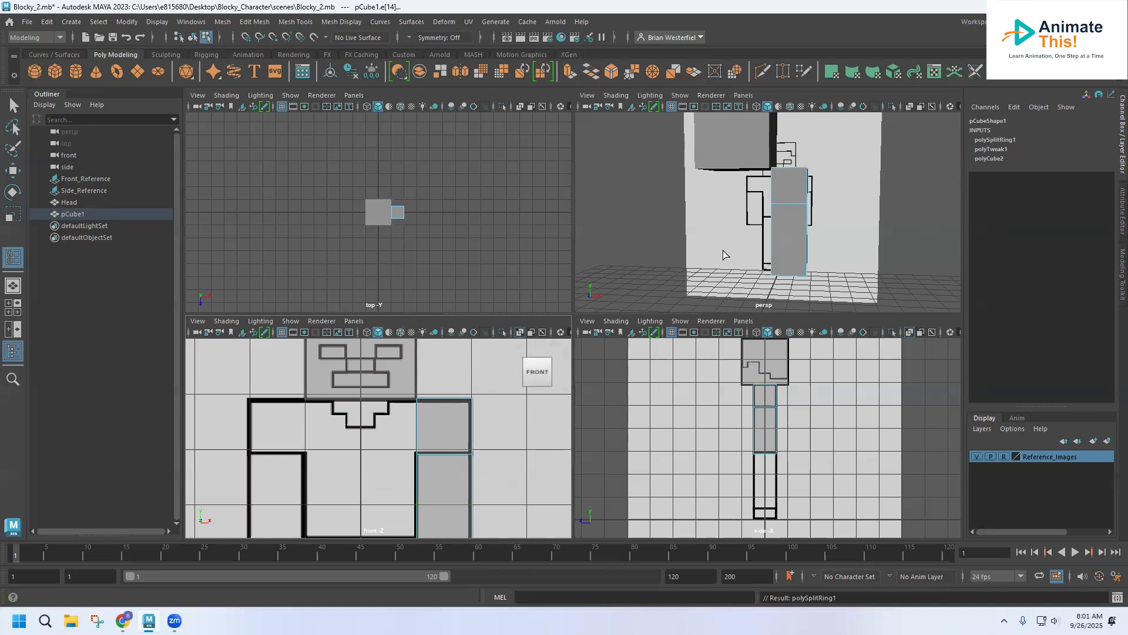
# Exit edge loop insertion, select the whole arm cube in object mode and rename it L_Arm
pyautogui.click(13, 107)
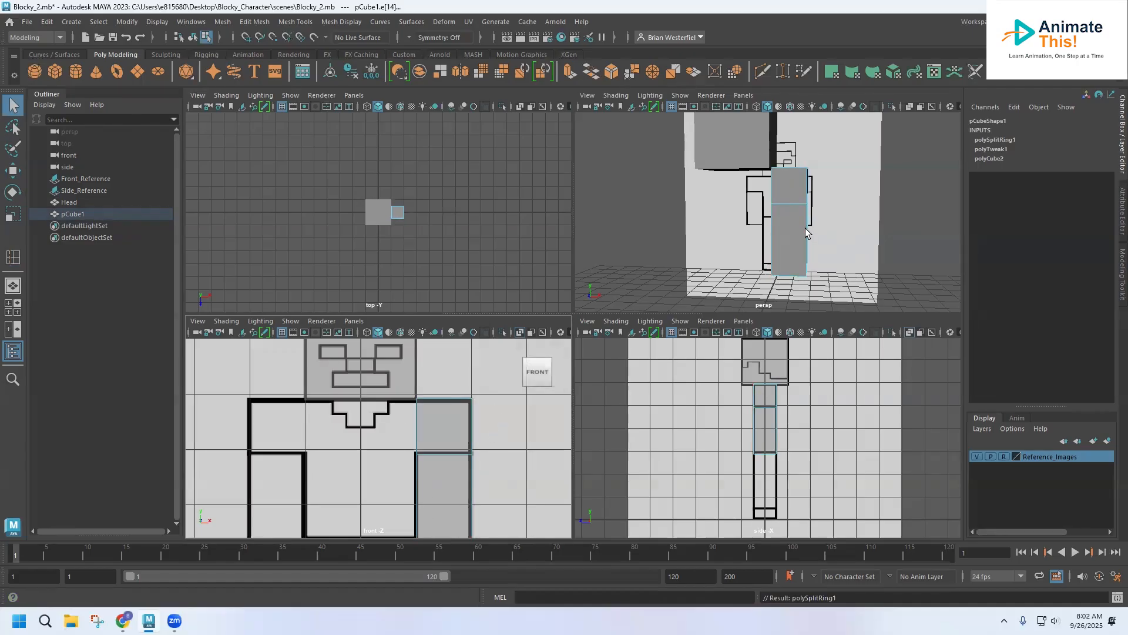
pyautogui.keyDown('alt'); pyautogui.moveTo(790, 236); pyautogui.dragTo(750, 229); pyautogui.keyUp('alt')
pyautogui.moveTo(749, 227); pyautogui.dragTo(798, 208, button='right')
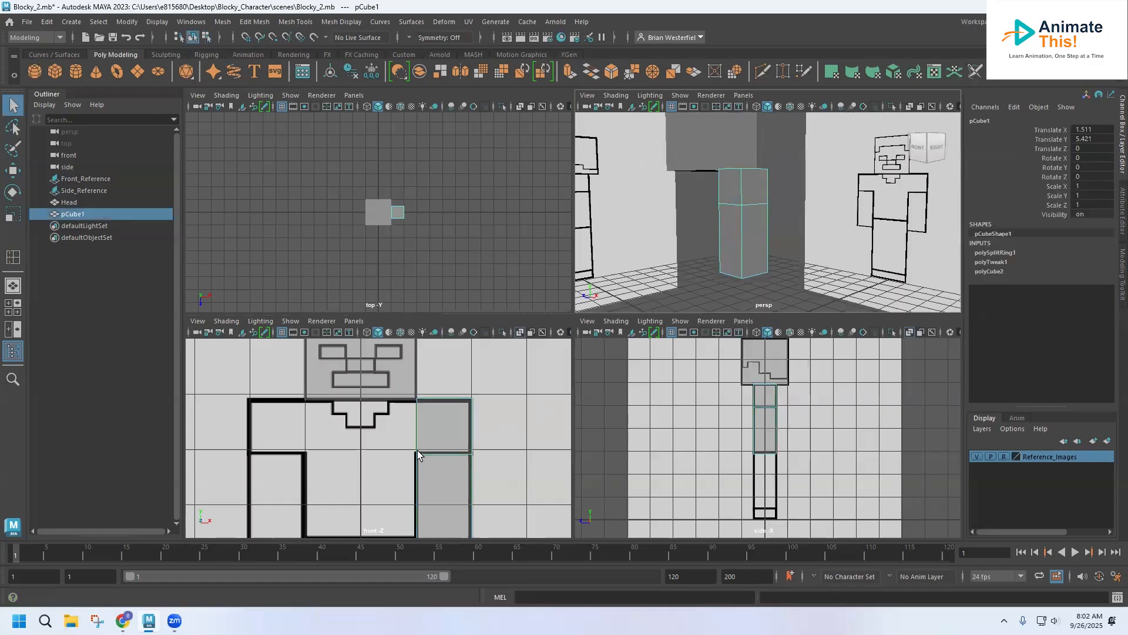
pyautogui.doubleClick(75, 215)
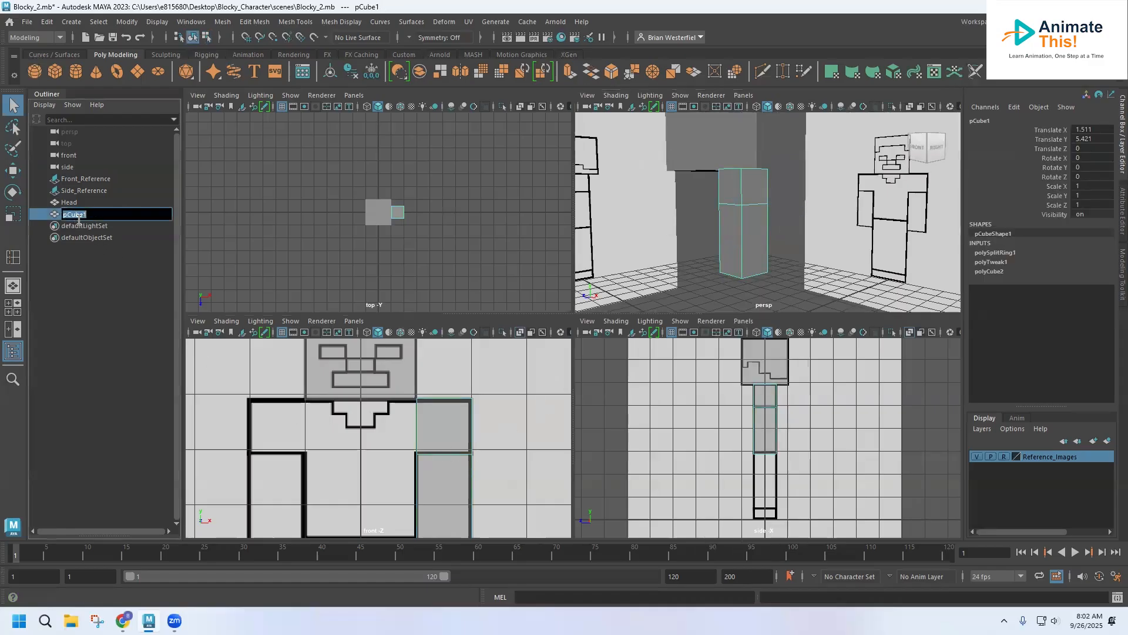
pyautogui.write('L_Arm')
pyautogui.press('Return')
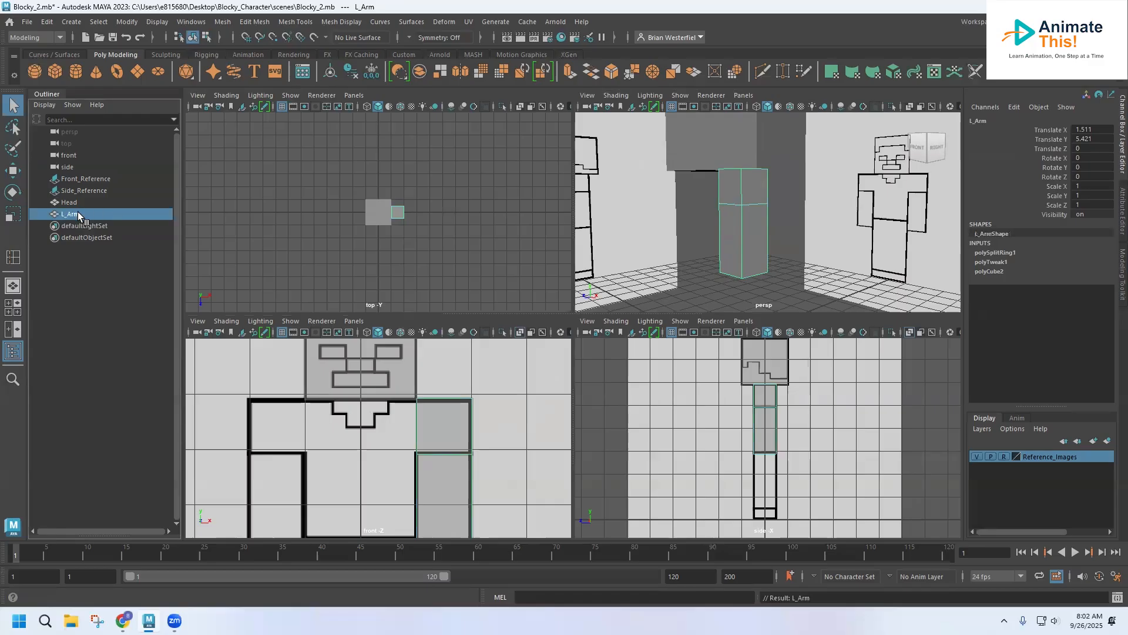
# Duplicate L_Arm and move the copy along X onto the reference's opposite arm, at -1.545 in Translate X
pyautogui.hotkey('ctrl', 'd')
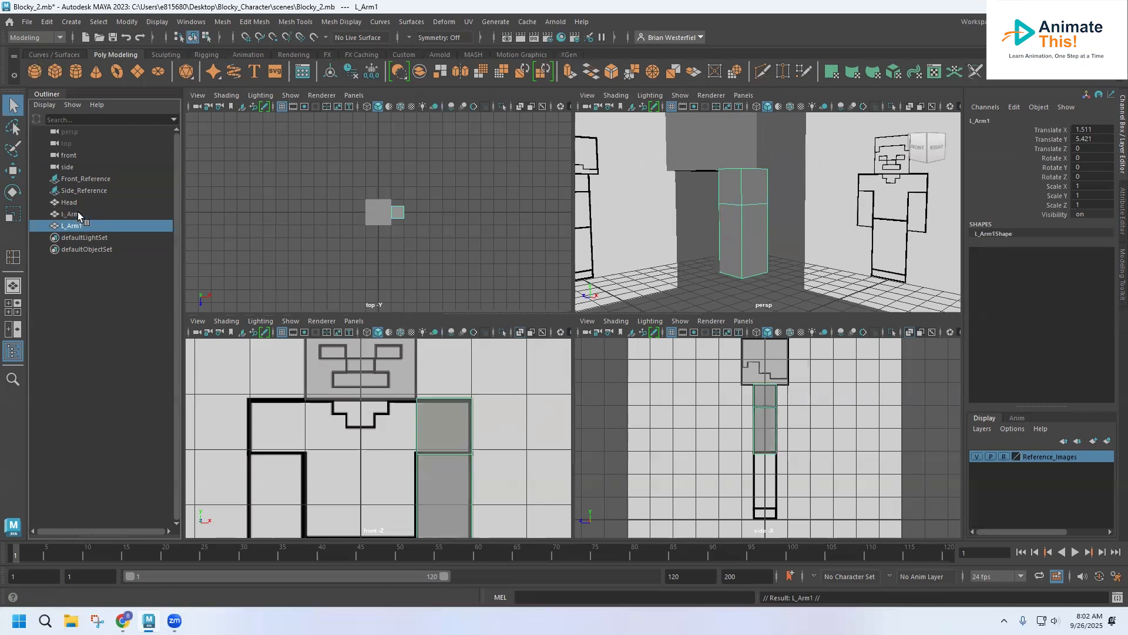
pyautogui.click(15, 173)
pyautogui.moveTo(501, 428); pyautogui.dragTo(333, 428)
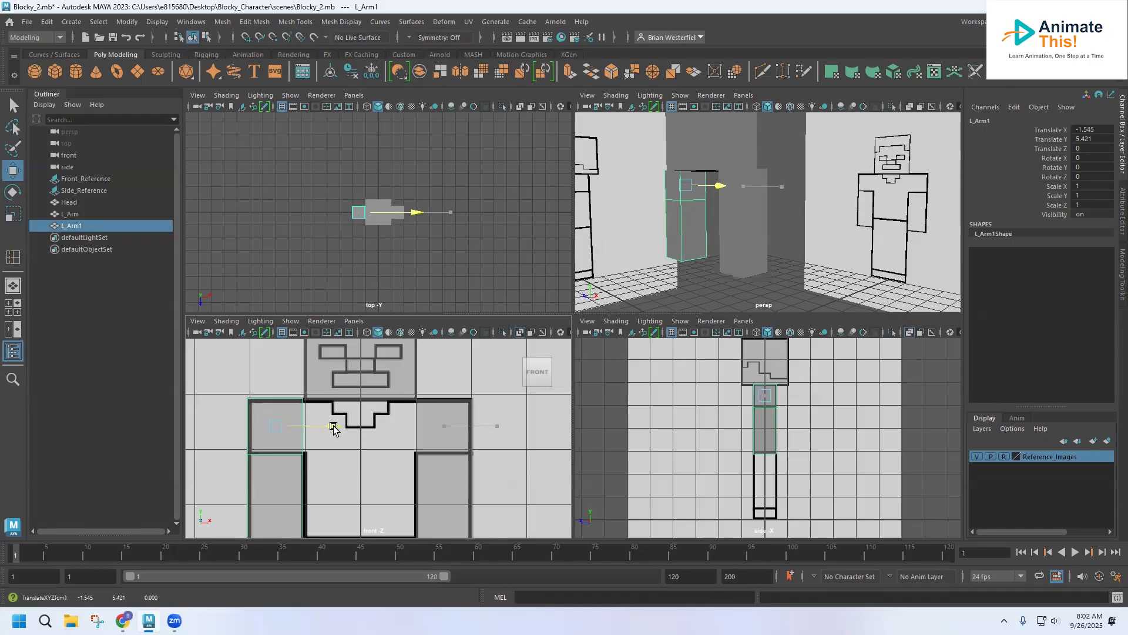
pyautogui.moveTo(333, 429); pyautogui.dragTo(333, 428)
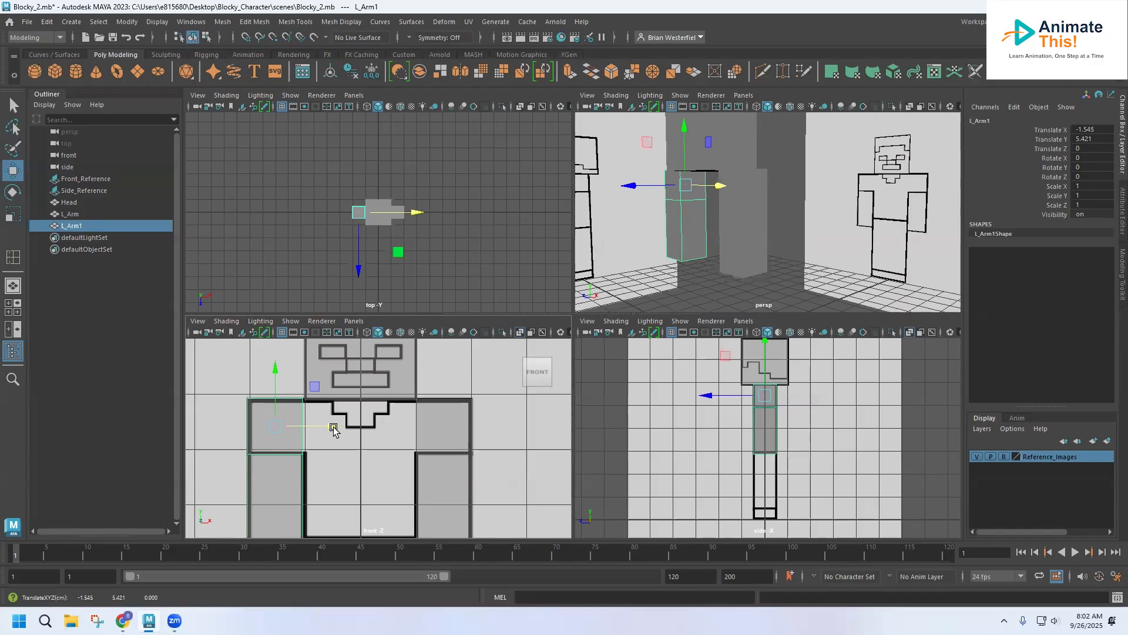
# Rename the duplicated arm as R_Arm
pyautogui.doubleClick(74, 225)
pyautogui.write('R_Arm')
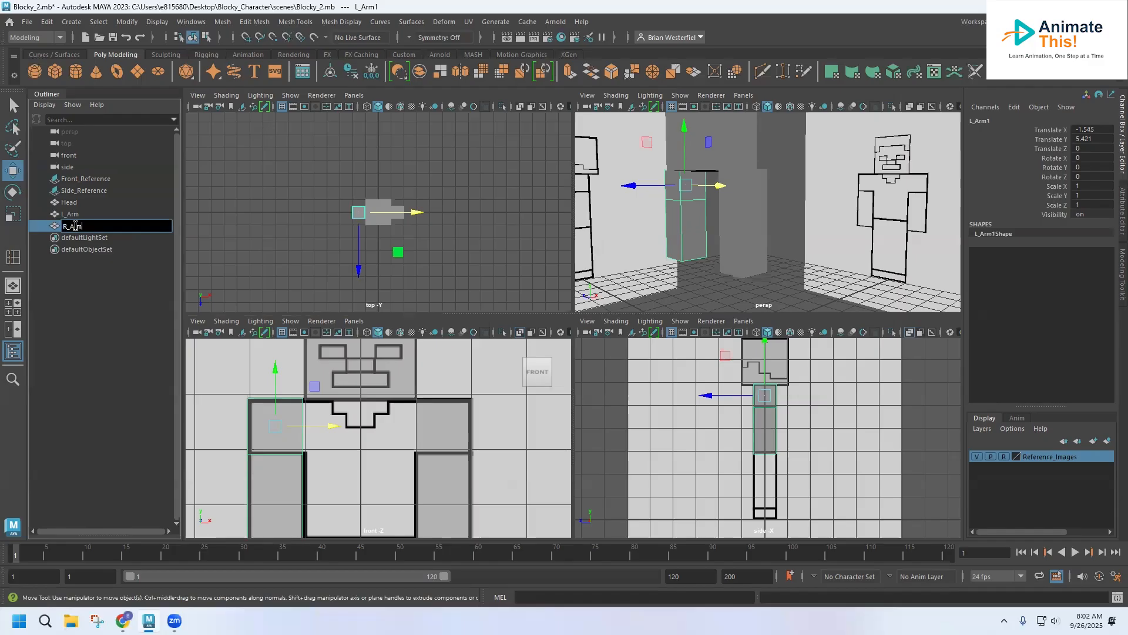
pyautogui.press('Return')
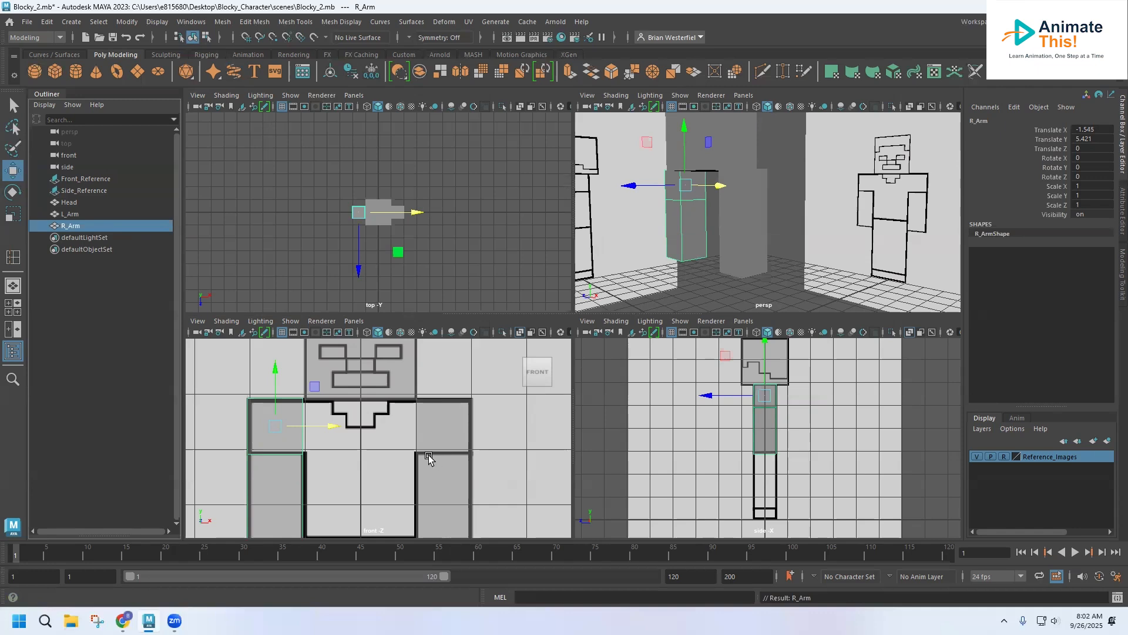
# Create a polygon cube and place it over the top of the reference's positive-X leg, at 0.52 in Translate X and 3.268 in Translate Y
pyautogui.keyDown('alt'); pyautogui.moveTo(414, 468); pyautogui.dragTo(434, 280, button='middle'); pyautogui.keyUp('alt')
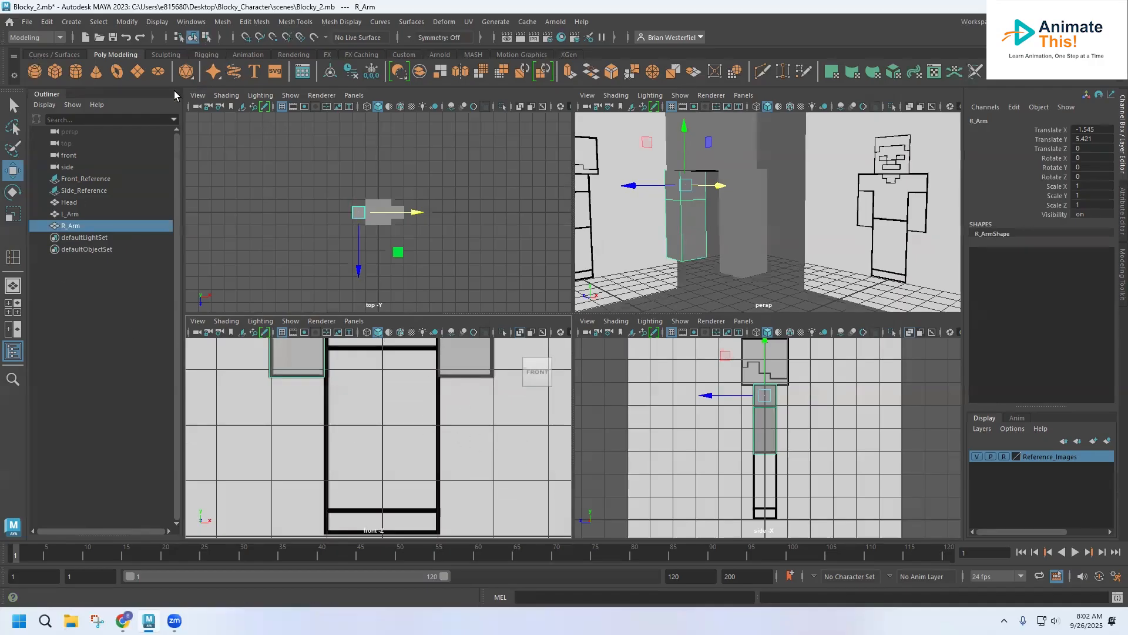
pyautogui.click(53, 71)
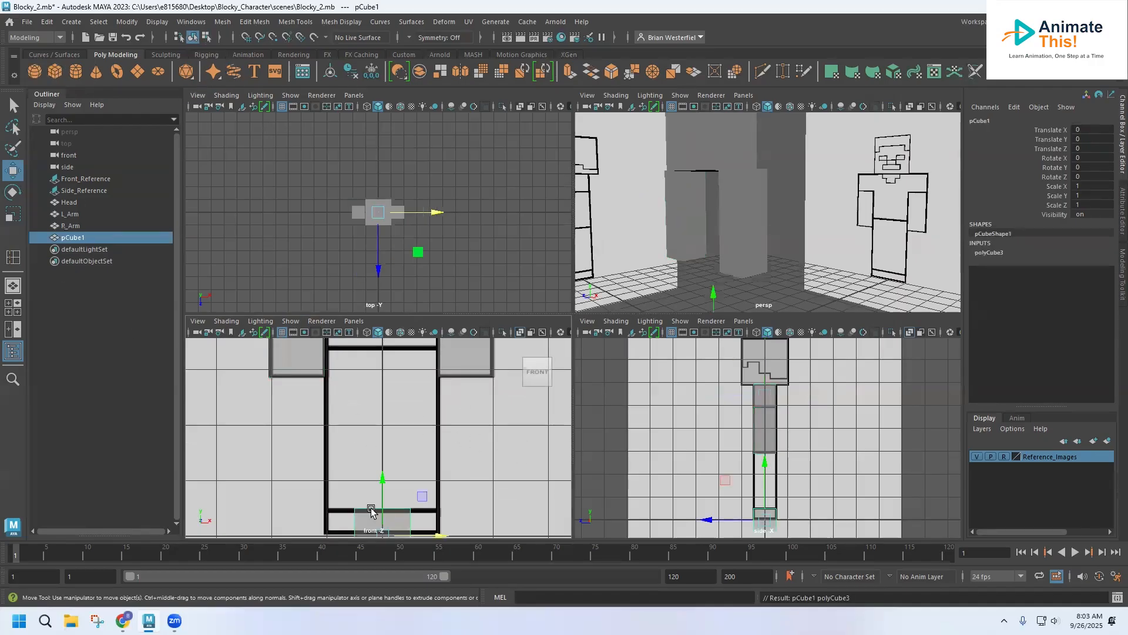
pyautogui.moveTo(383, 487); pyautogui.dragTo(370, 291)
pyautogui.moveTo(430, 379); pyautogui.dragTo(458, 373)
pyautogui.keyDown('alt'); pyautogui.moveTo(347, 421); pyautogui.dragTo(309, 498, button='middle'); pyautogui.keyUp('alt')
pyautogui.moveTo(372, 394); pyautogui.dragTo(369, 378)
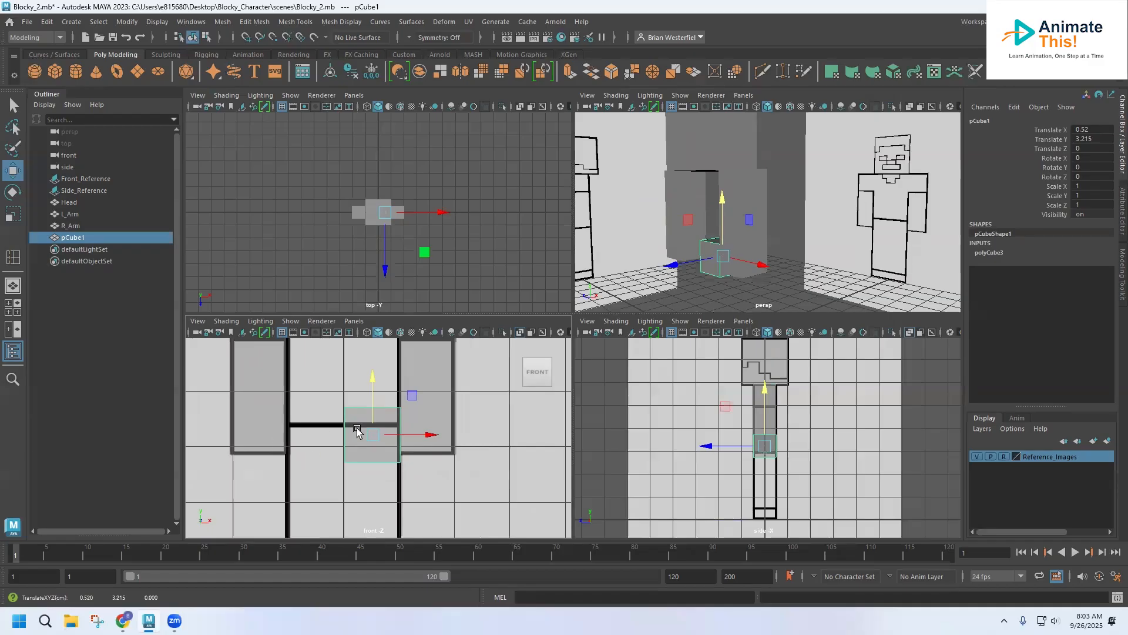
pyautogui.moveTo(373, 385); pyautogui.dragTo(372, 381)
pyautogui.moveTo(433, 432); pyautogui.dragTo(435, 432)
pyautogui.keyDown('alt'); pyautogui.moveTo(371, 474); pyautogui.dragTo(368, 423, button='middle'); pyautogui.keyUp('alt')
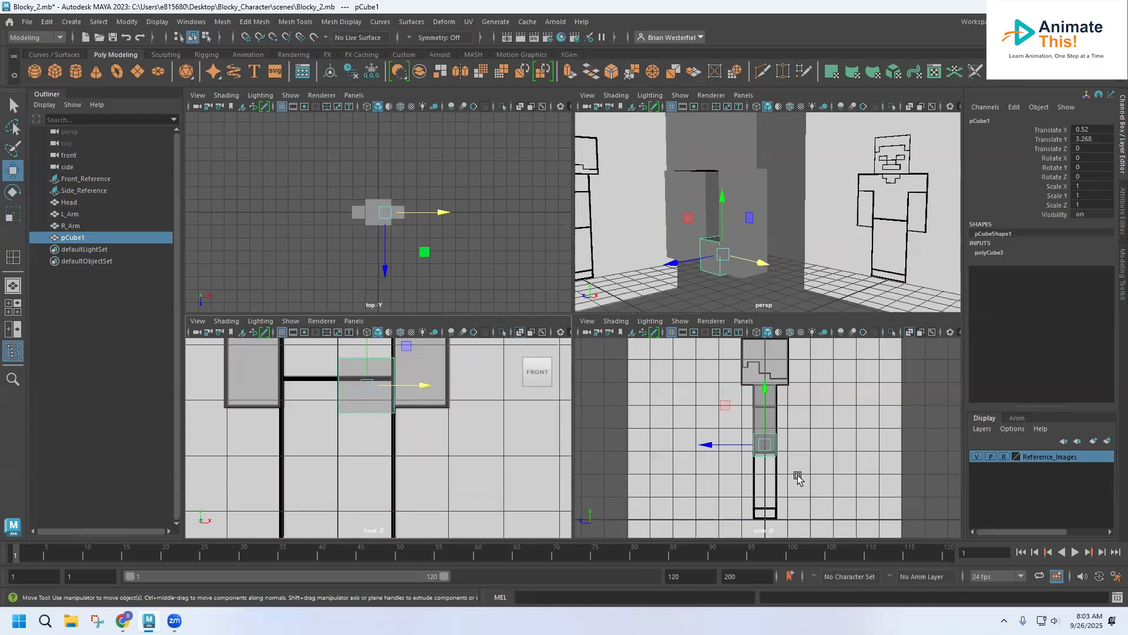
pyautogui.press('space')
pyautogui.scroll(4, 644, 421)
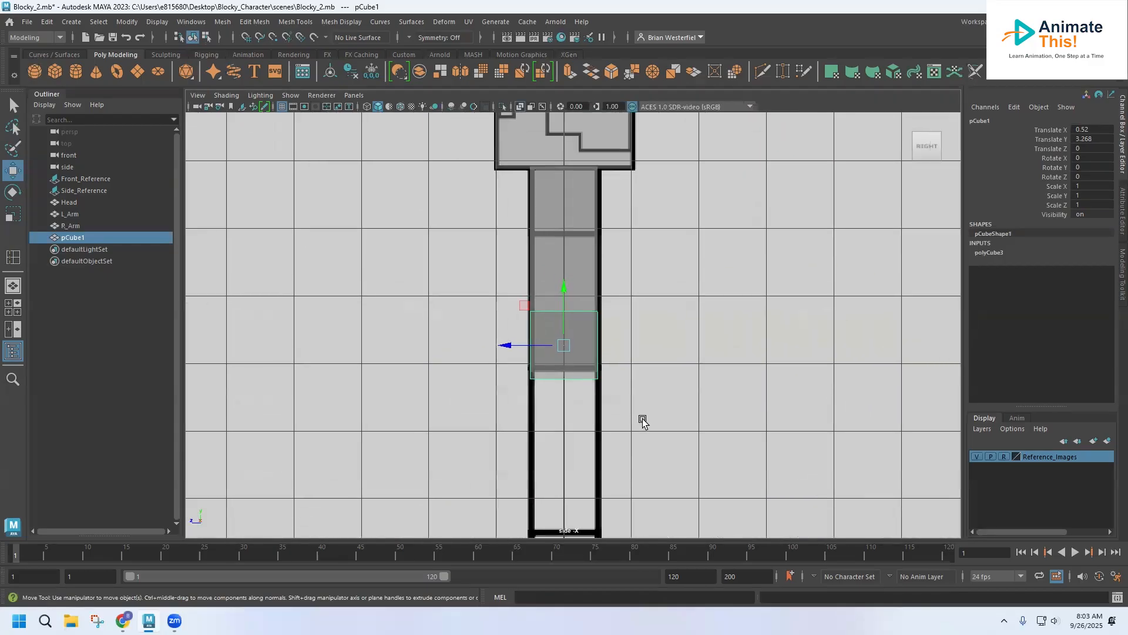
pyautogui.scroll(2, 643, 421)
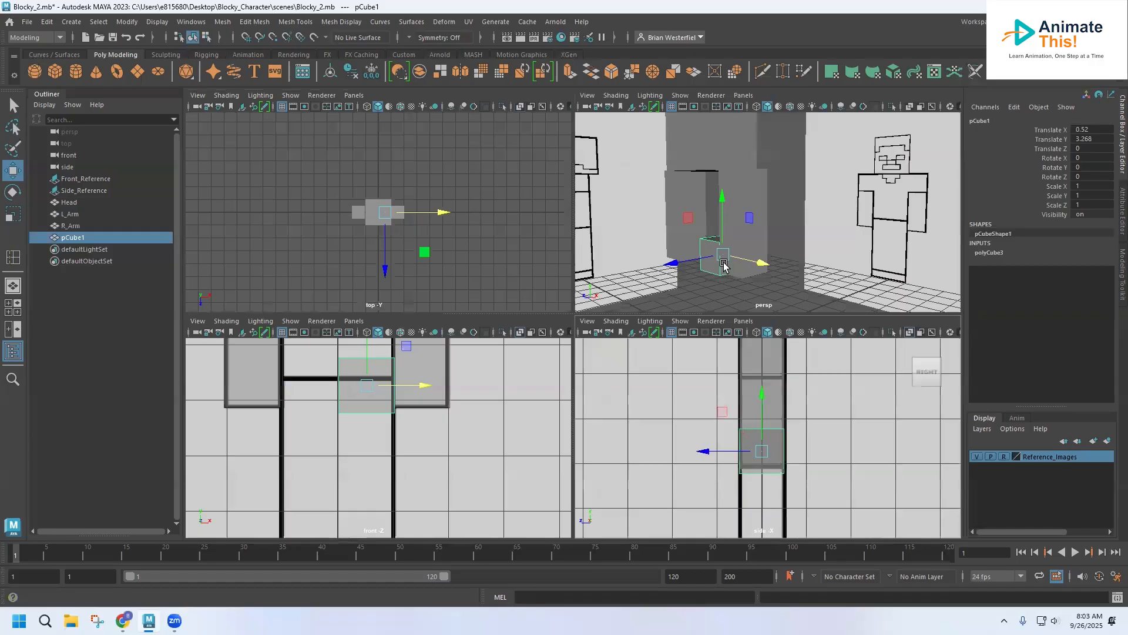
# Select the leg cube's four bottom vertices and pull them straight down to the sole of the reference foot in the front view
pyautogui.press('space')
pyautogui.keyDown('alt'); pyautogui.moveTo(536, 339); pyautogui.dragTo(509, 335); pyautogui.keyUp('alt')
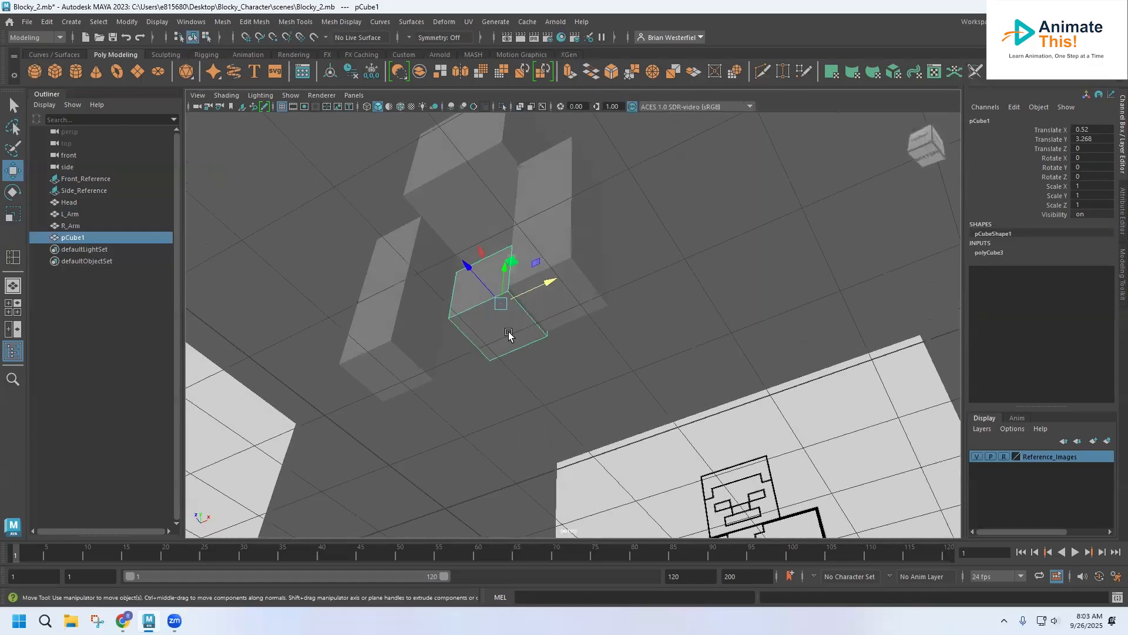
pyautogui.moveTo(500, 336); pyautogui.dragTo(450, 271, button='right')
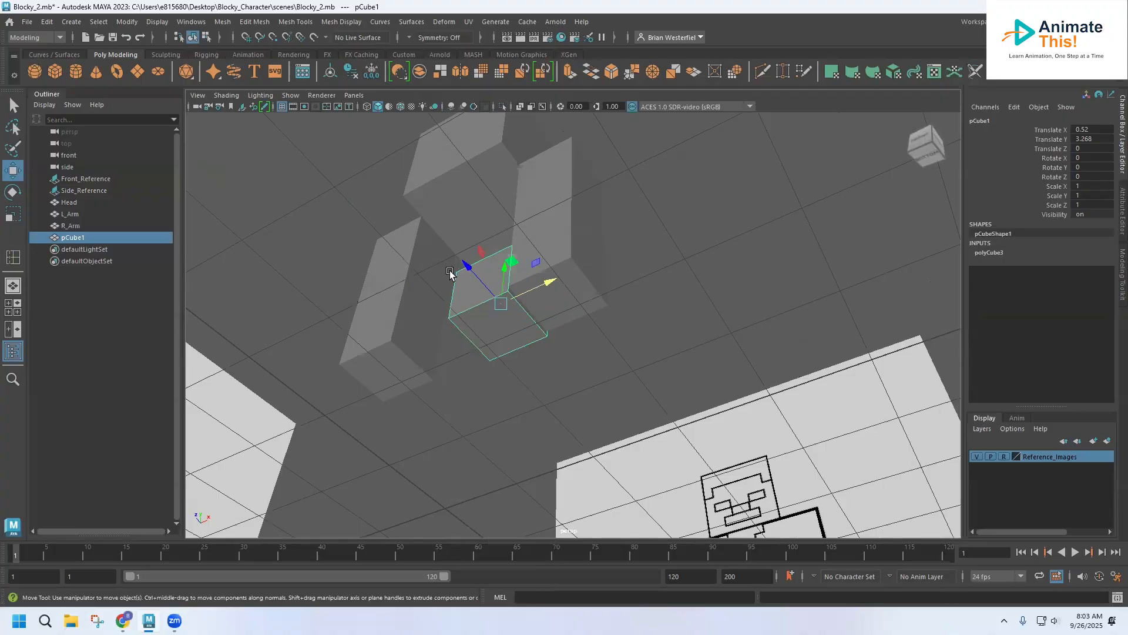
pyautogui.click(449, 319)
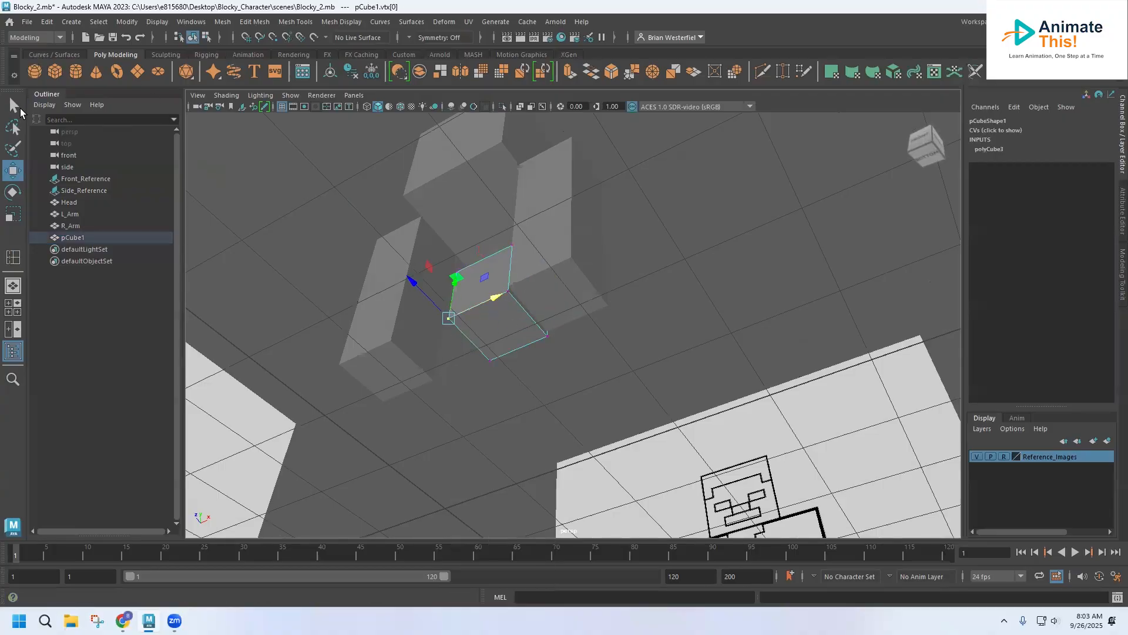
pyautogui.press('q')
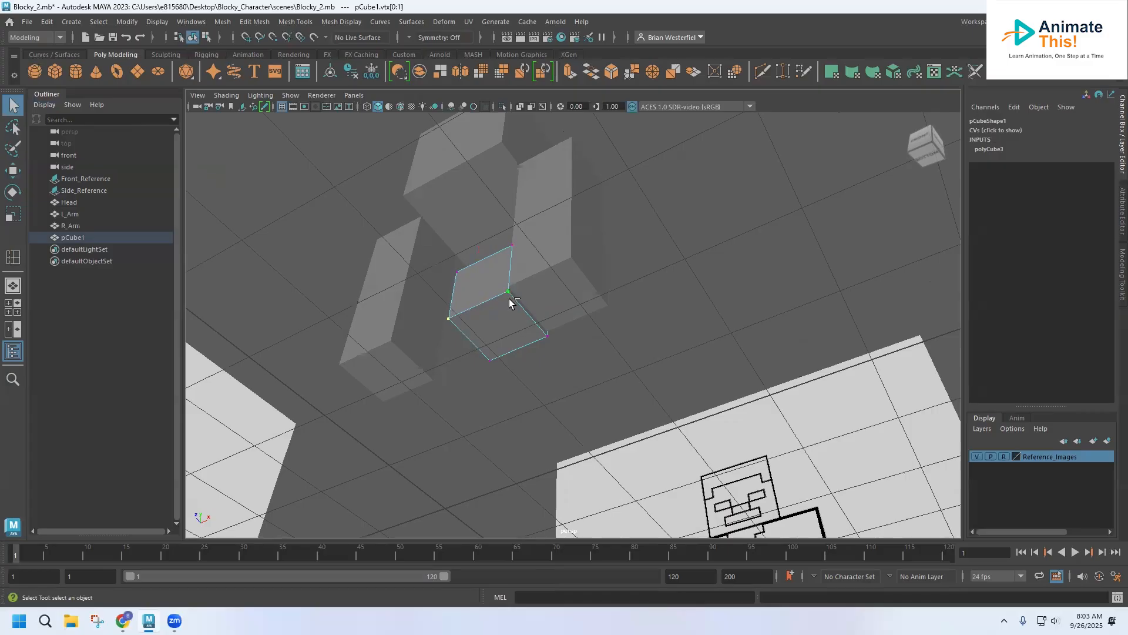
pyautogui.keyDown('shift'); pyautogui.click(548, 336); pyautogui.keyUp('shift')
pyautogui.press('space')
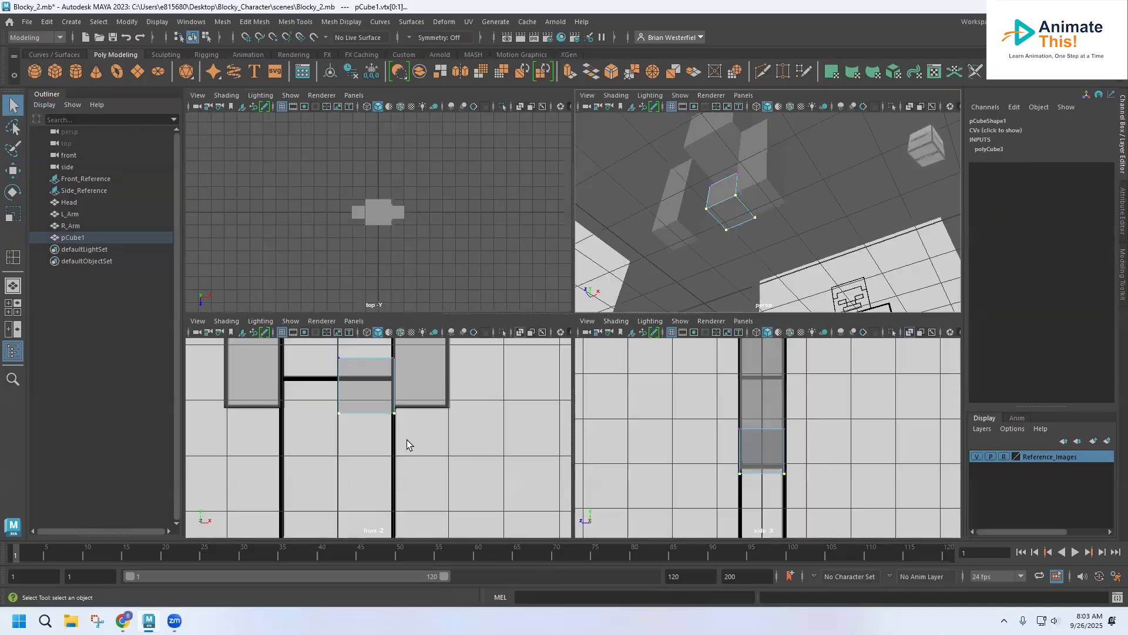
pyautogui.press('space')
pyautogui.keyDown('alt'); pyautogui.moveTo(526, 396); pyautogui.dragTo(510, 296, button='middle'); pyautogui.keyUp('alt')
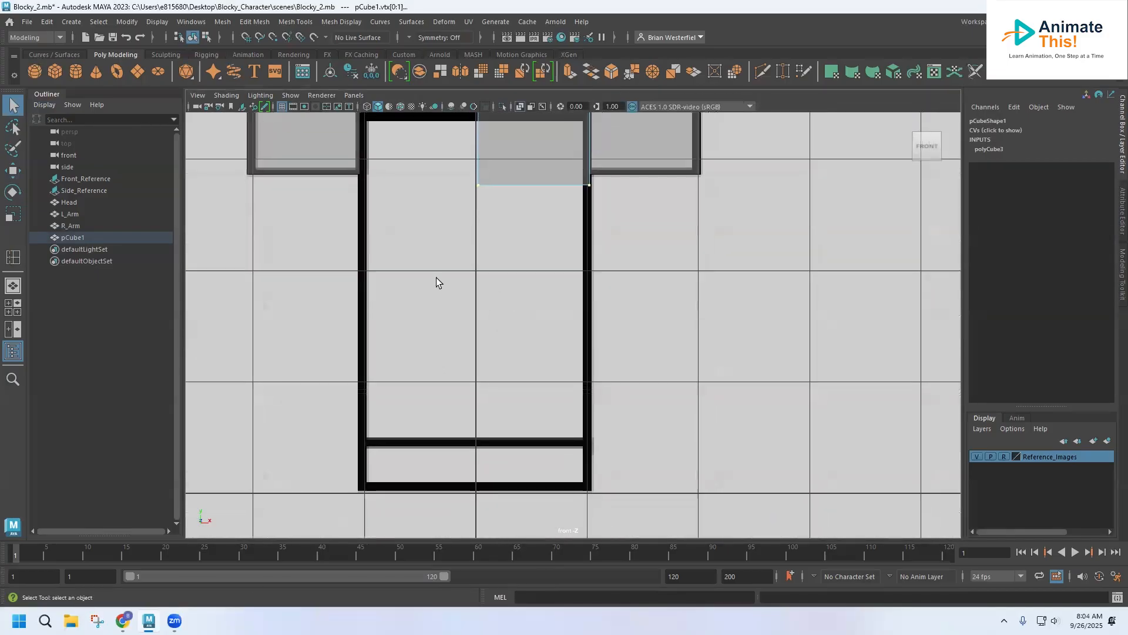
pyautogui.click(13, 171)
pyautogui.moveTo(535, 135); pyautogui.dragTo(539, 433)
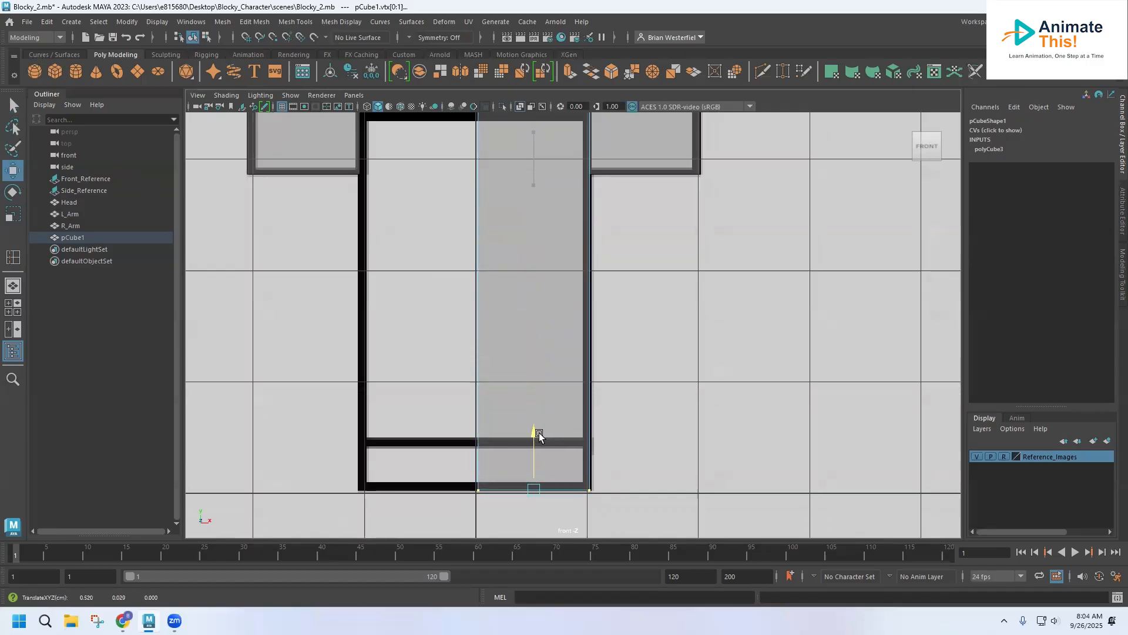
pyautogui.press('space')
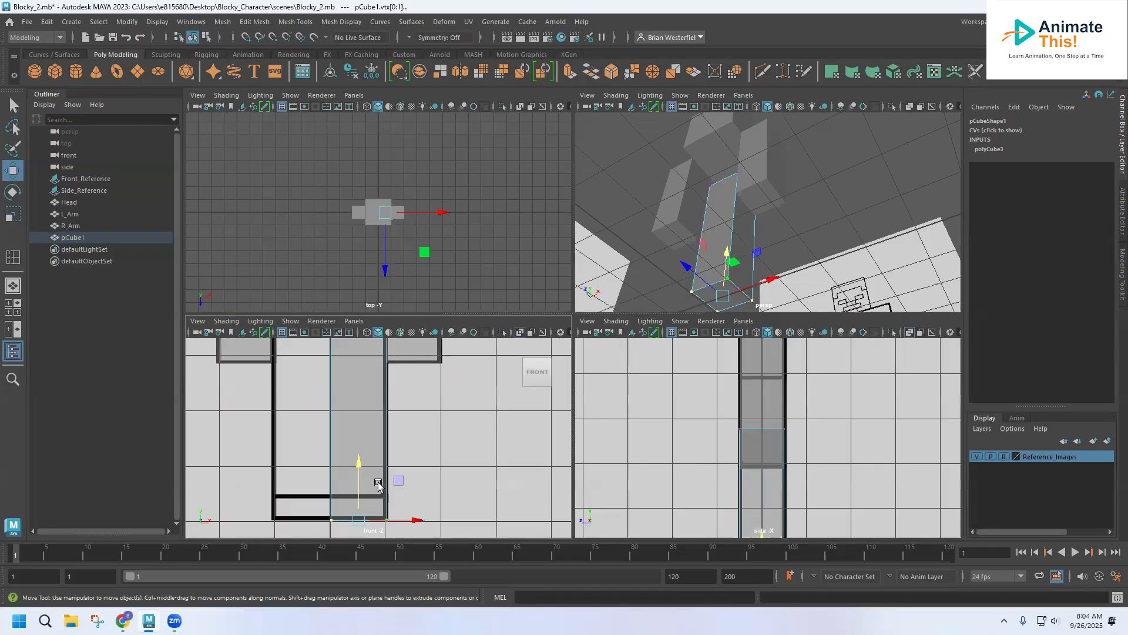
# Return the leg cube to object mode and insert a horizontal edge loop along the reference's shoe line
pyautogui.rightClick(367, 426)
pyautogui.moveTo(367, 426); pyautogui.dragTo(424, 254, button='right')
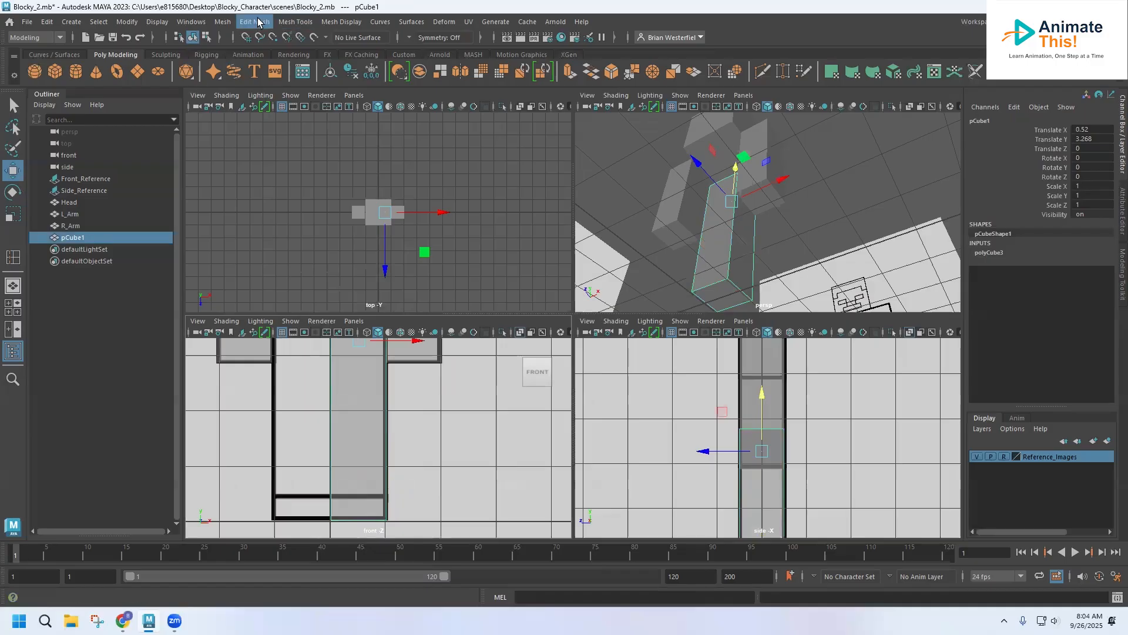
pyautogui.click(282, 22)
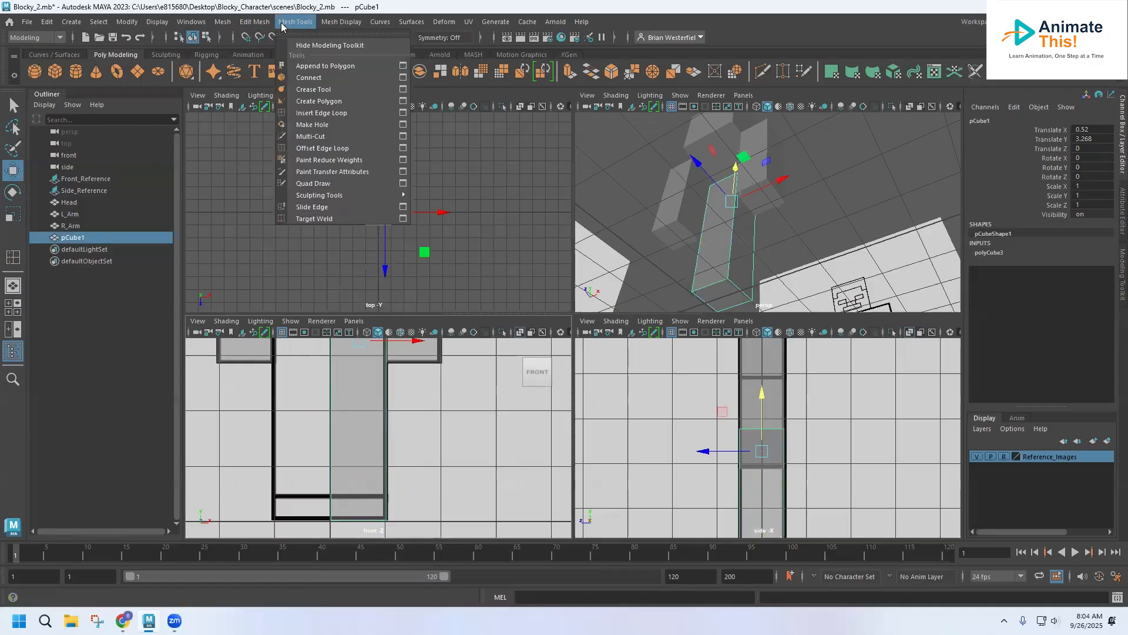
pyautogui.click(311, 115)
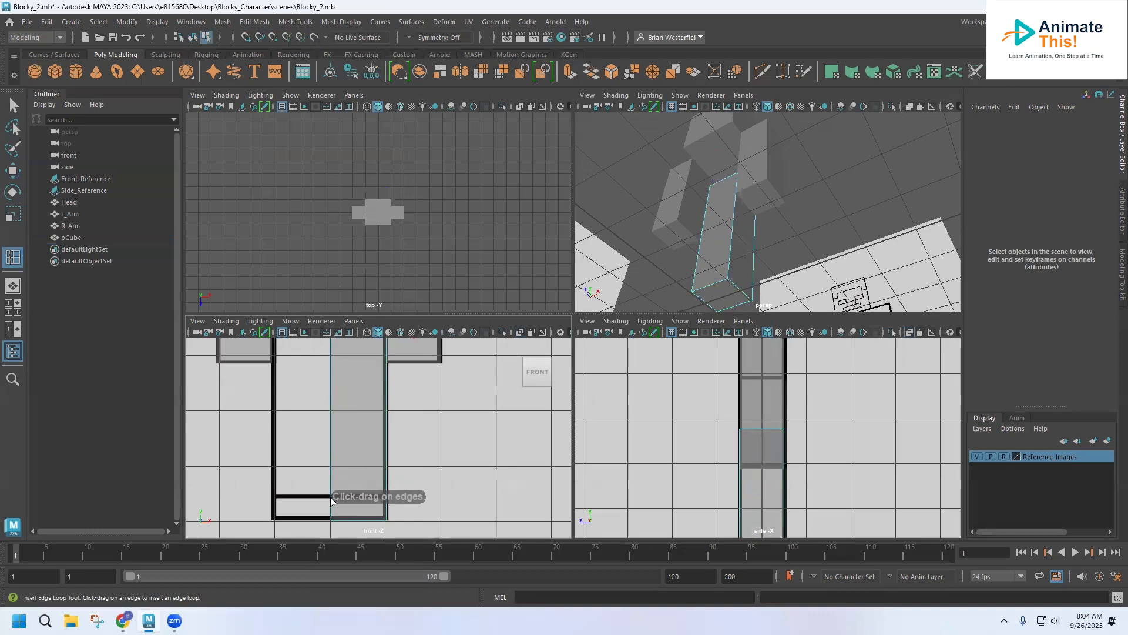
pyautogui.moveTo(330, 514); pyautogui.dragTo(330, 497)
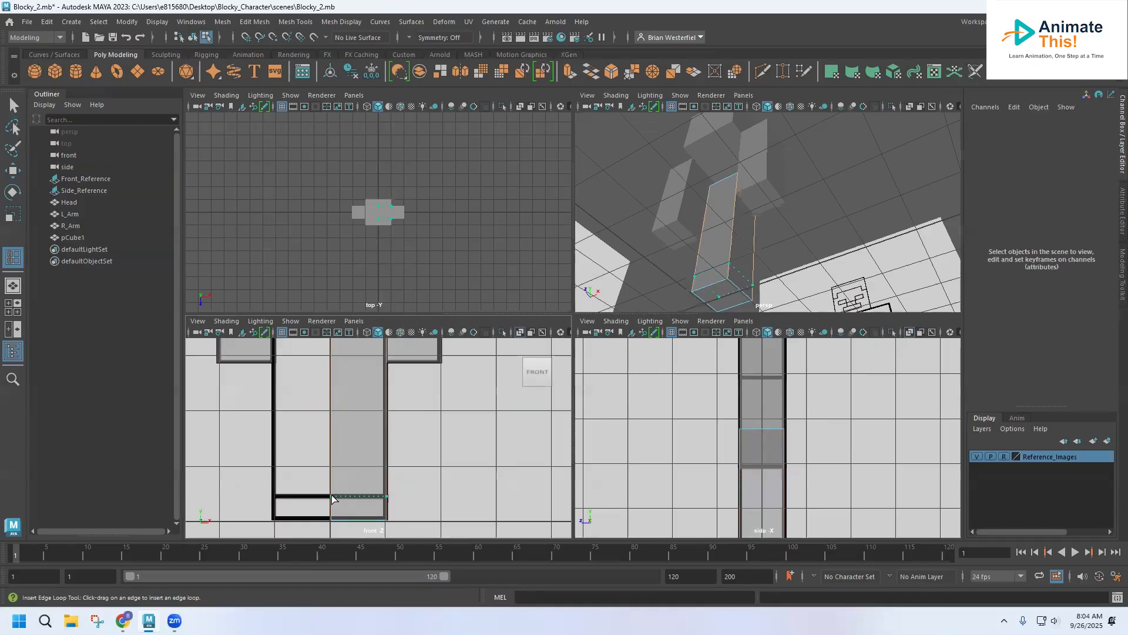
pyautogui.moveTo(331, 495); pyautogui.dragTo(331, 495)
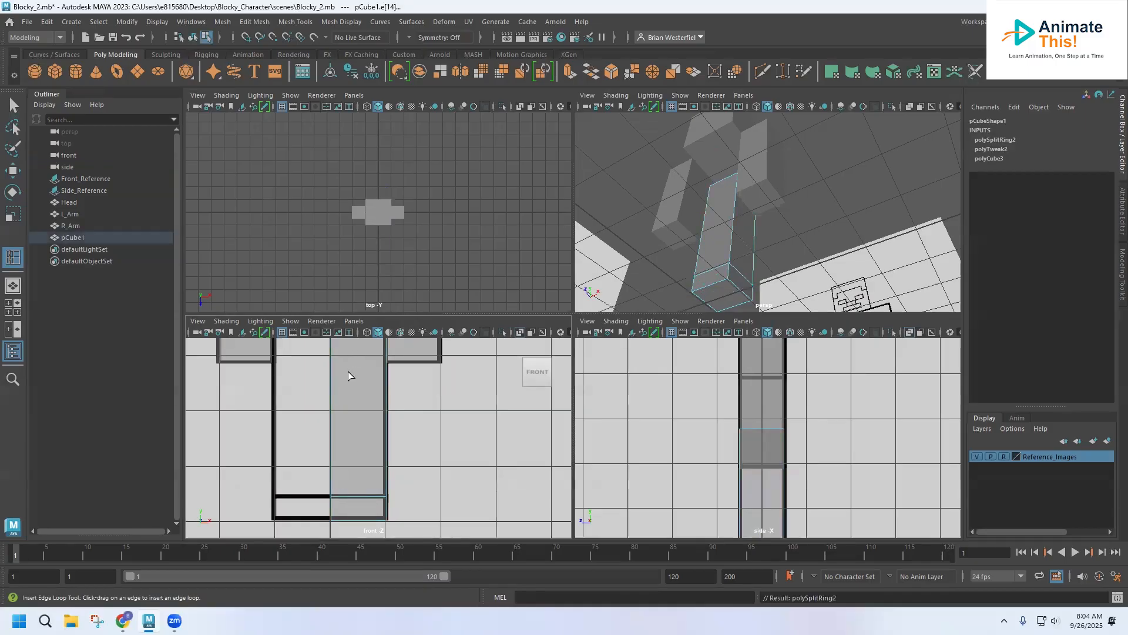
# Insert a horizontal edge loop on the leg cube along the reference's belt line and return the cube to object mode
pyautogui.keyDown('alt'); pyautogui.moveTo(348, 376); pyautogui.dragTo(321, 404, button='middle'); pyautogui.keyUp('alt')
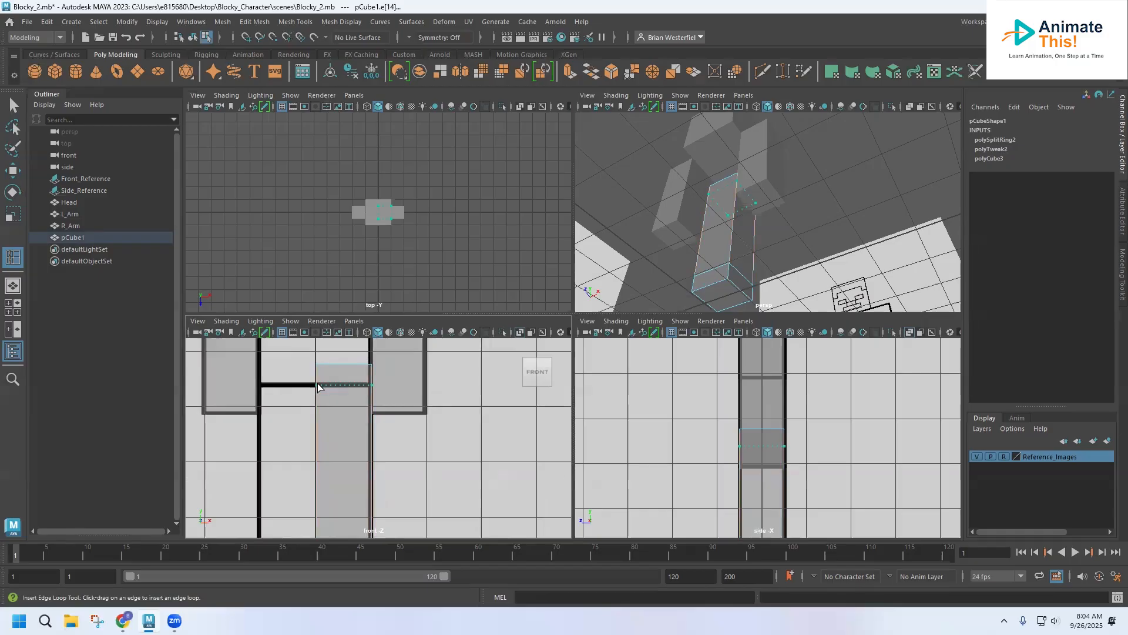
pyautogui.moveTo(317, 386); pyautogui.dragTo(318, 386)
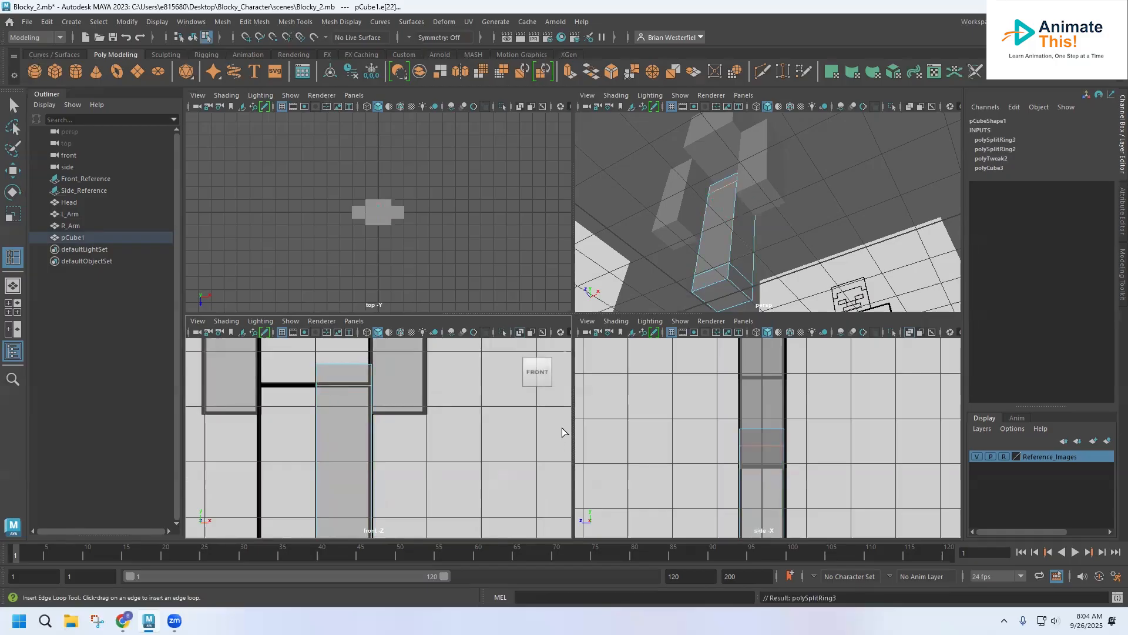
pyautogui.click(14, 109)
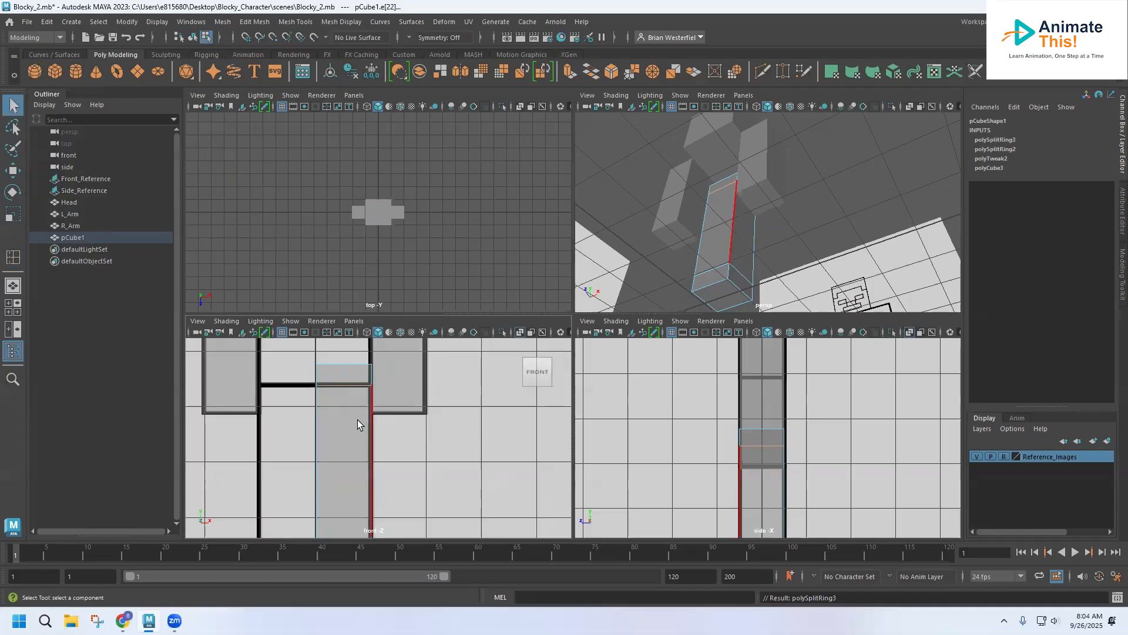
pyautogui.moveTo(340, 421); pyautogui.dragTo(381, 256, button='right')
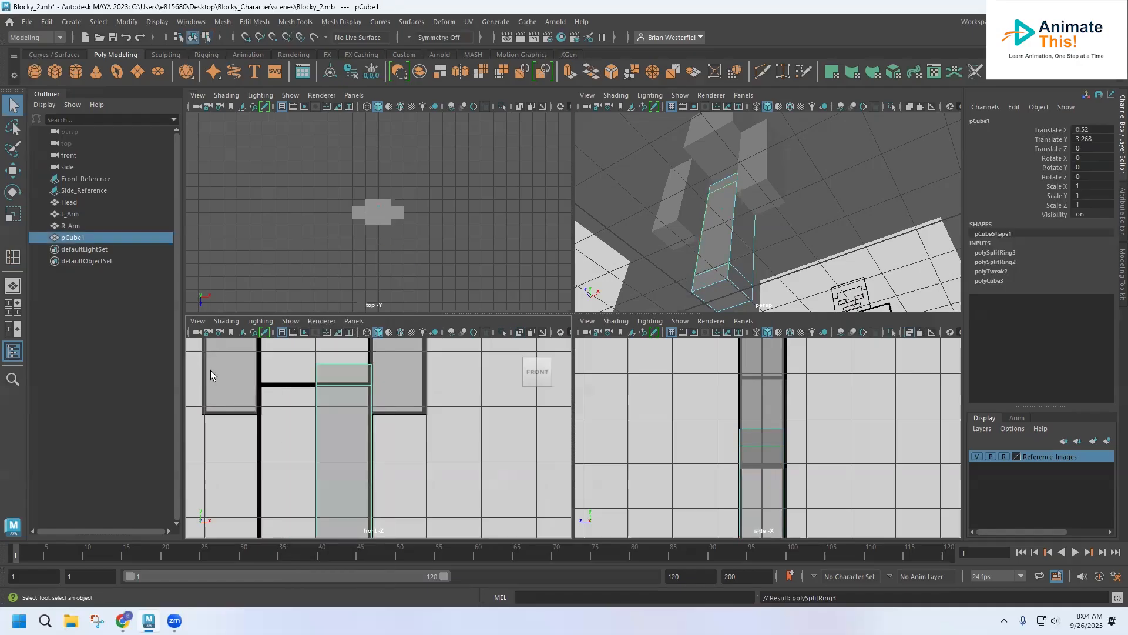
# Rename the leg cube as L_Leg
pyautogui.doubleClick(79, 236)
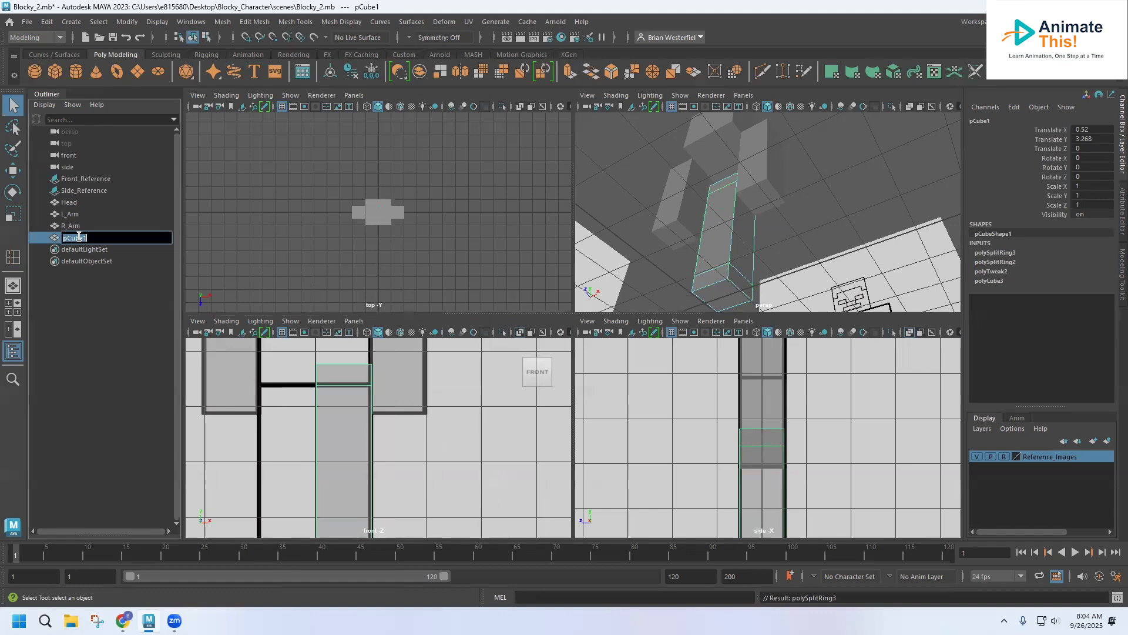
pyautogui.write('L_Le')
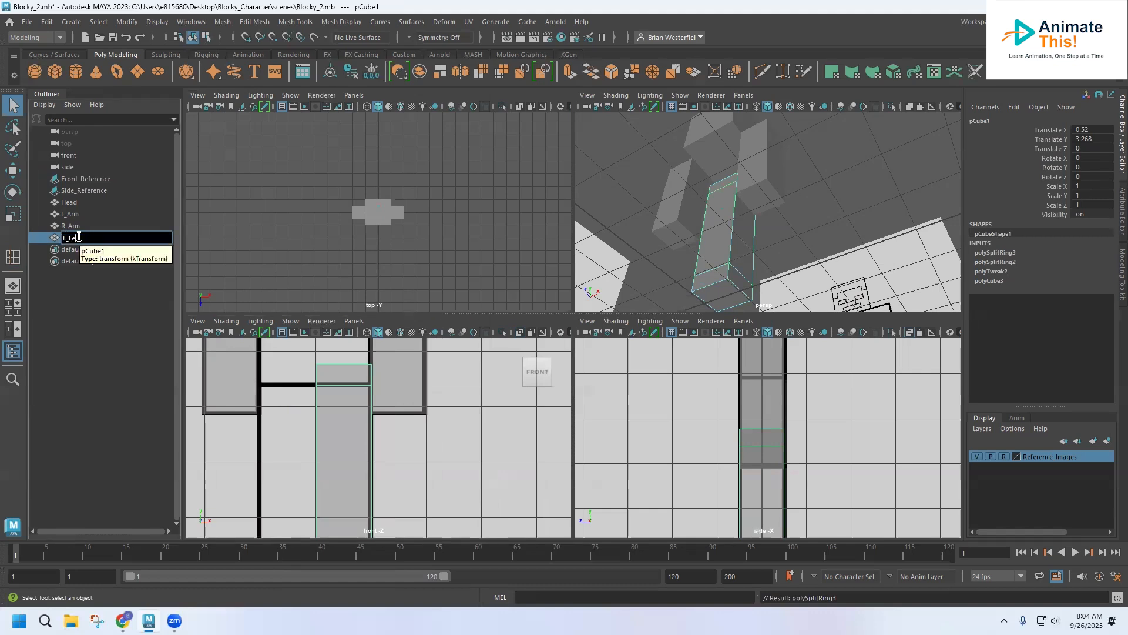
pyautogui.write('g')
pyautogui.press('Return')
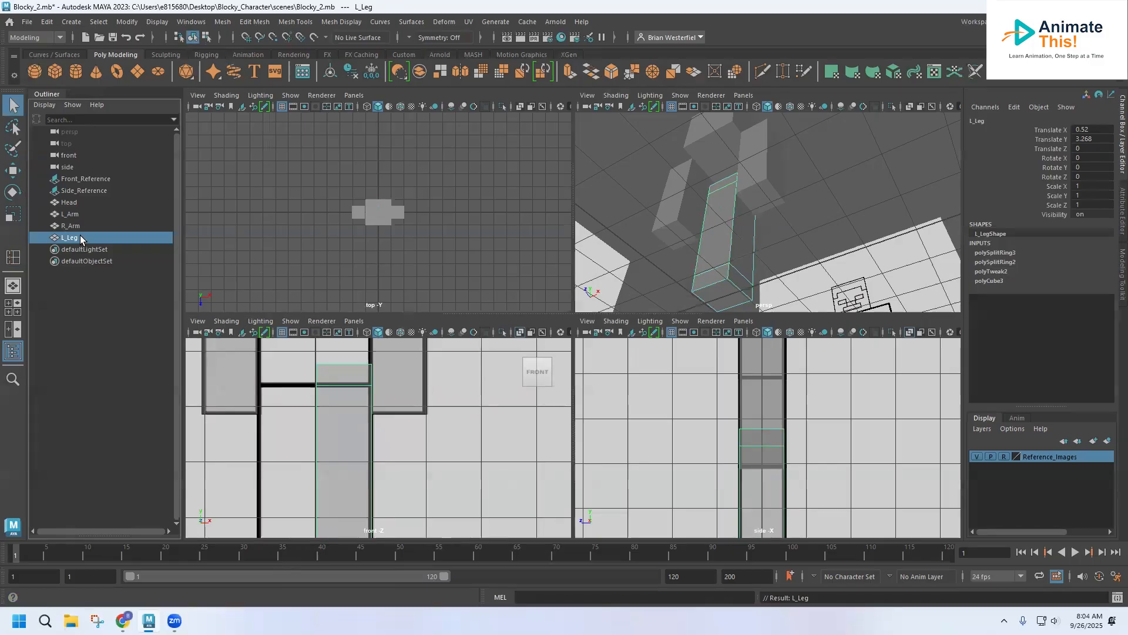
# Duplicate L_Leg and move the copy over the reference's other leg, at -0.52 in Translate X
pyautogui.hotkey('ctrl', 'd')
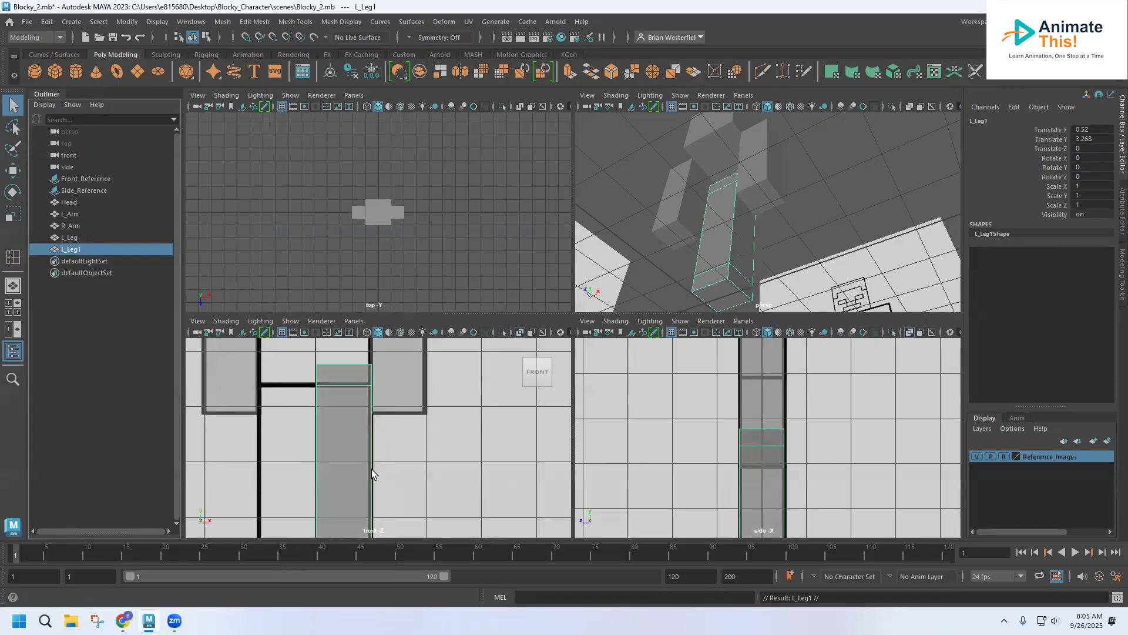
pyautogui.press('w')
pyautogui.moveTo(400, 391); pyautogui.dragTo(342, 391)
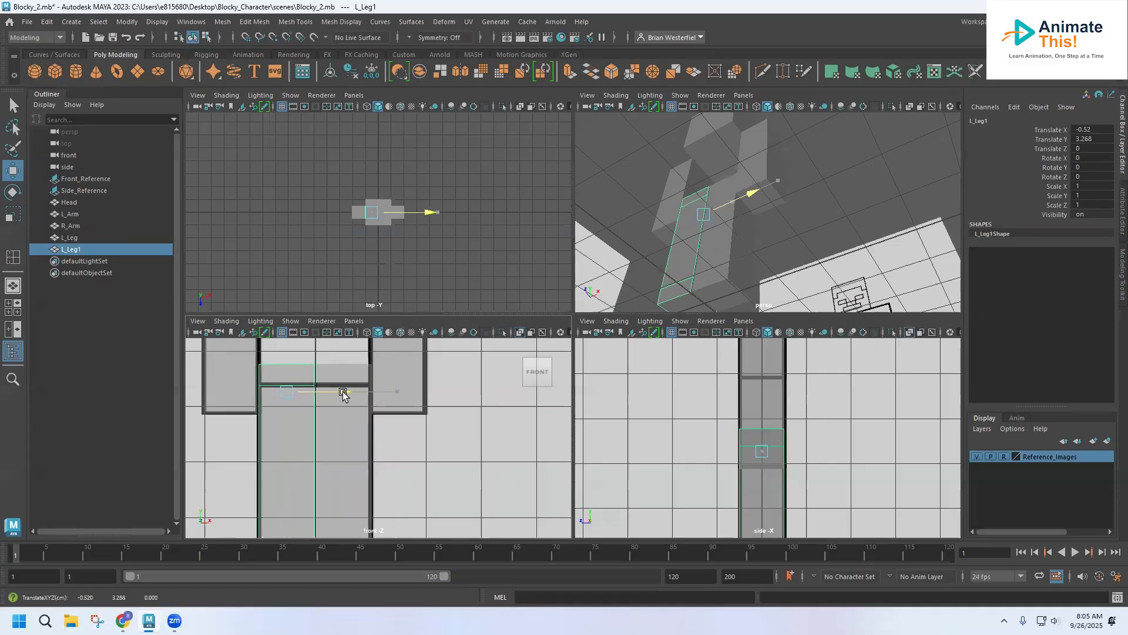
pyautogui.moveTo(343, 393); pyautogui.dragTo(343, 392)
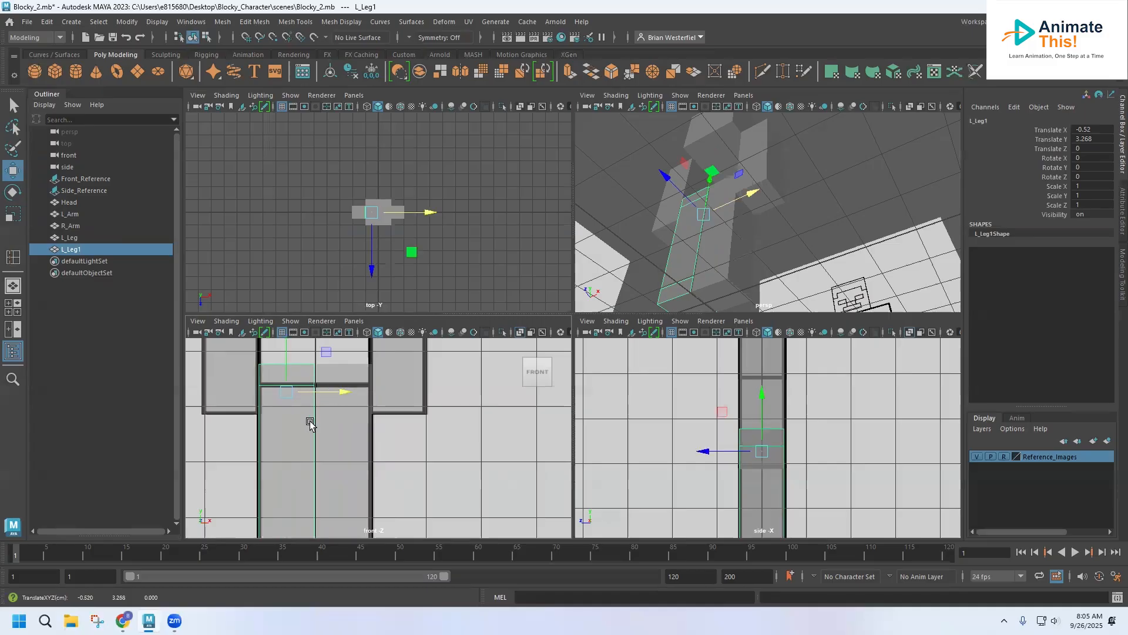
# Rename the duplicated leg as R_Leg
pyautogui.doubleClick(71, 250)
pyautogui.write('R_Leg')
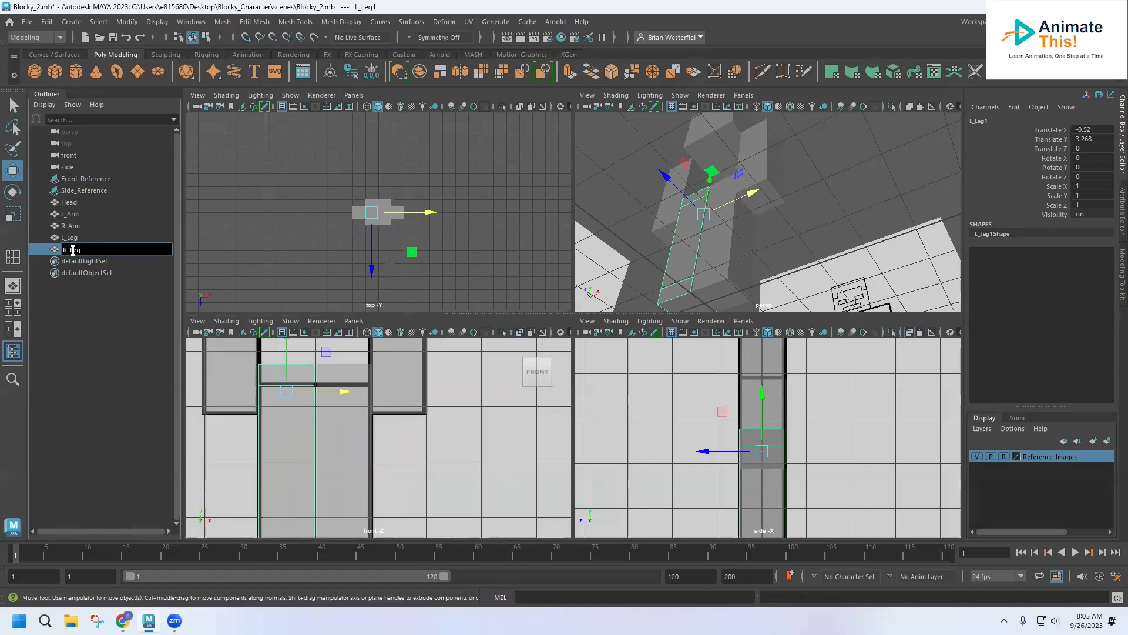
pyautogui.press('Return')
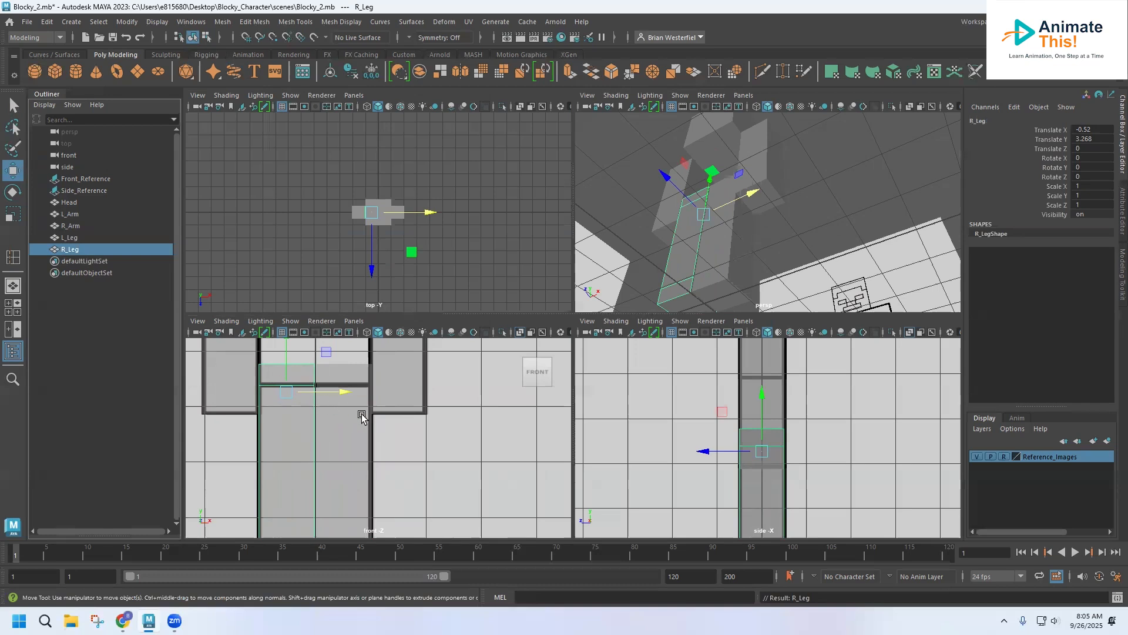
# Create a polygon cube for the torso and raise it between the arms, to 4.392 in Translate Y
pyautogui.keyDown('alt'); pyautogui.moveTo(389, 433); pyautogui.dragTo(426, 525, button='middle'); pyautogui.keyUp('alt')
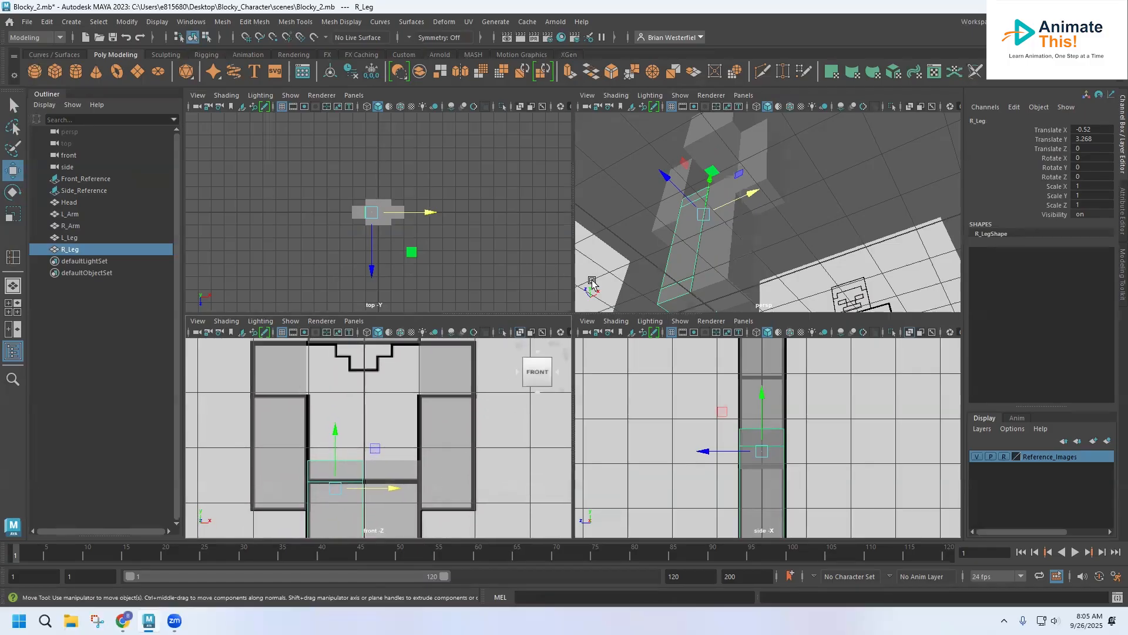
pyautogui.click(55, 71)
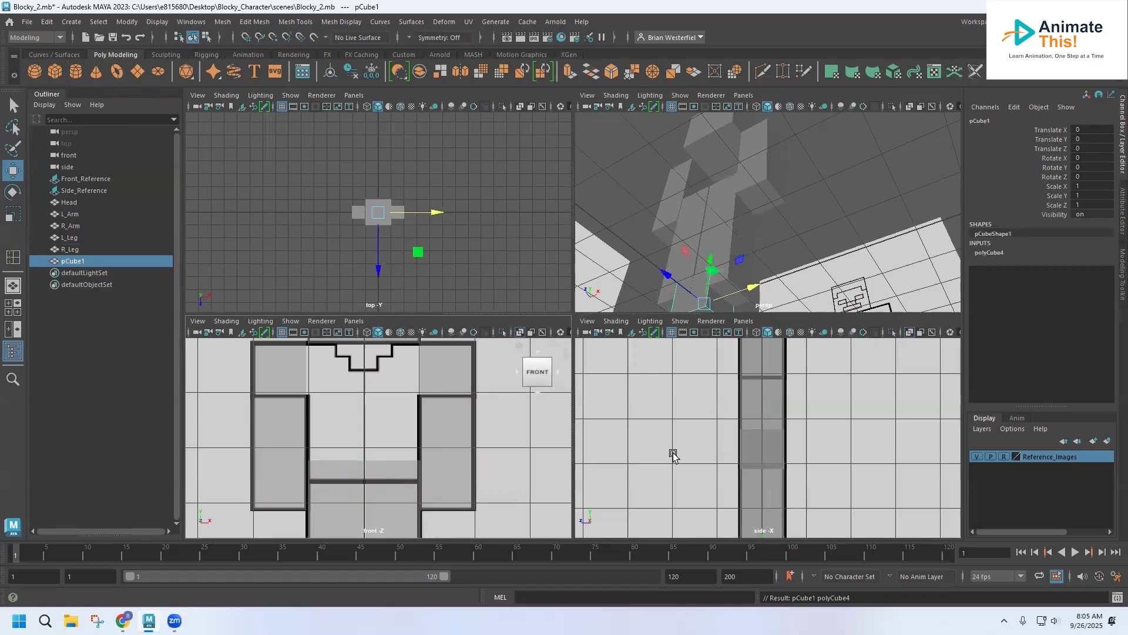
pyautogui.scroll(-2, 695, 460)
pyautogui.moveTo(765, 468); pyautogui.dragTo(764, 361)
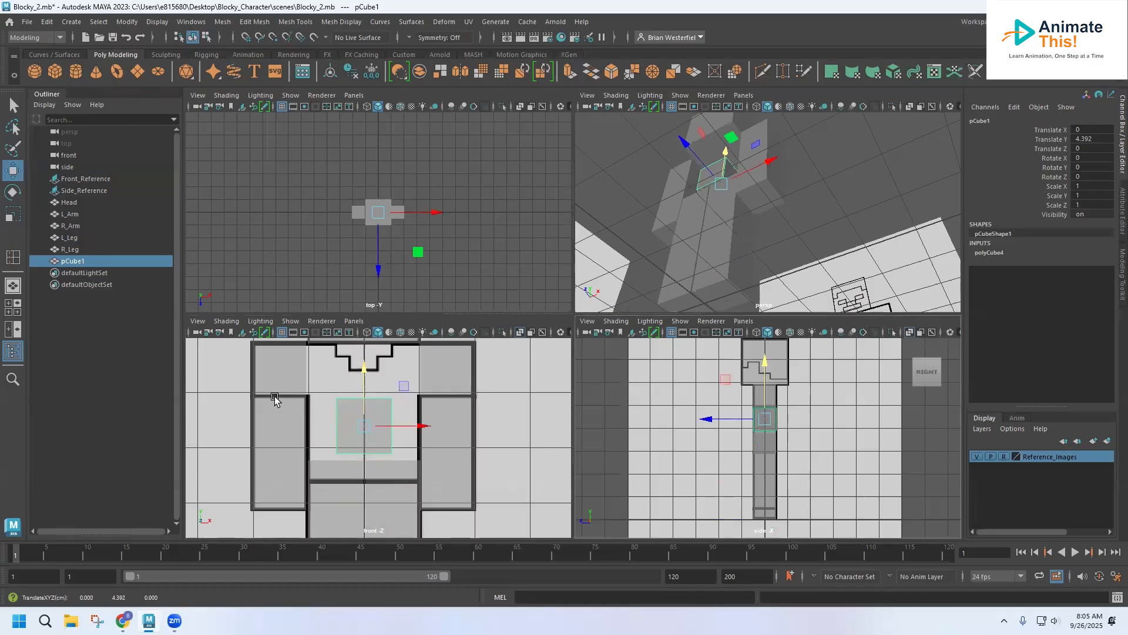
# Scale the torso cube to 2.056 in X and 2.489 in Y to match the reference's torso width and height
pyautogui.scroll(2, 297, 418)
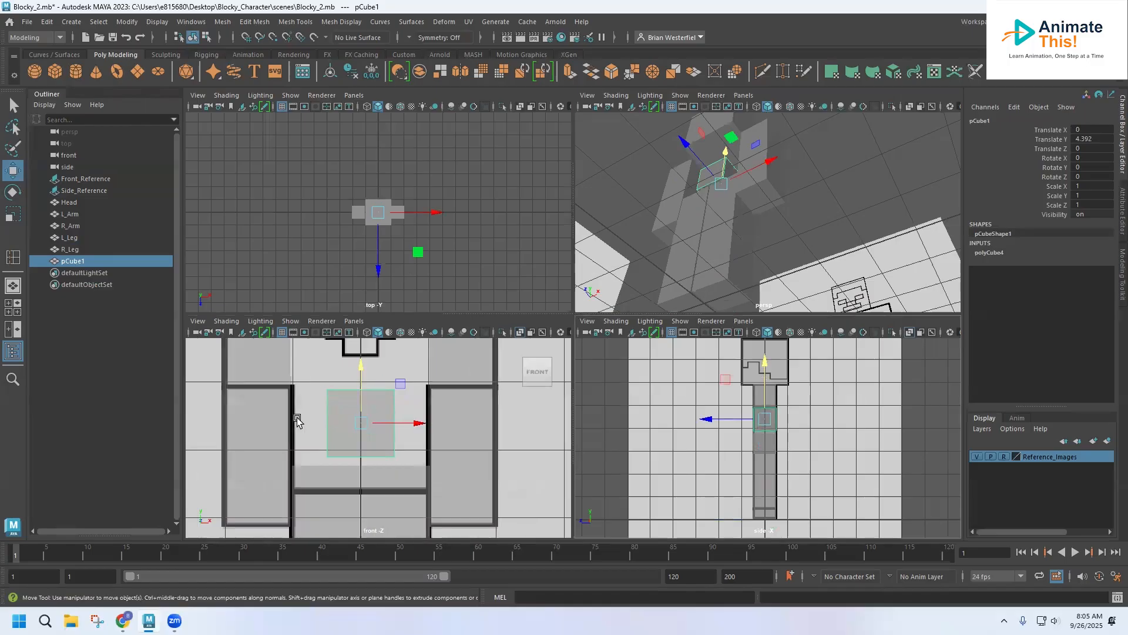
pyautogui.click(13, 214)
pyautogui.moveTo(421, 425); pyautogui.dragTo(473, 429)
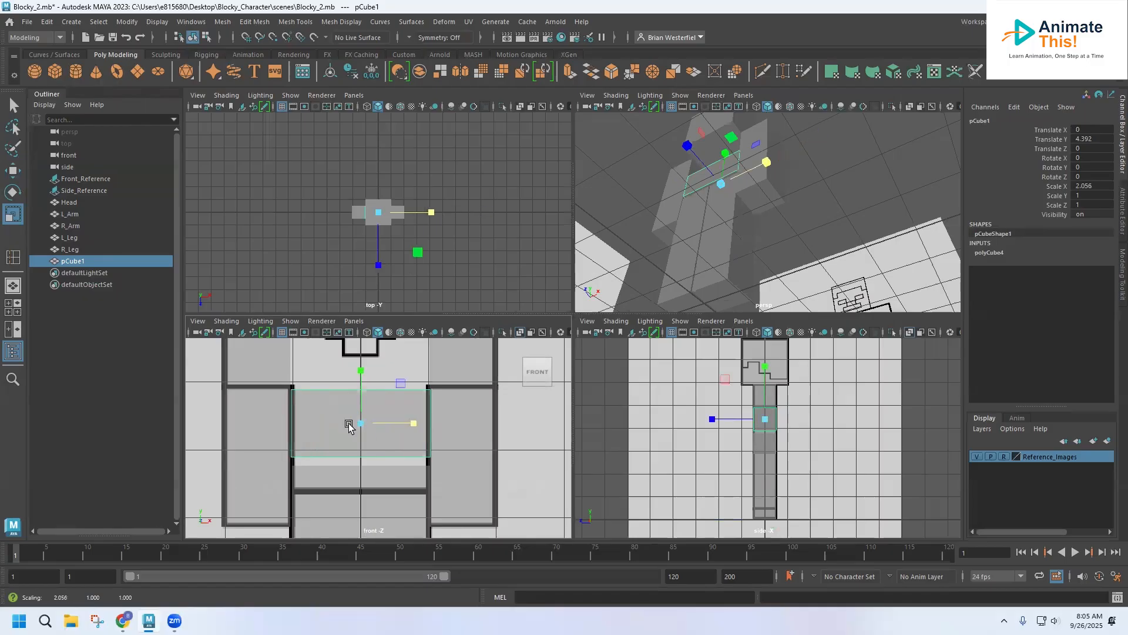
pyautogui.scroll(-4, 363, 436)
pyautogui.scroll(2, 363, 436)
pyautogui.moveTo(369, 378); pyautogui.dragTo(371, 301)
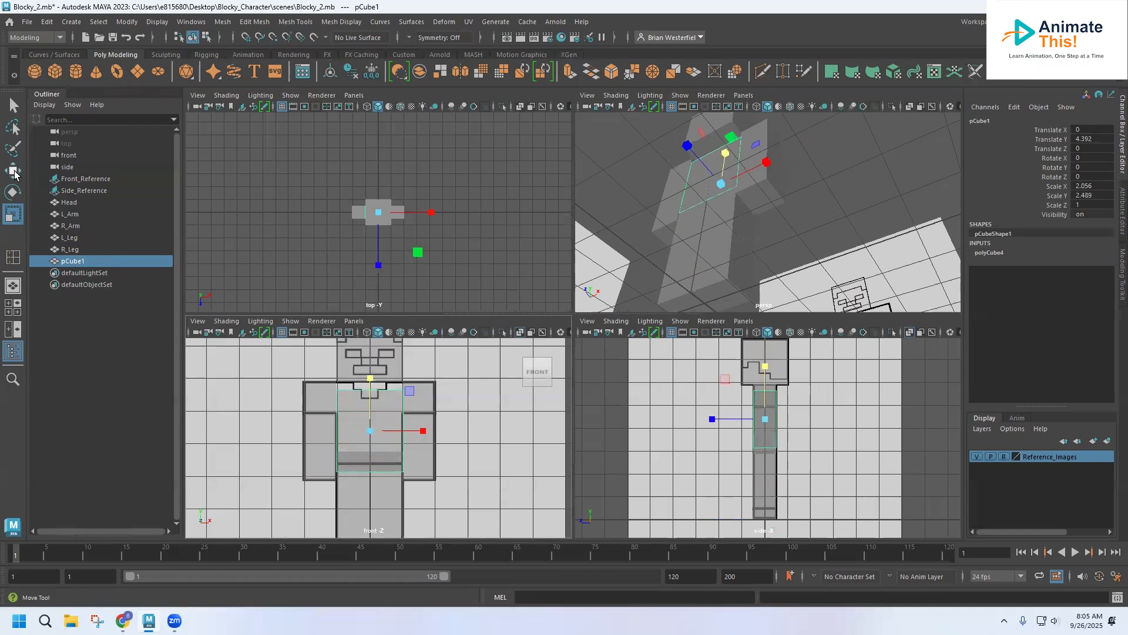
# Fit the torso cube between the shoulder and belt lines, at 4.608 in Translate Y and 2.486 in Scale Y
pyautogui.press('w')
pyautogui.moveTo(369, 377); pyautogui.dragTo(369, 368)
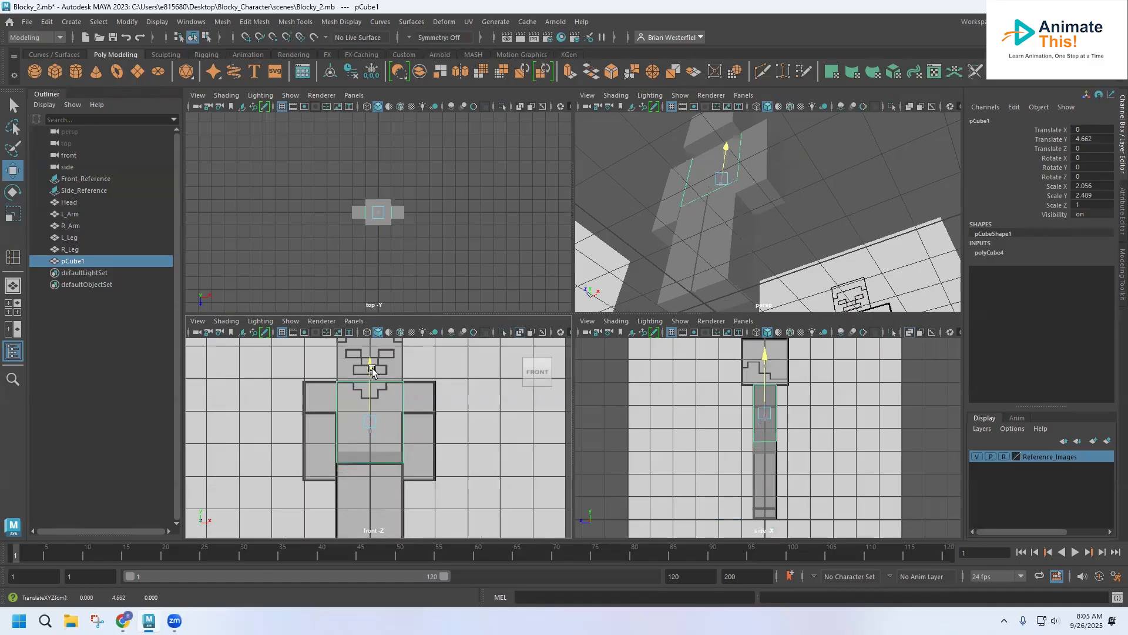
pyautogui.moveTo(372, 368); pyautogui.dragTo(375, 369)
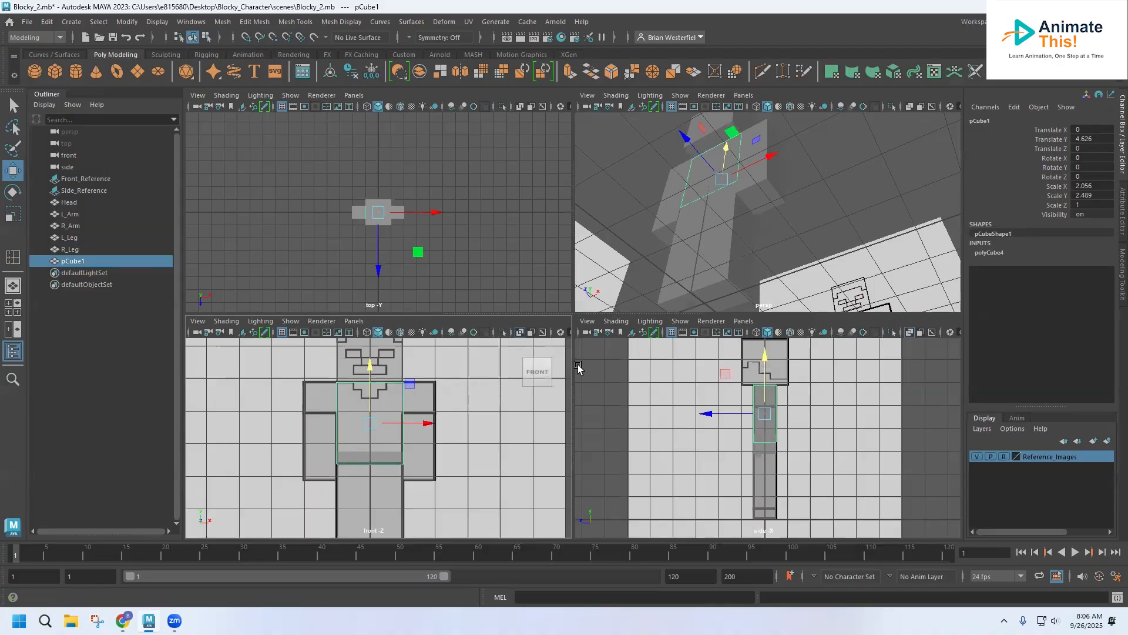
pyautogui.click(12, 213)
pyautogui.moveTo(369, 369); pyautogui.dragTo(369, 366)
pyautogui.press('w')
pyautogui.click(13, 214)
pyautogui.click(13, 170)
pyautogui.hotkey('ctrl', 'z')
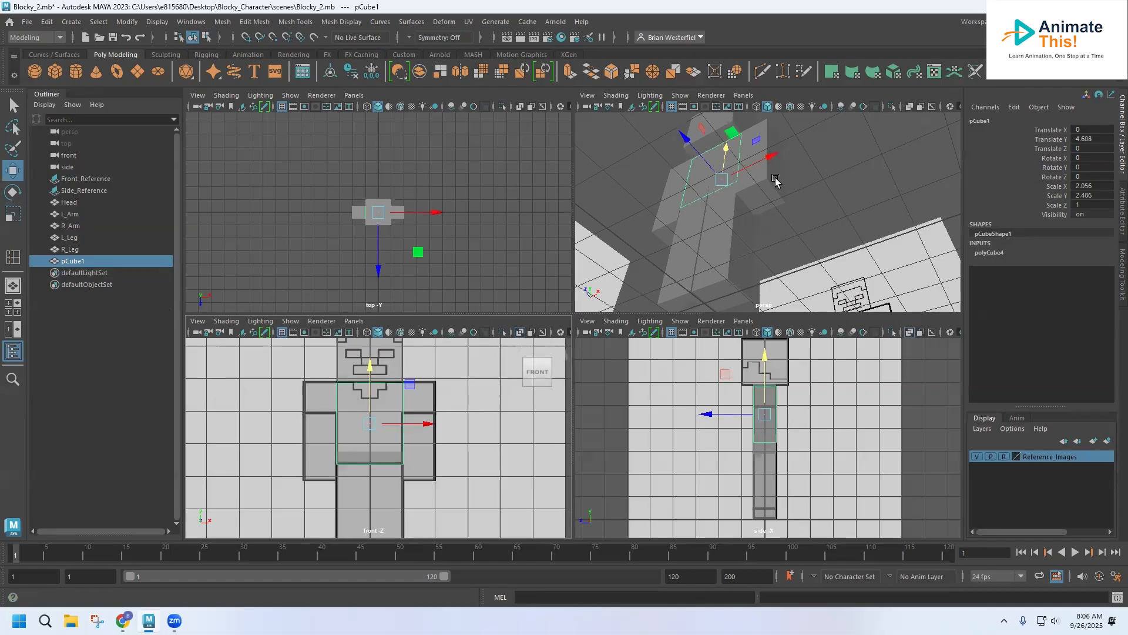
# Rename the torso cube as Body and deselect it
pyautogui.press('space')
pyautogui.moveTo(532, 232)
pyautogui.keyDown('alt'); pyautogui.mouseDown()
pyautogui.moveTo(516, 260)
pyautogui.moveTo(725, 303)
pyautogui.moveTo(403, 286)
pyautogui.moveTo(529, 302)
pyautogui.moveTo(377, 300)
pyautogui.moveTo(453, 294)
pyautogui.moveTo(557, 325)
pyautogui.moveTo(561, 287)
pyautogui.moveTo(518, 285)
pyautogui.mouseUp(); pyautogui.keyUp('alt')
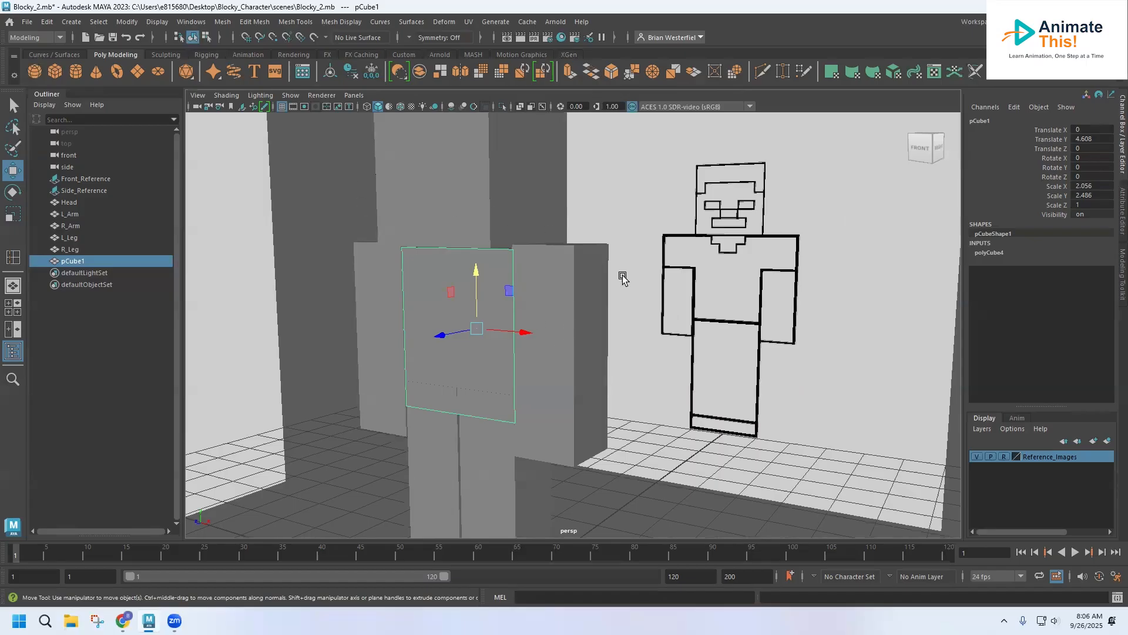
pyautogui.doubleClick(76, 261)
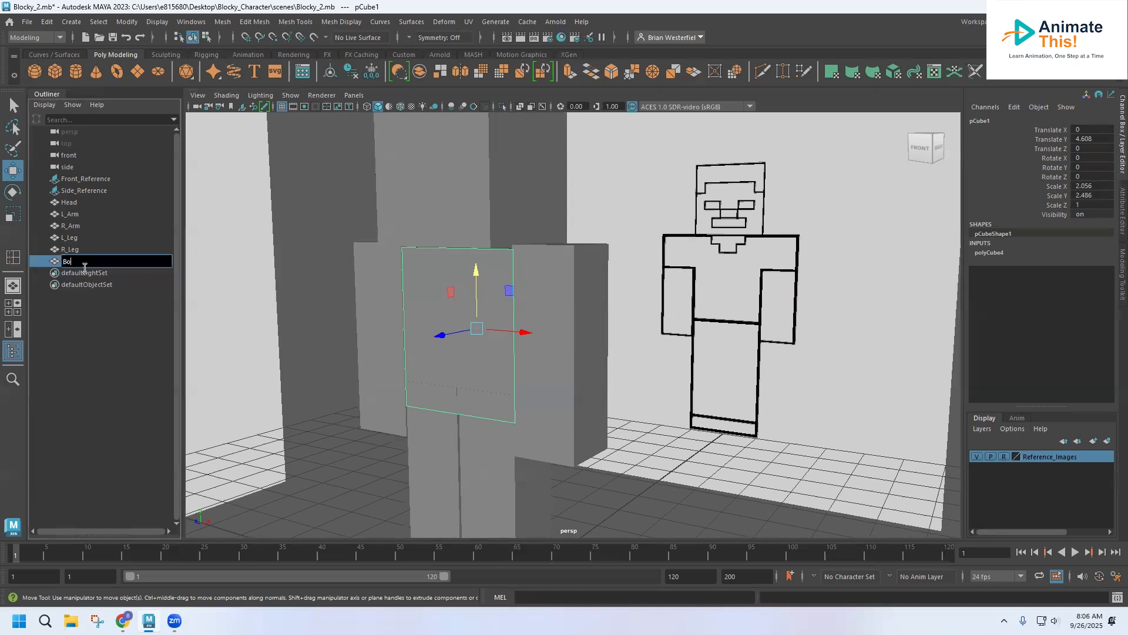
pyautogui.click(333, 304)
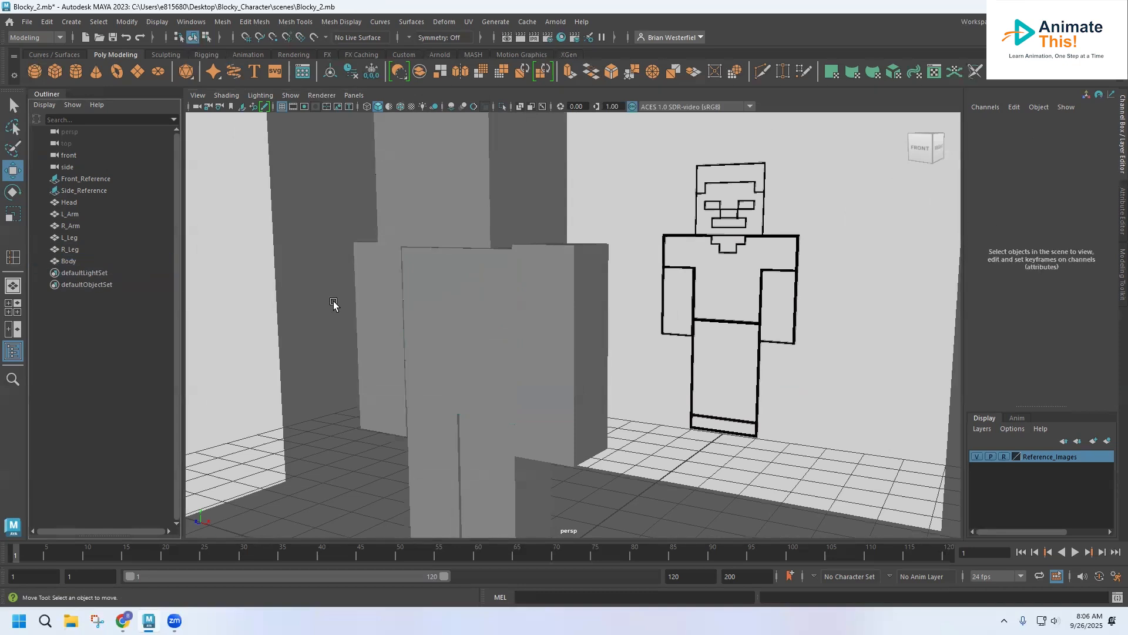
# Raise the Body to 4.675 in Translate Y, aligning its top edge with the tops of the arms in the front view
pyautogui.moveTo(398, 328)
pyautogui.keyDown('alt'); pyautogui.mouseDown()
pyautogui.moveTo(217, 315)
pyautogui.moveTo(607, 328)
pyautogui.moveTo(388, 323)
pyautogui.moveTo(400, 323)
pyautogui.mouseUp(); pyautogui.keyUp('alt')
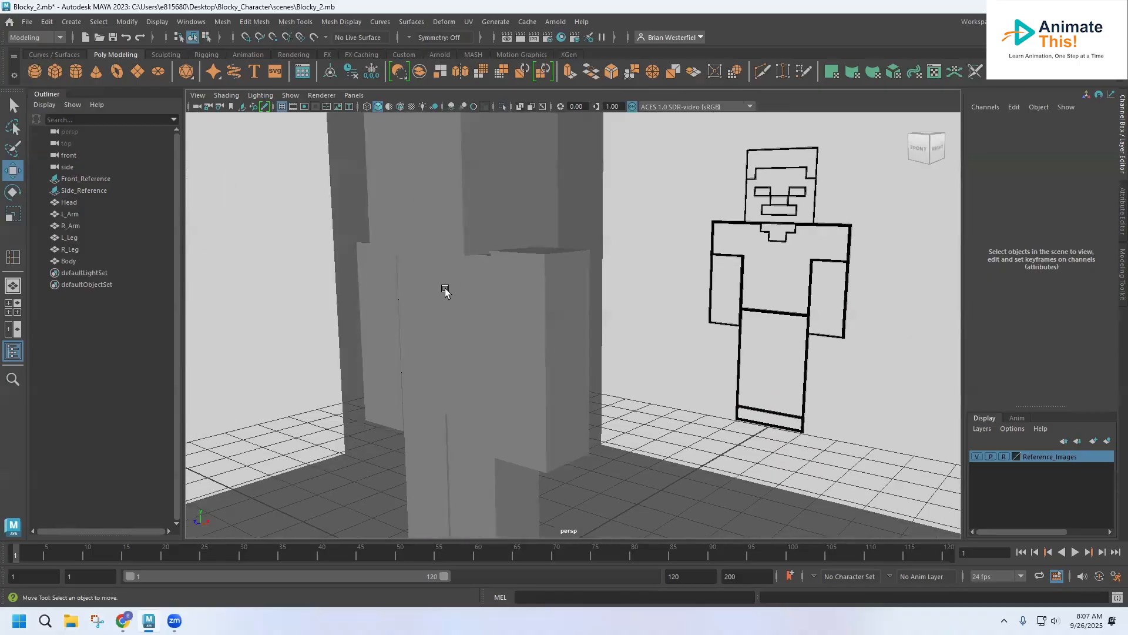
pyautogui.keyDown('alt'); pyautogui.moveTo(446, 289); pyautogui.dragTo(551, 266); pyautogui.keyUp('alt')
pyautogui.click(549, 257)
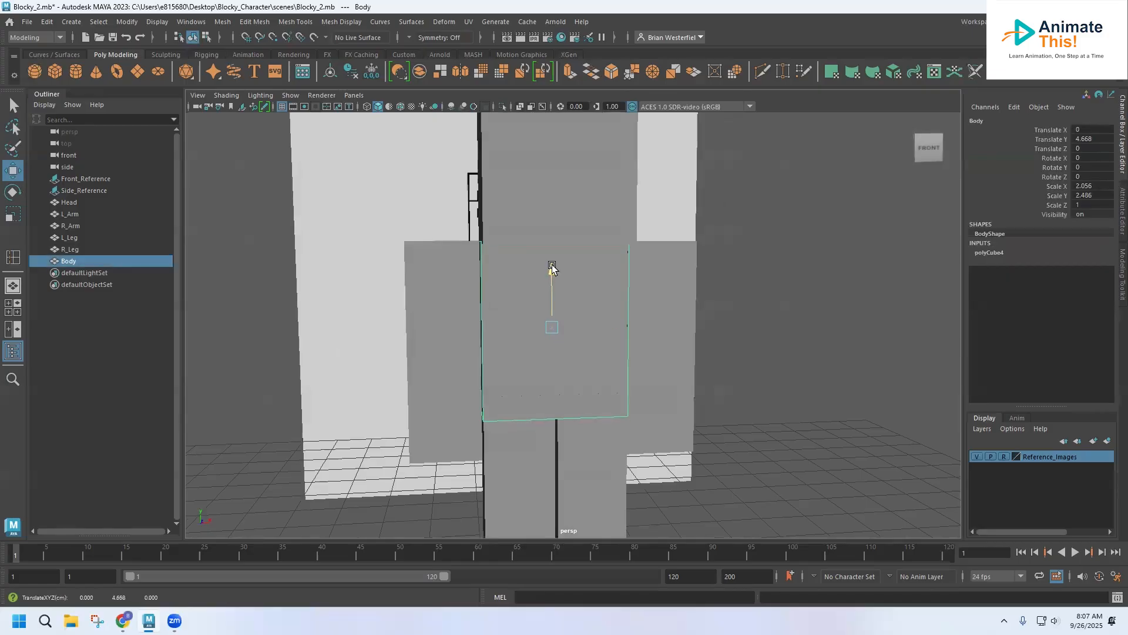
pyautogui.press('space')
pyautogui.press('space')
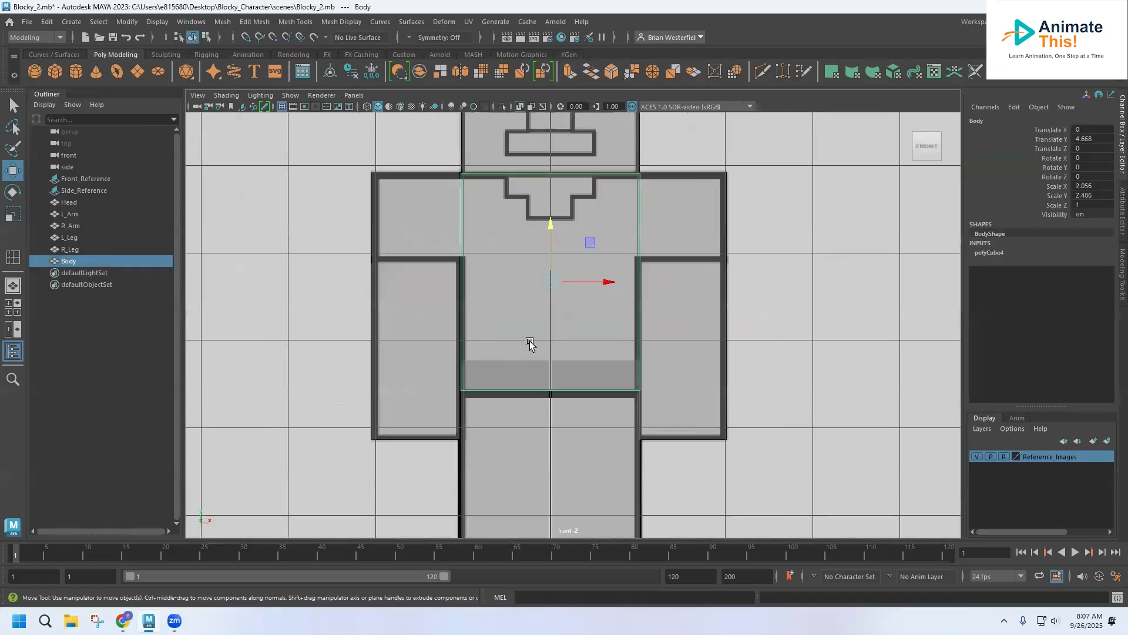
pyautogui.scroll(5, 529, 344)
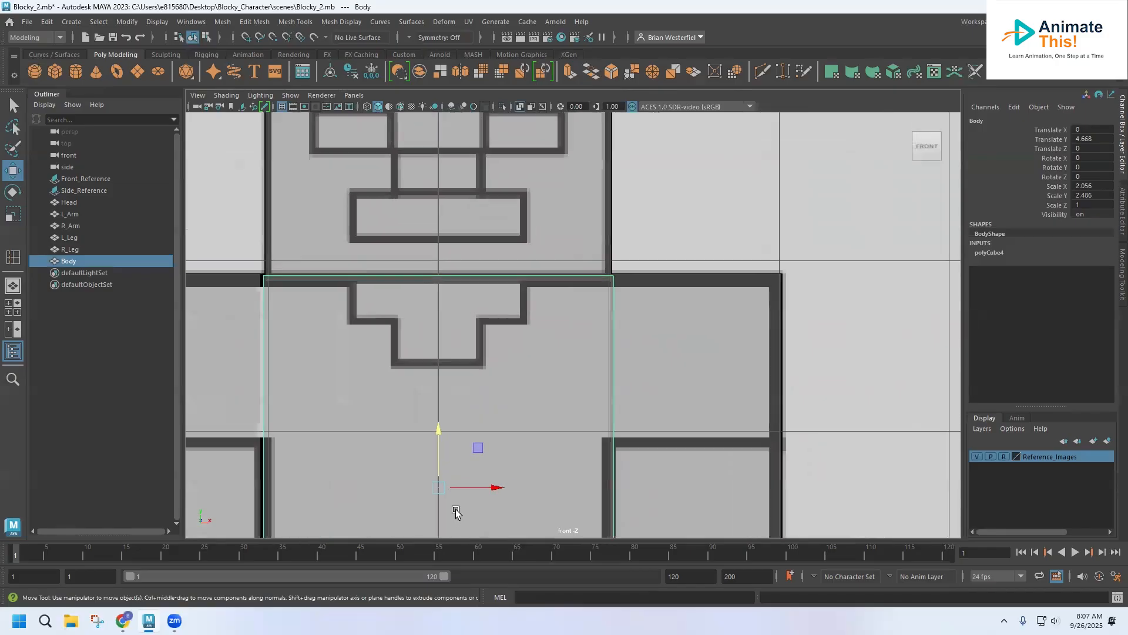
pyautogui.keyDown('shift'); pyautogui.click(241, 312); pyautogui.keyUp('shift')
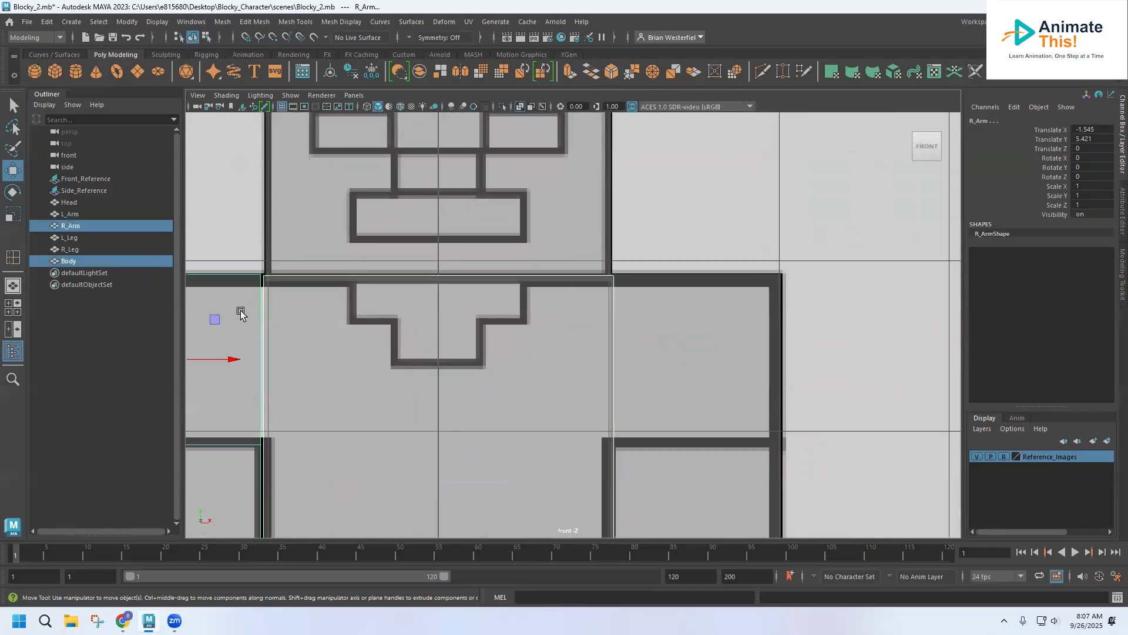
pyautogui.click(363, 312)
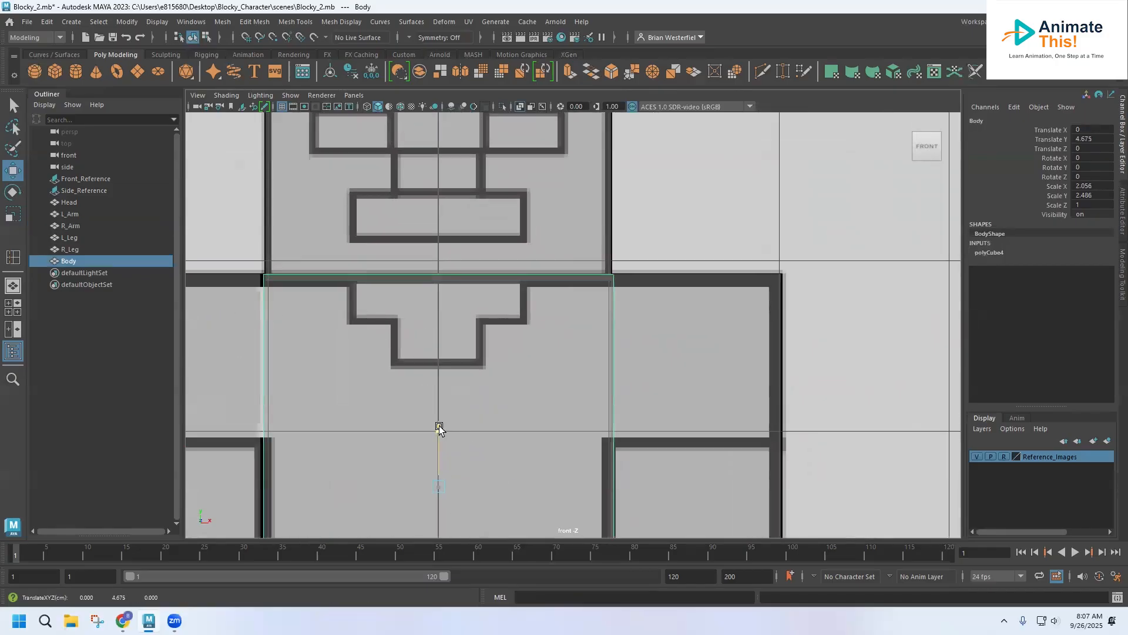
pyautogui.click(439, 427)
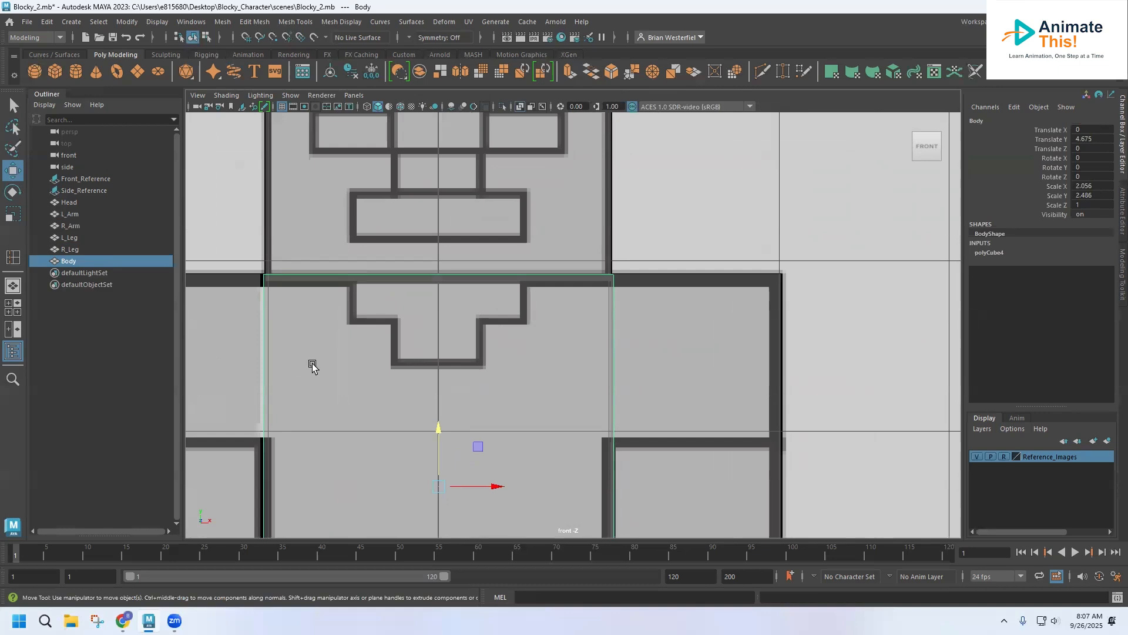
pyautogui.scroll(-5, 318, 370)
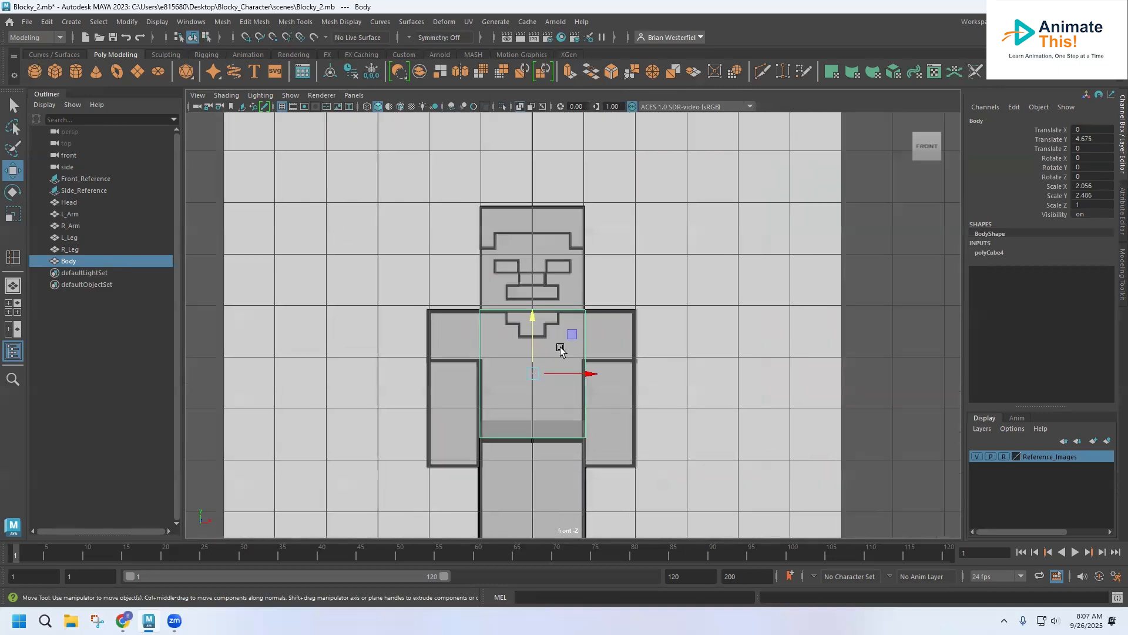
pyautogui.press('space')
pyautogui.press('space')
pyautogui.moveTo(745, 234)
pyautogui.keyDown('alt'); pyautogui.mouseDown()
pyautogui.moveTo(590, 275)
pyautogui.moveTo(673, 266)
pyautogui.moveTo(575, 256)
pyautogui.mouseUp(); pyautogui.keyUp('alt')
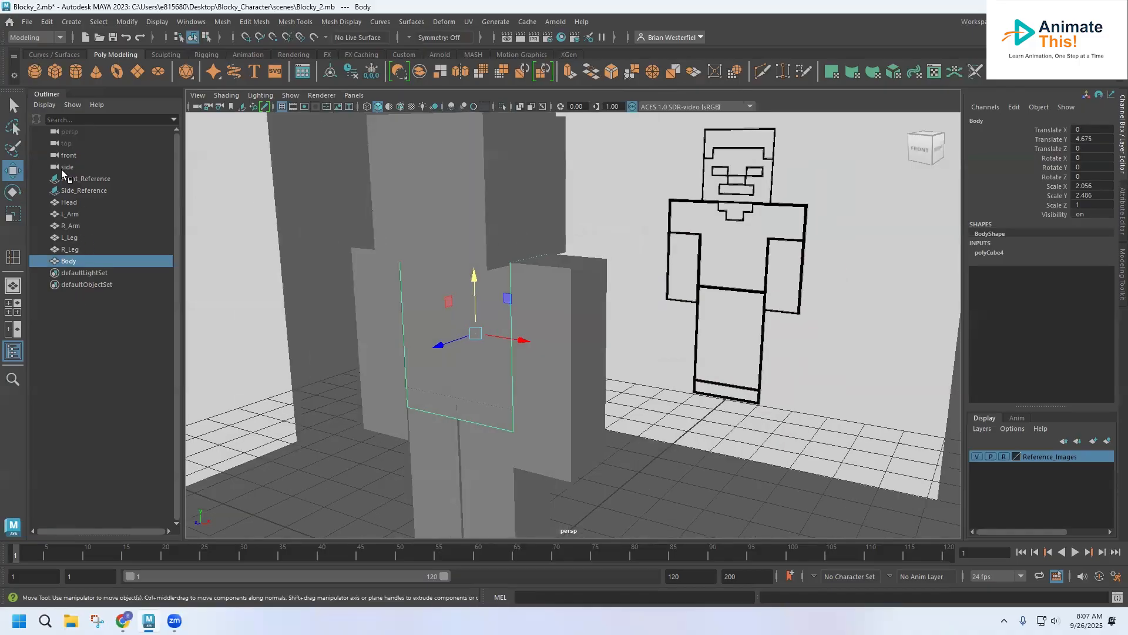
# Save the scene over the existing Blocky_2.mb file in the scenes folder
pyautogui.click(27, 21)
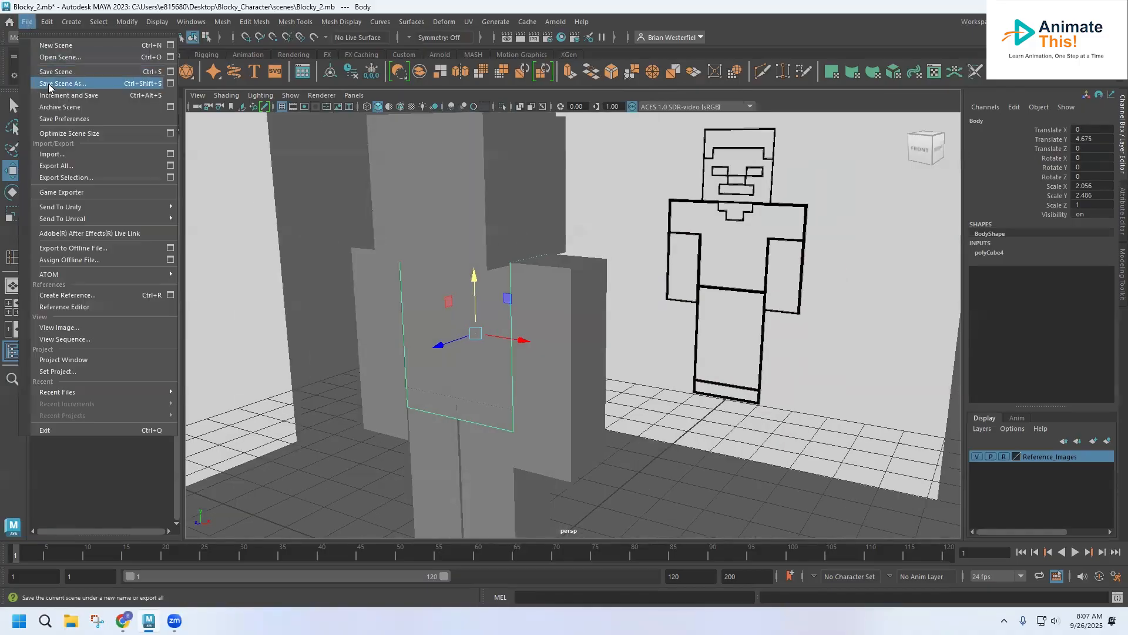
pyautogui.click(50, 83)
pyautogui.click(328, 172)
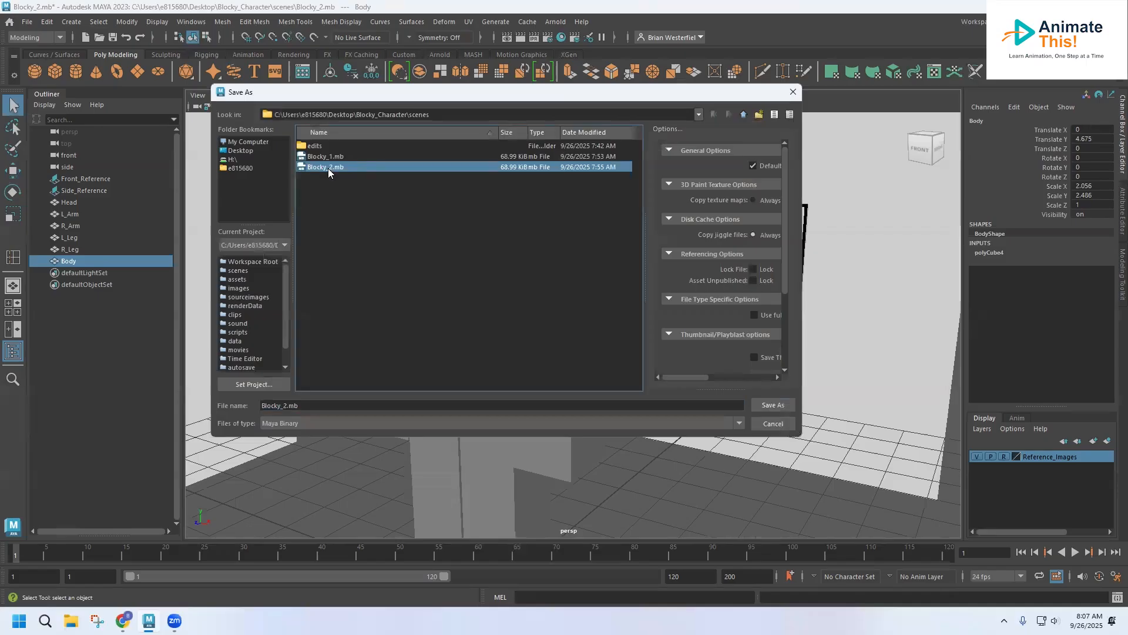
pyautogui.click(773, 405)
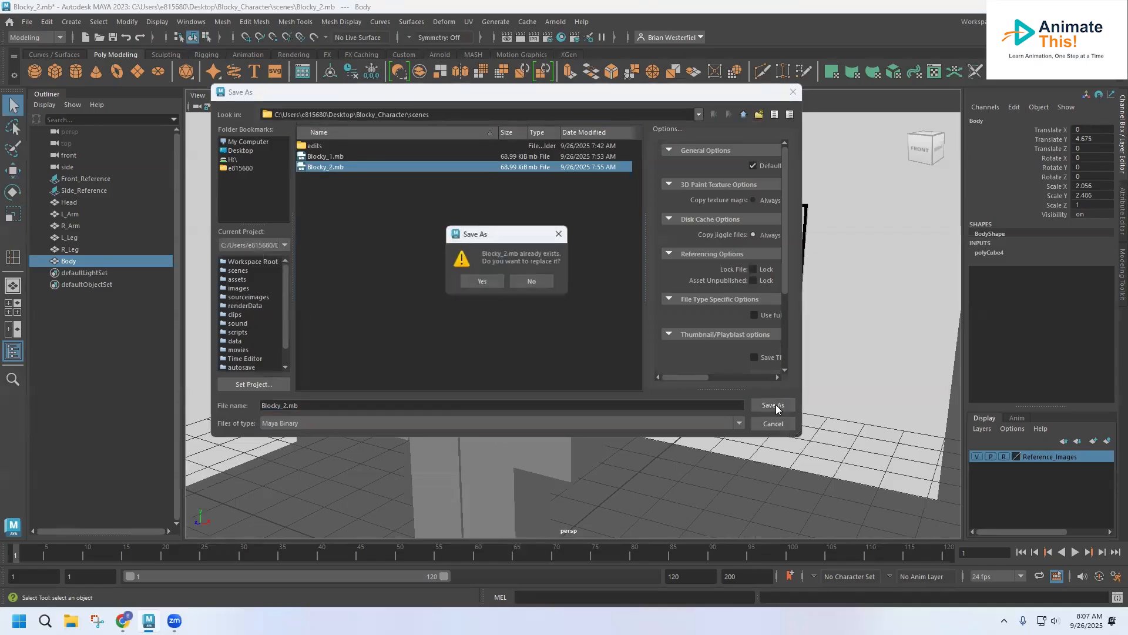
pyautogui.click(480, 281)
pyautogui.press('w')
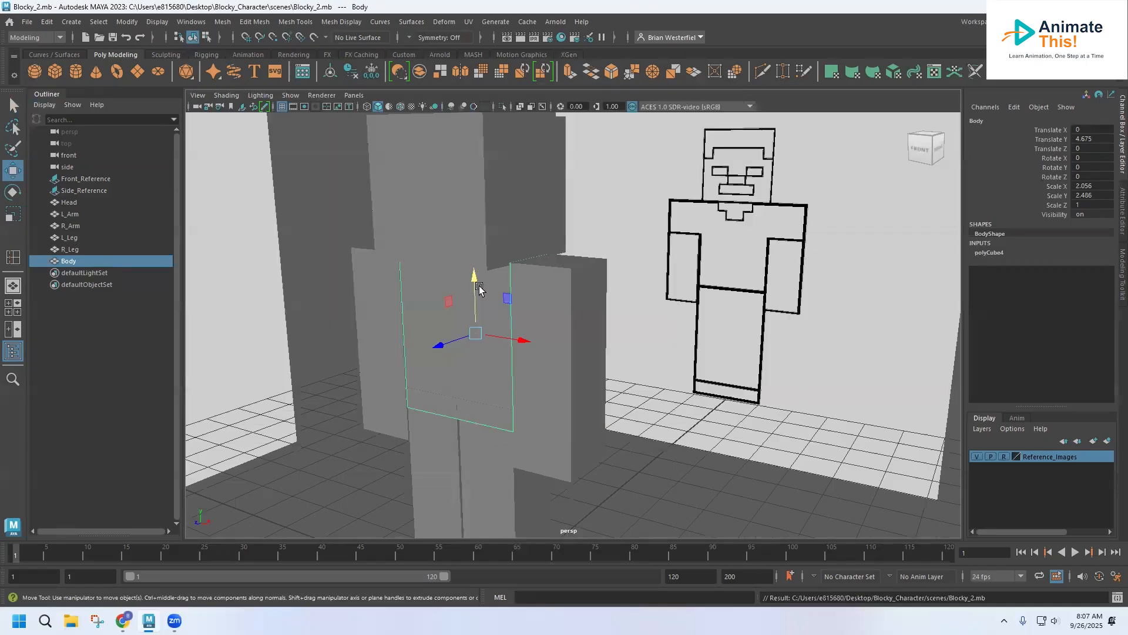